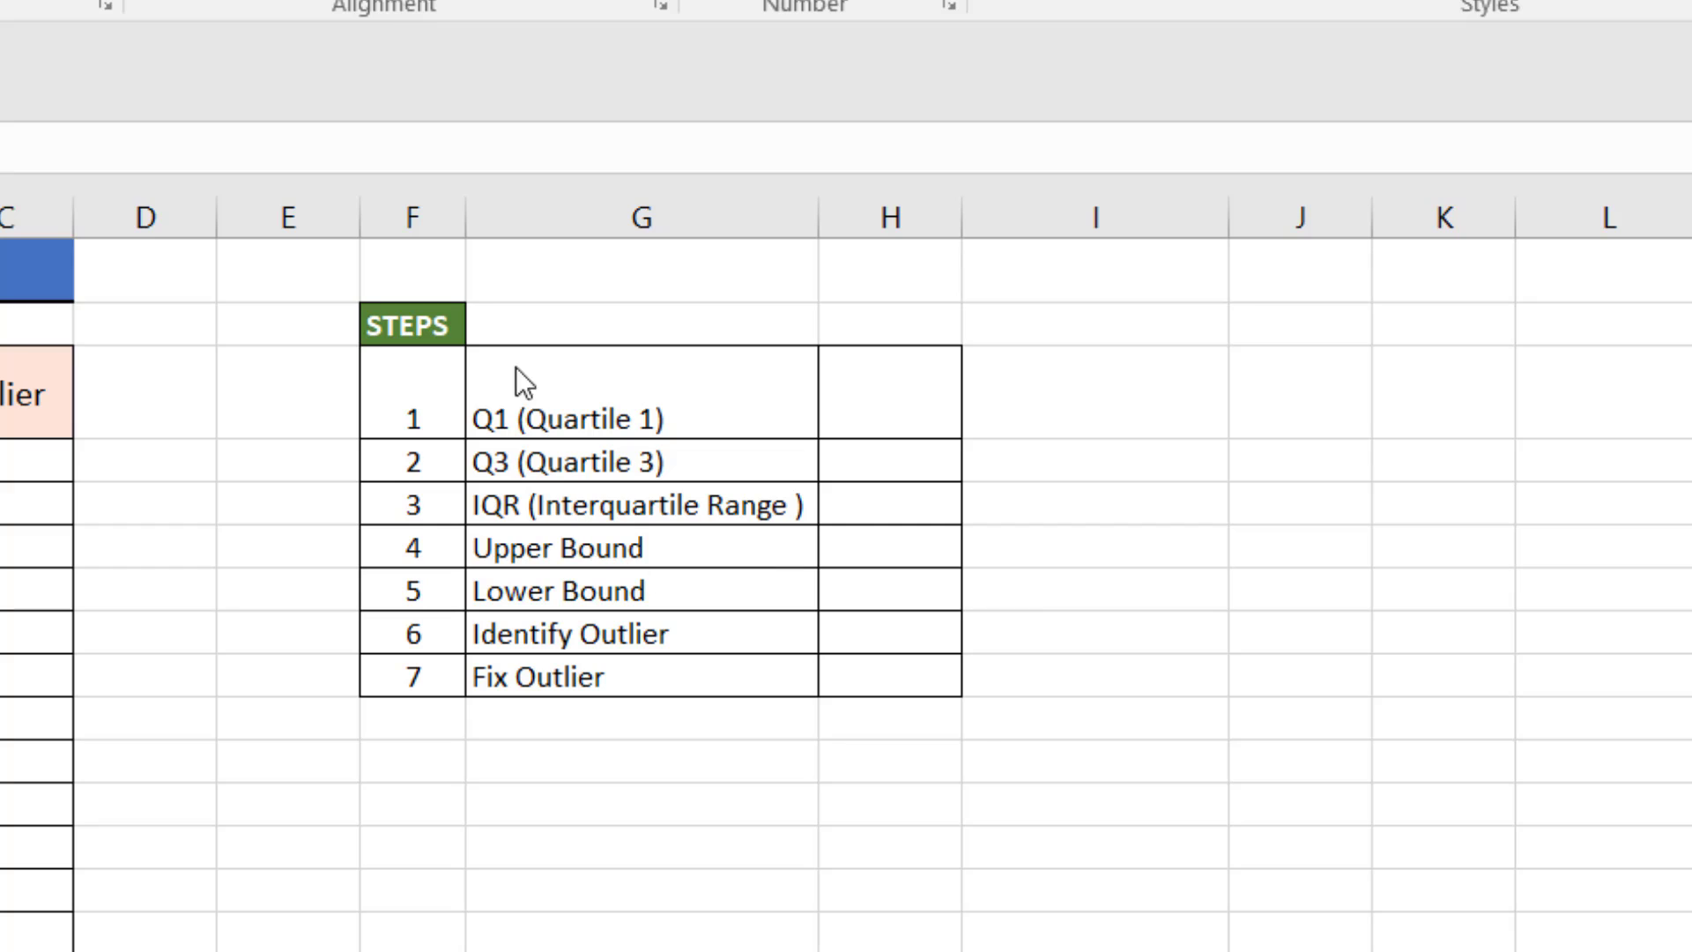
Step: Calculate the first quartile of the ages in cell H3 with =QUARTILE(B4:B21,1)
left_click(892, 405)
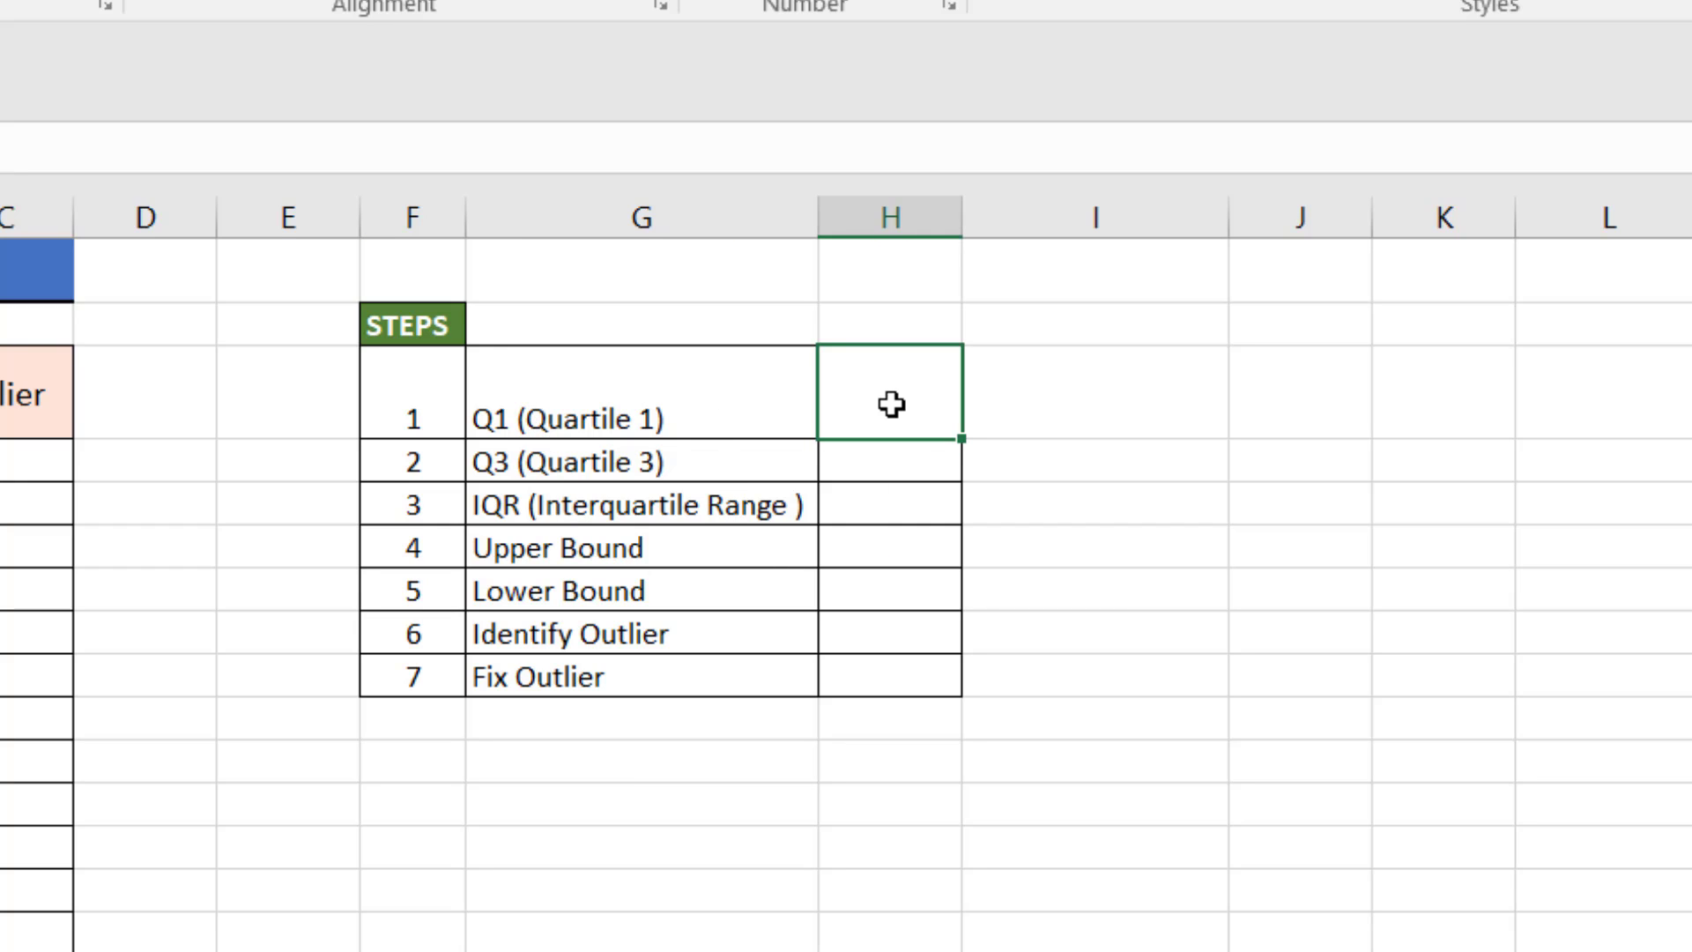
type("=QU")
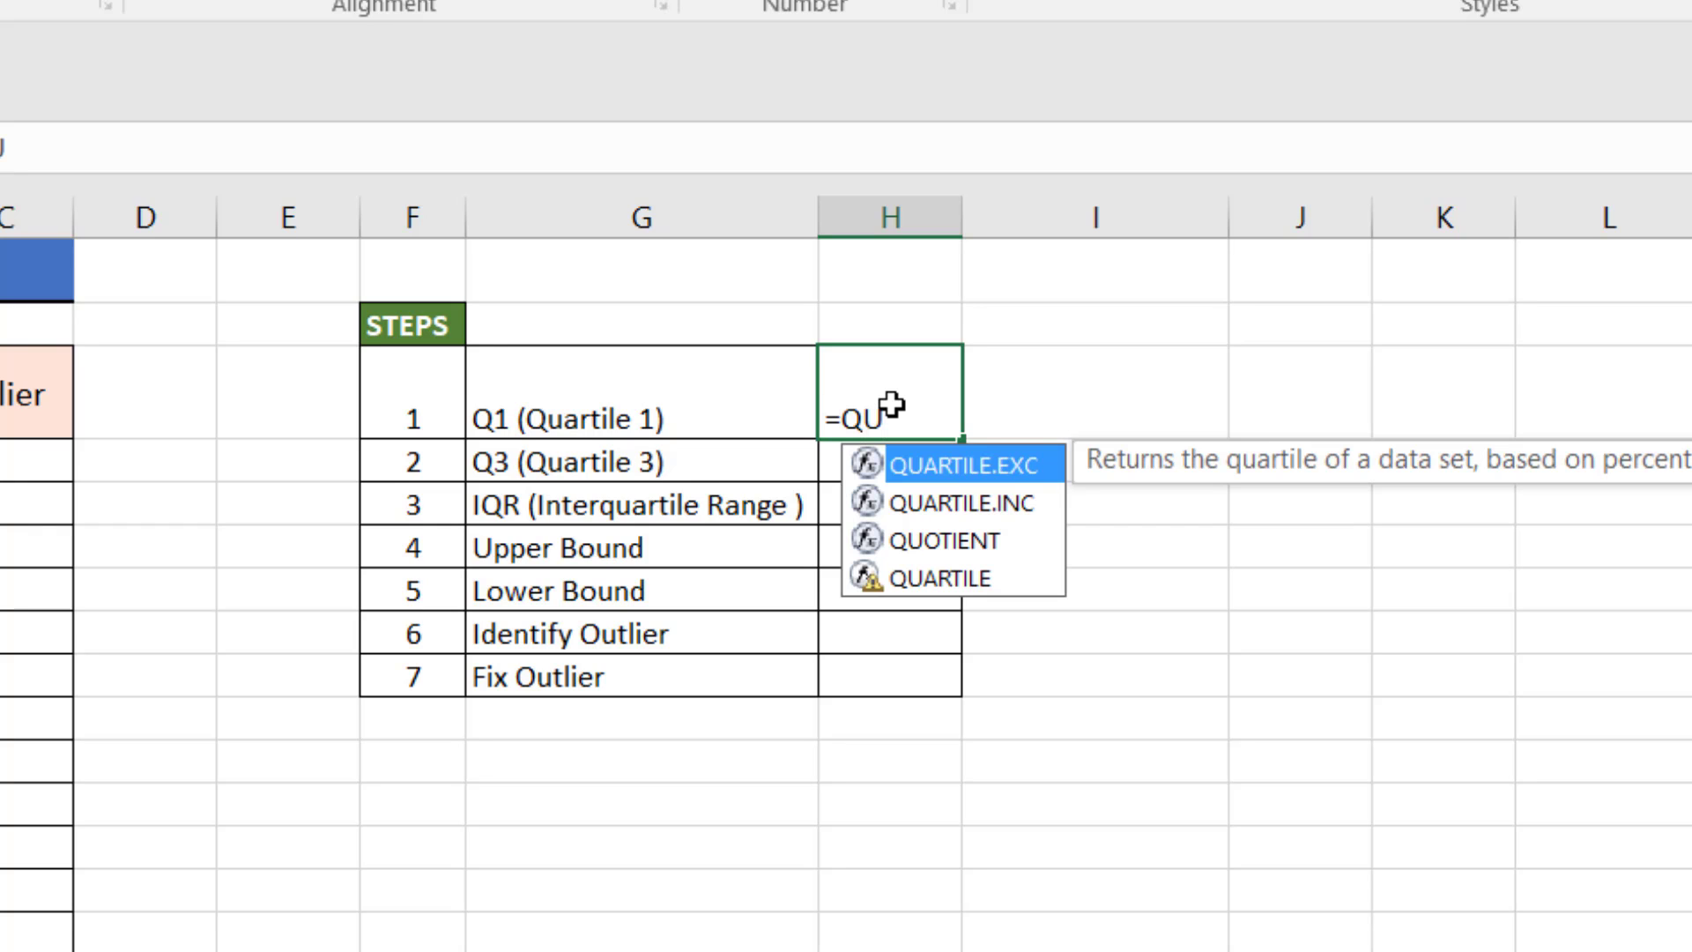
double_click(980, 578)
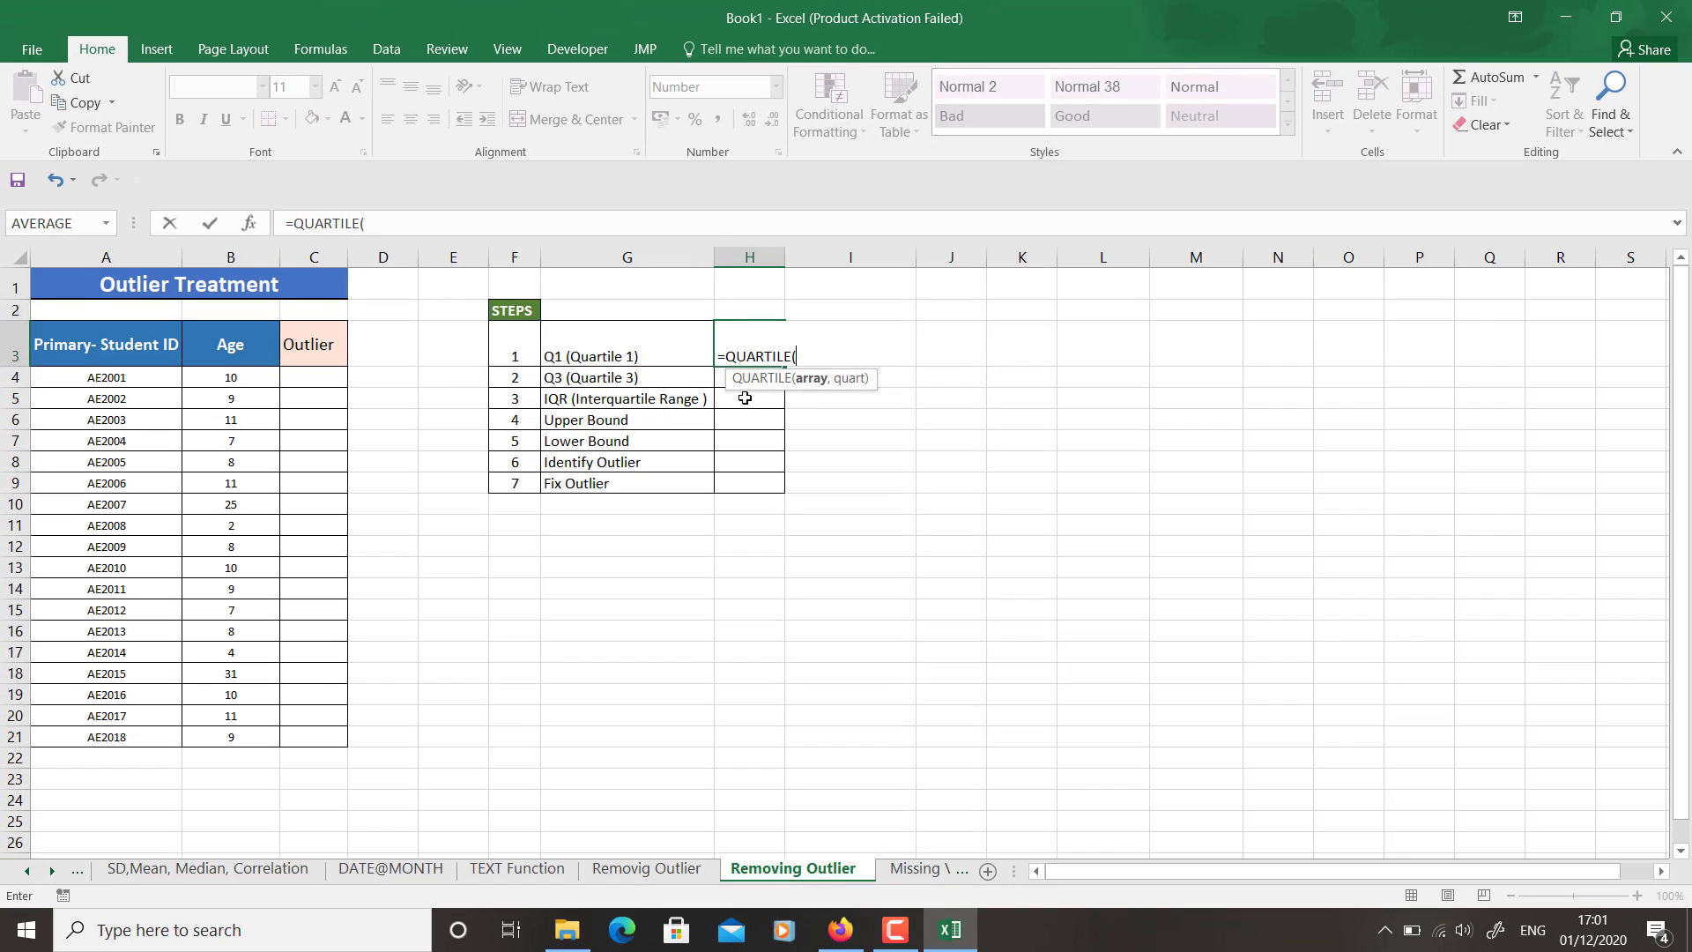
left_click(253, 379)
left_click_drag(253, 379, 236, 732)
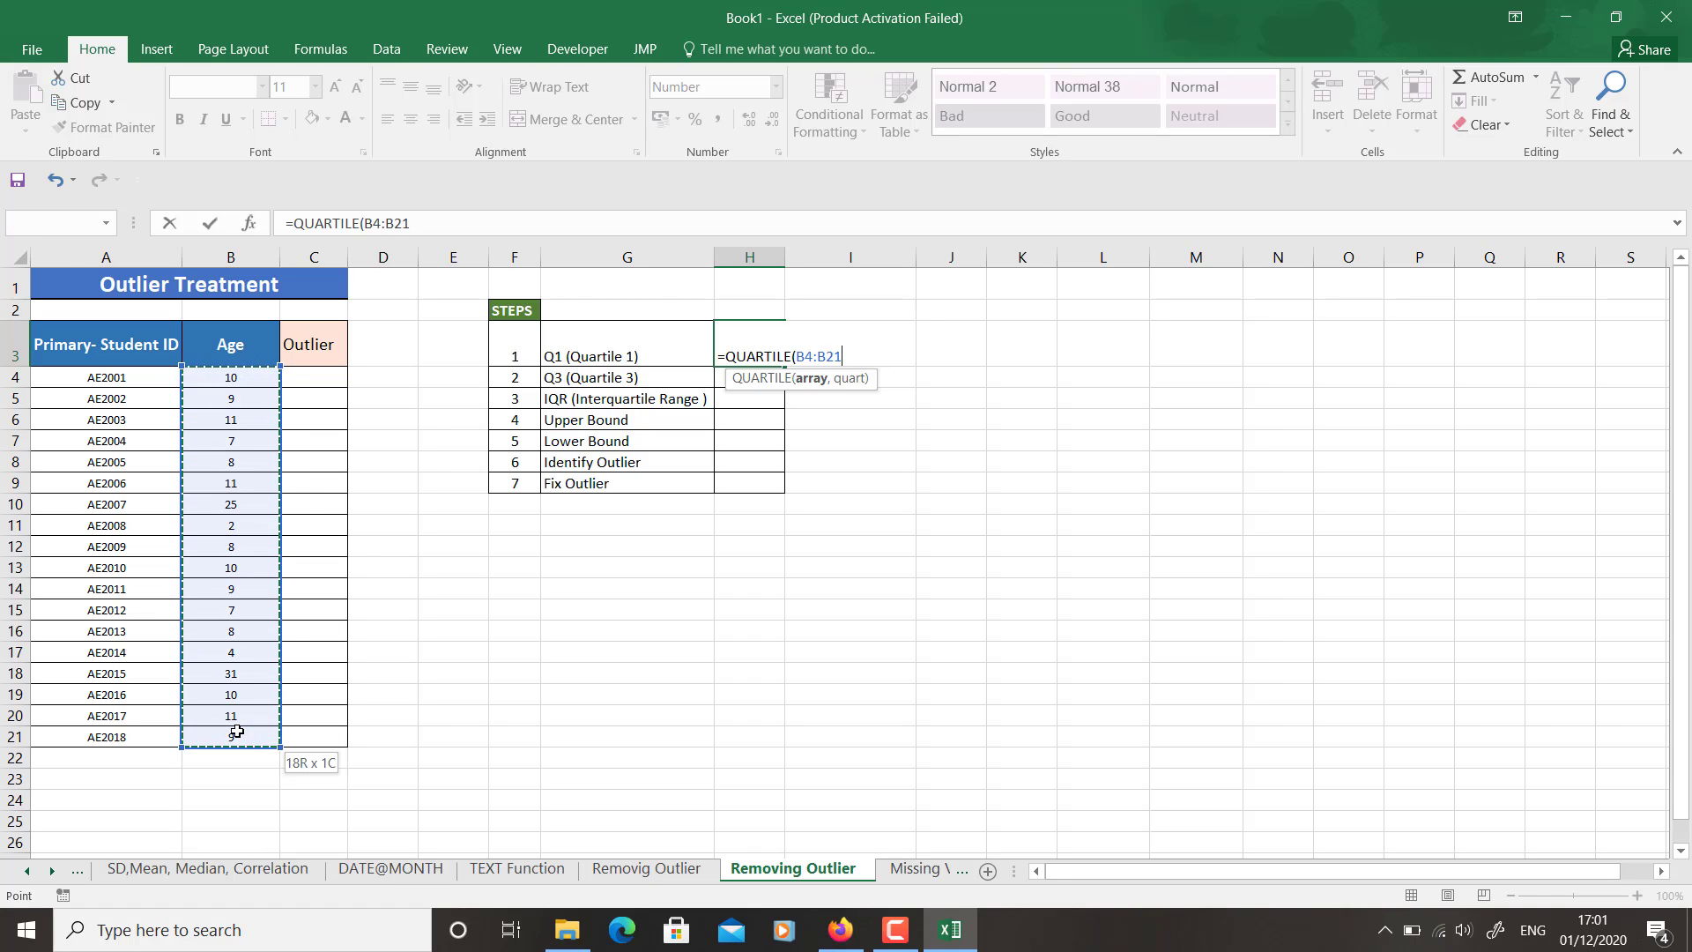
type(",")
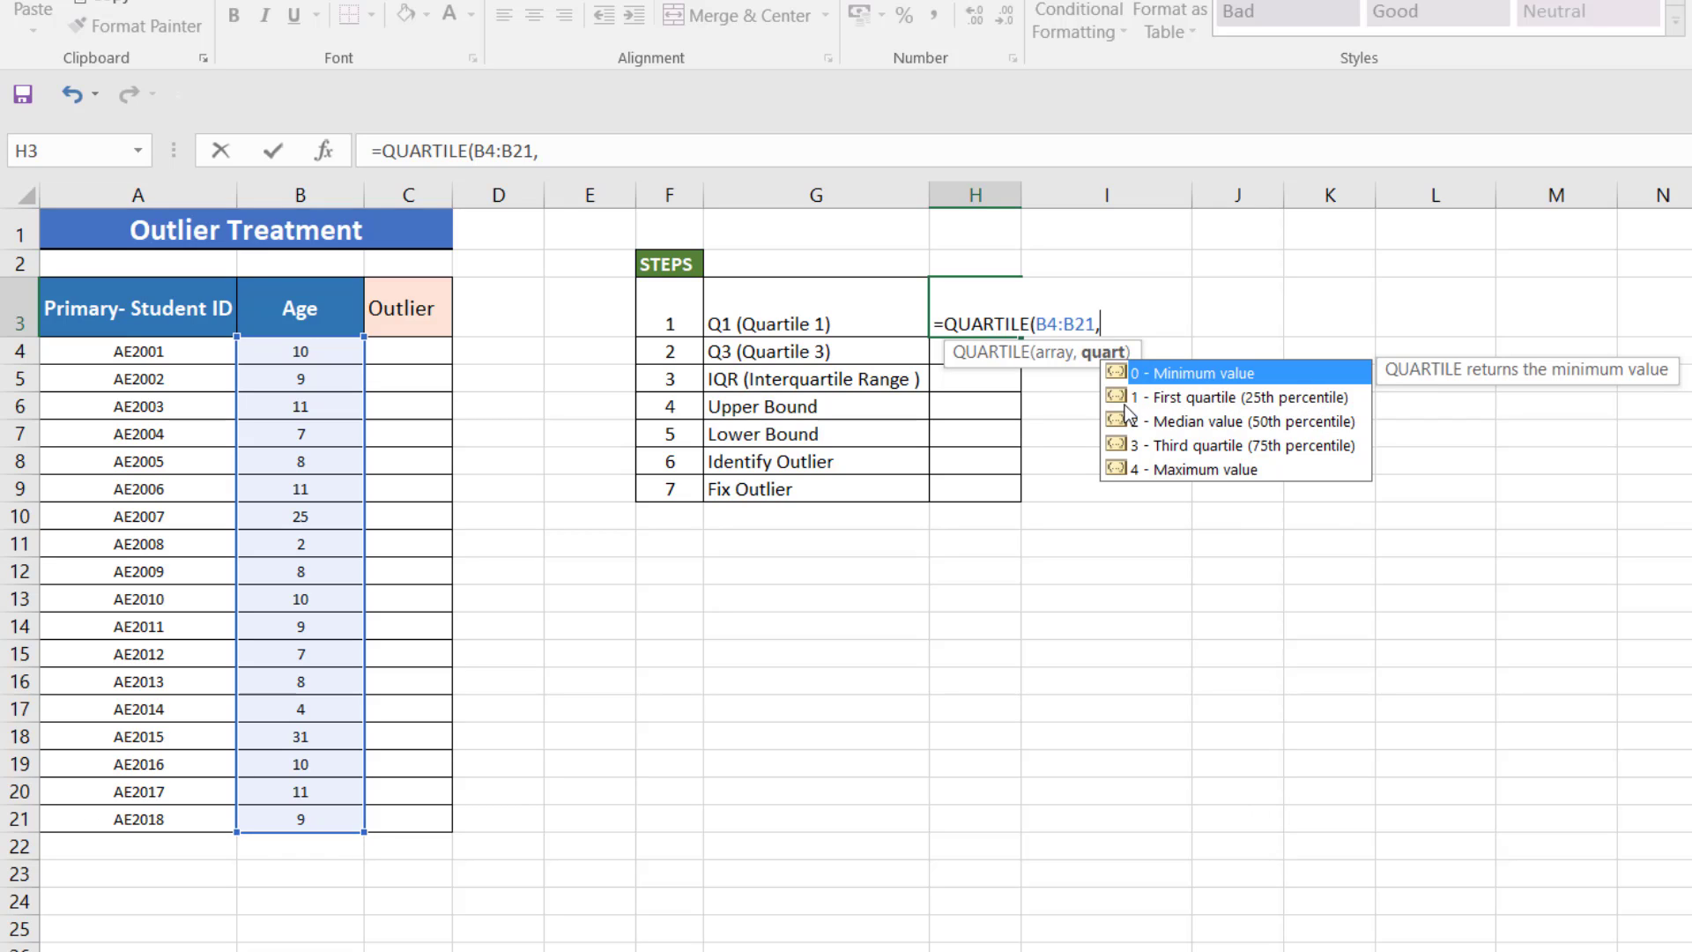
type("1")
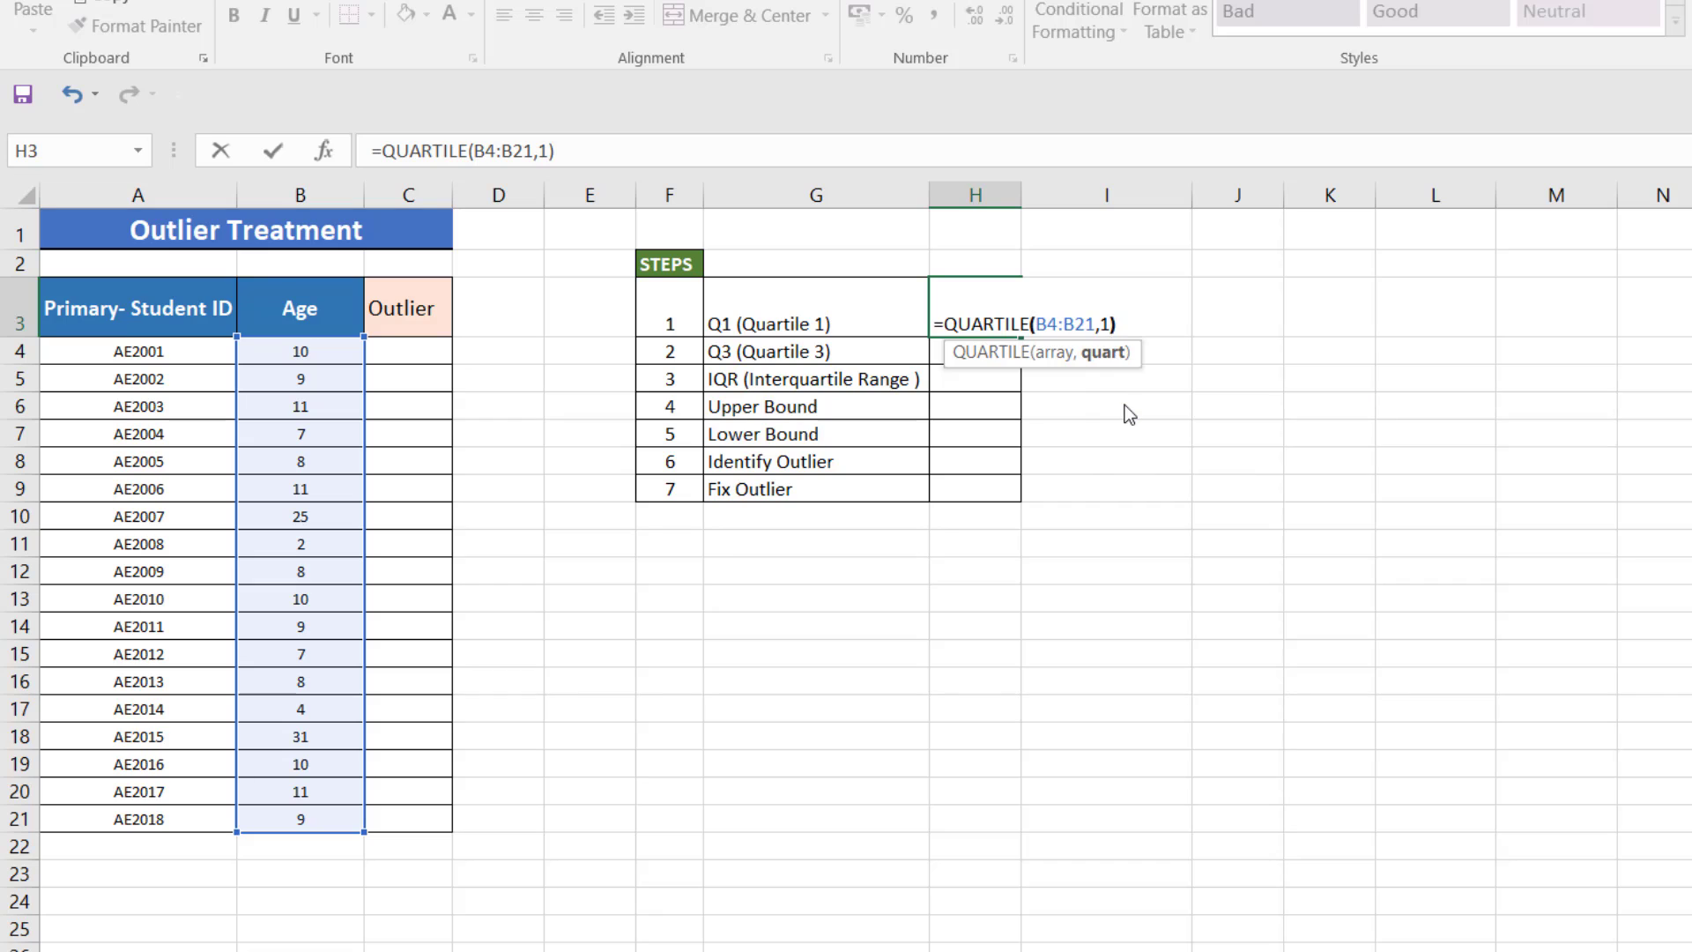
type(")")
key("ctrl+Return")
key("Return")
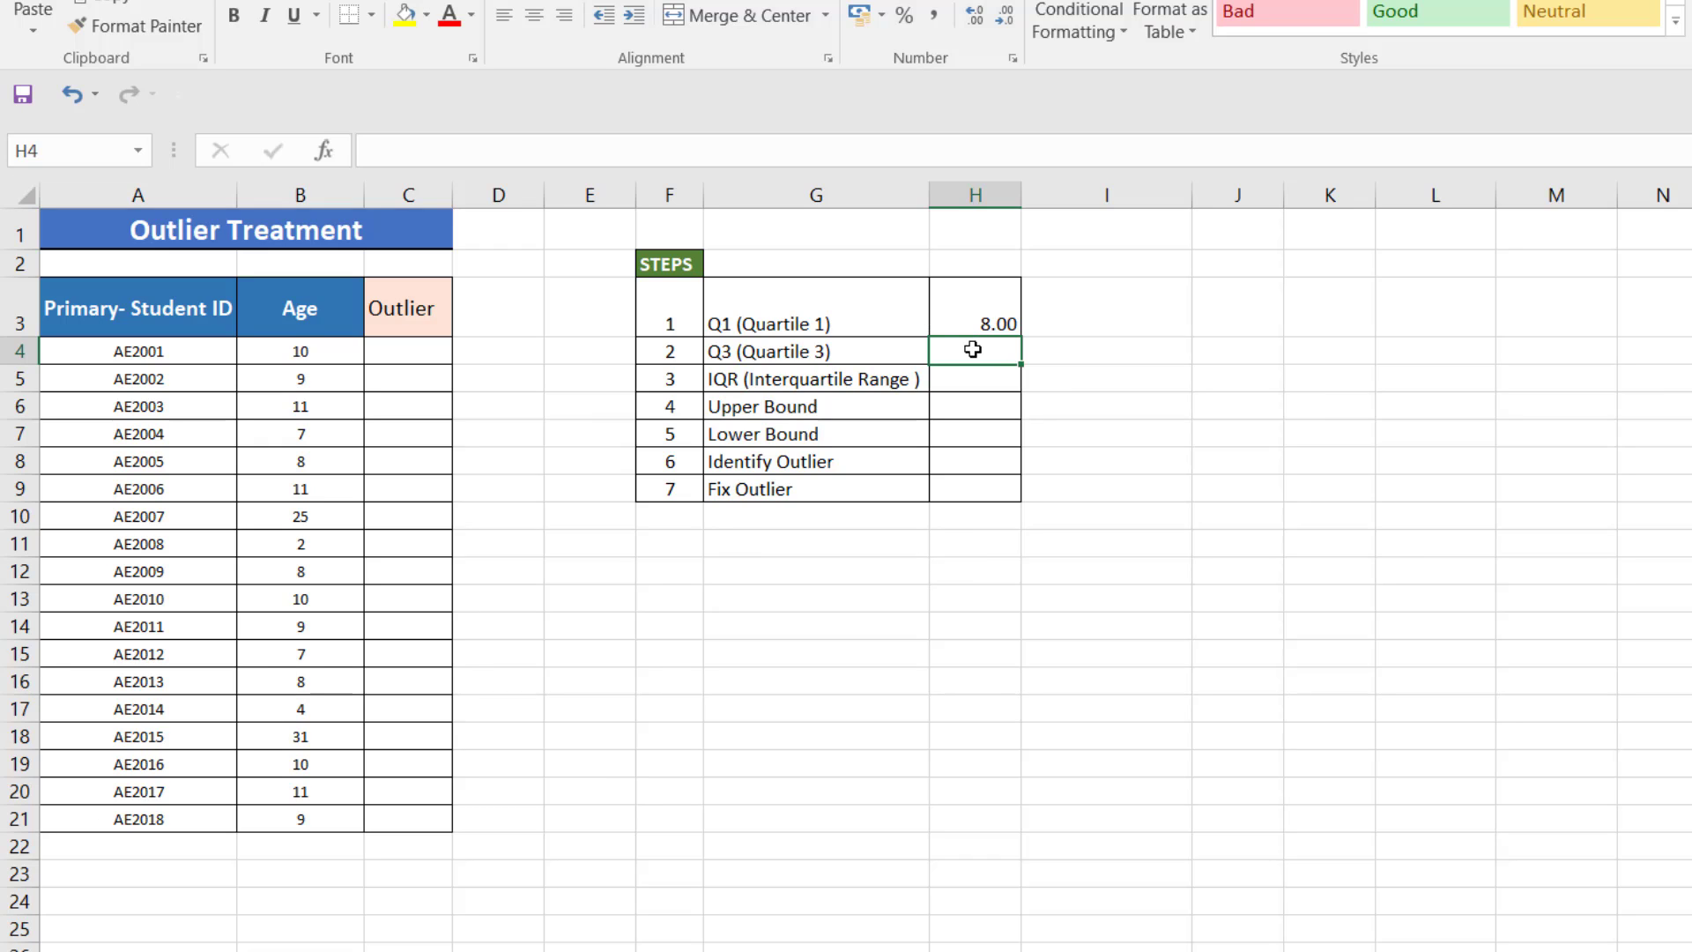
Step: Calculate the third quartile of the ages in cell H4 with =QUARTILE(B4:B21,3)
type("=QU")
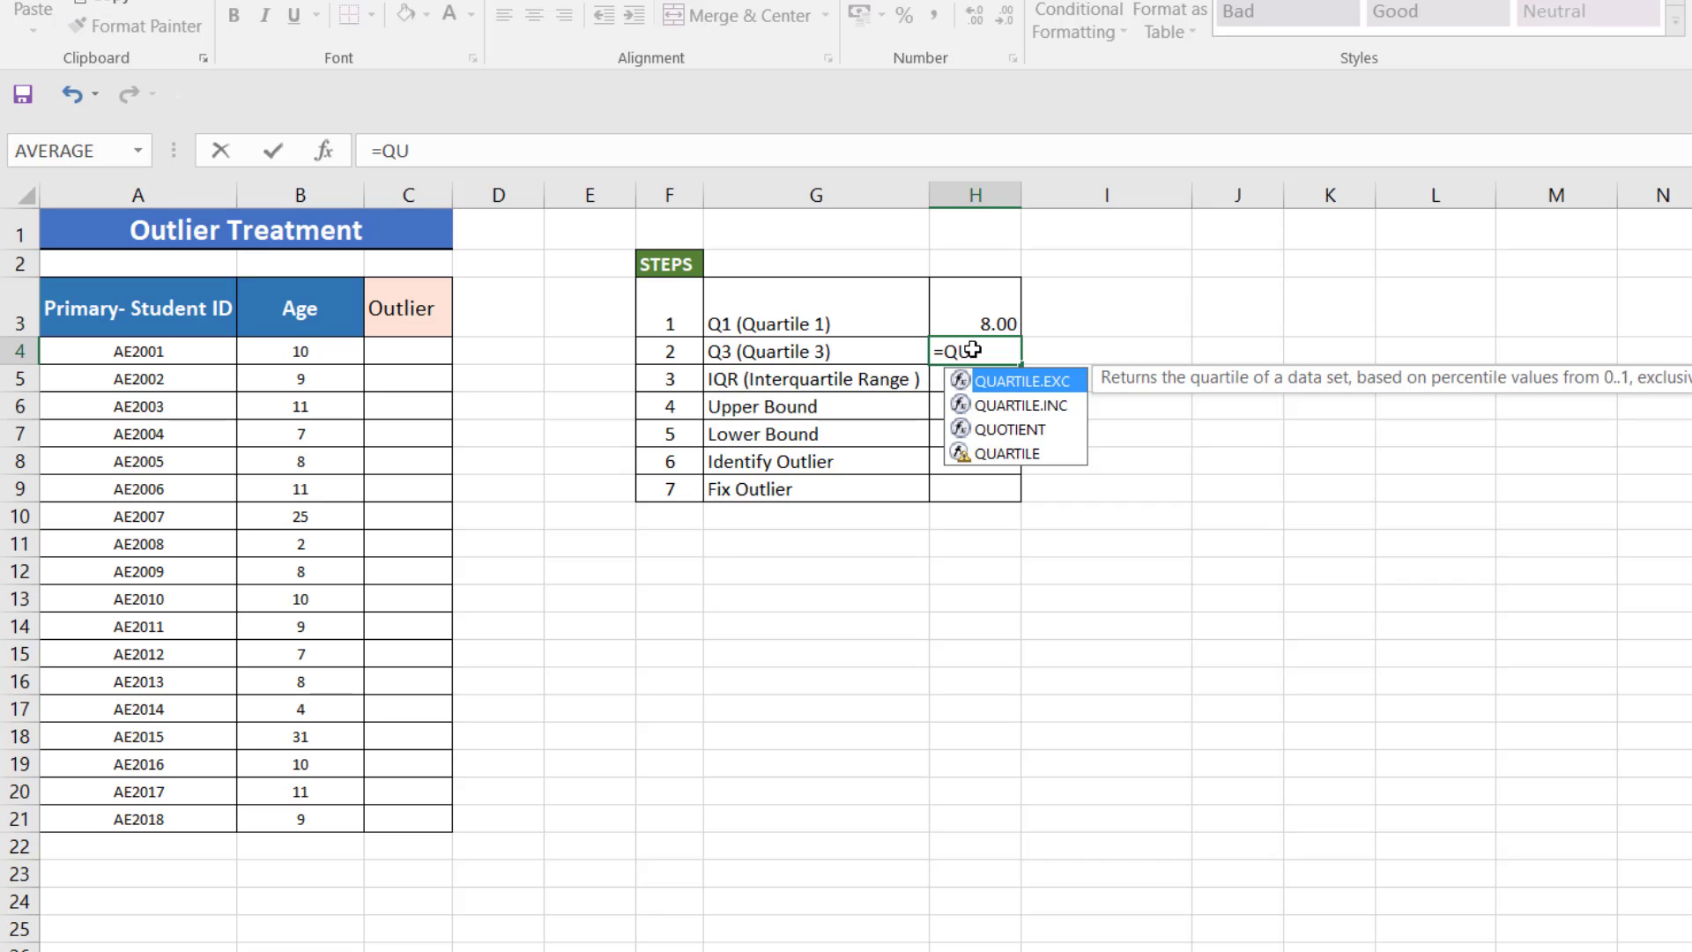
double_click(1019, 459)
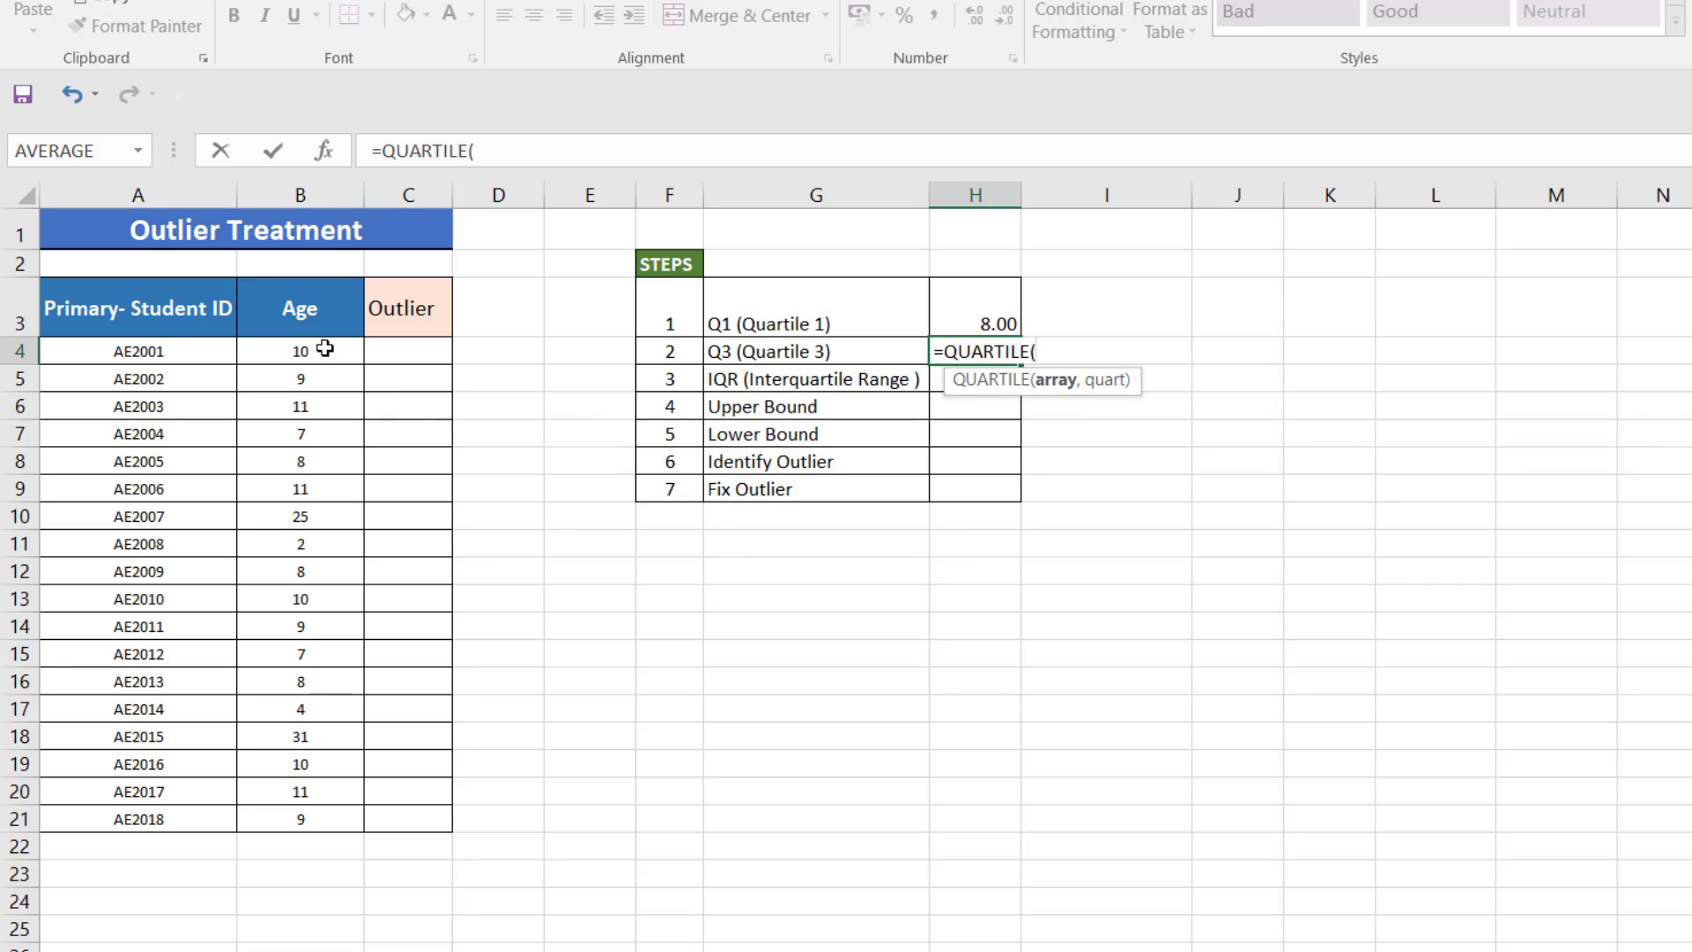
left_click_drag(333, 347, 331, 817)
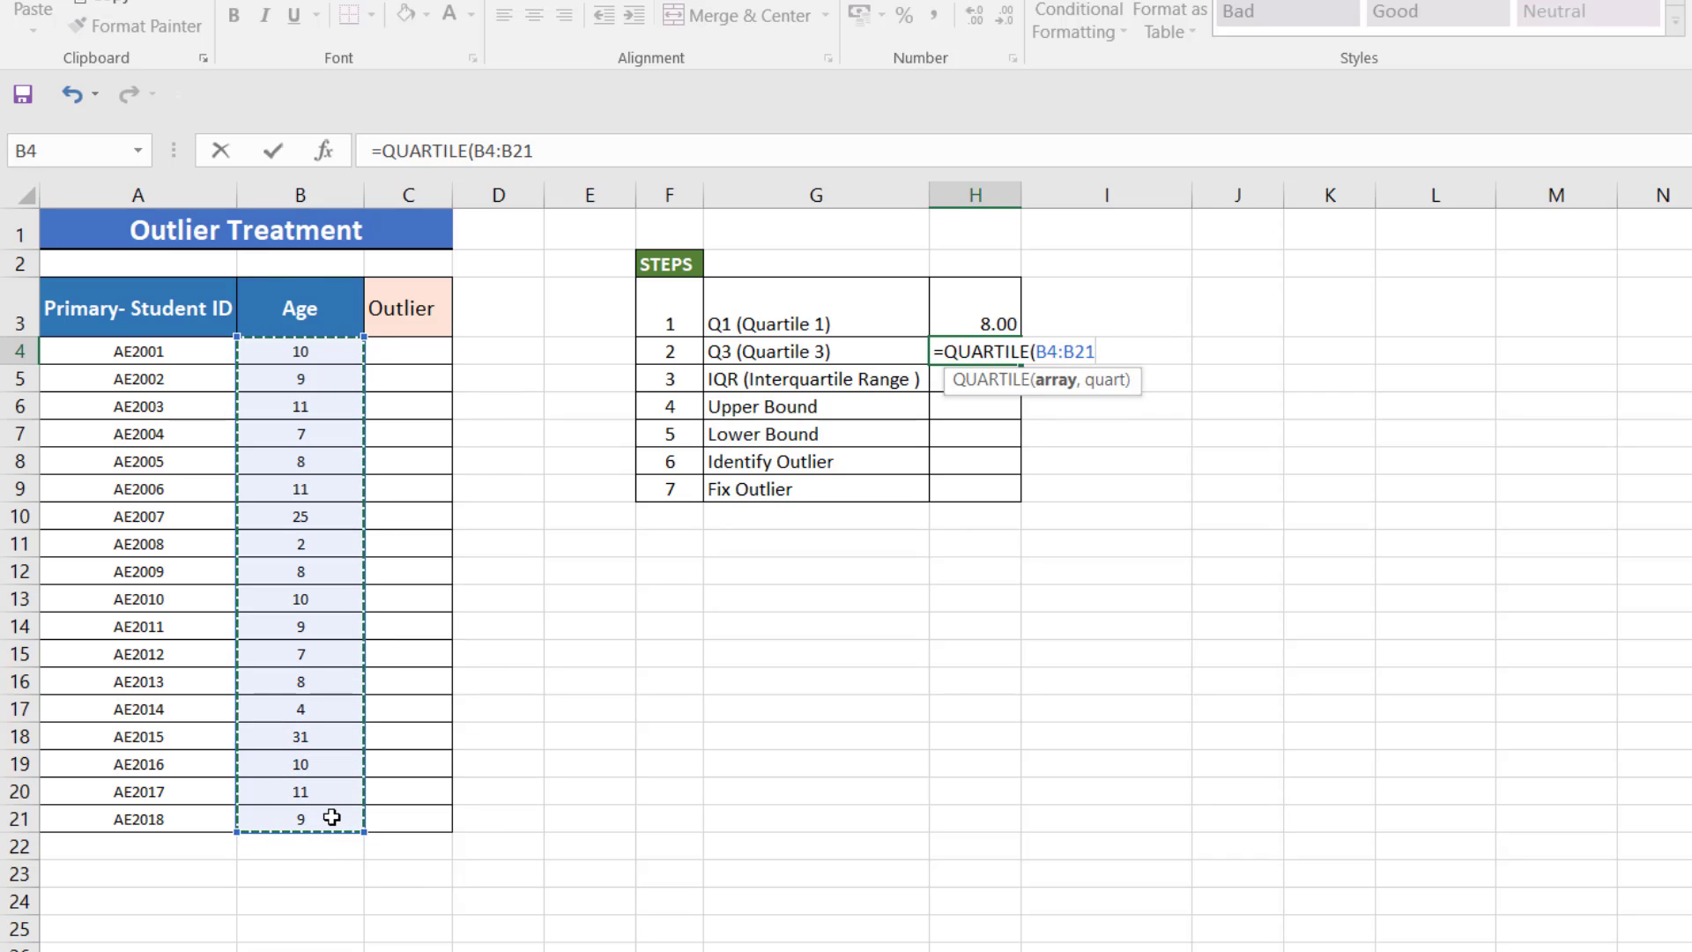
type(",")
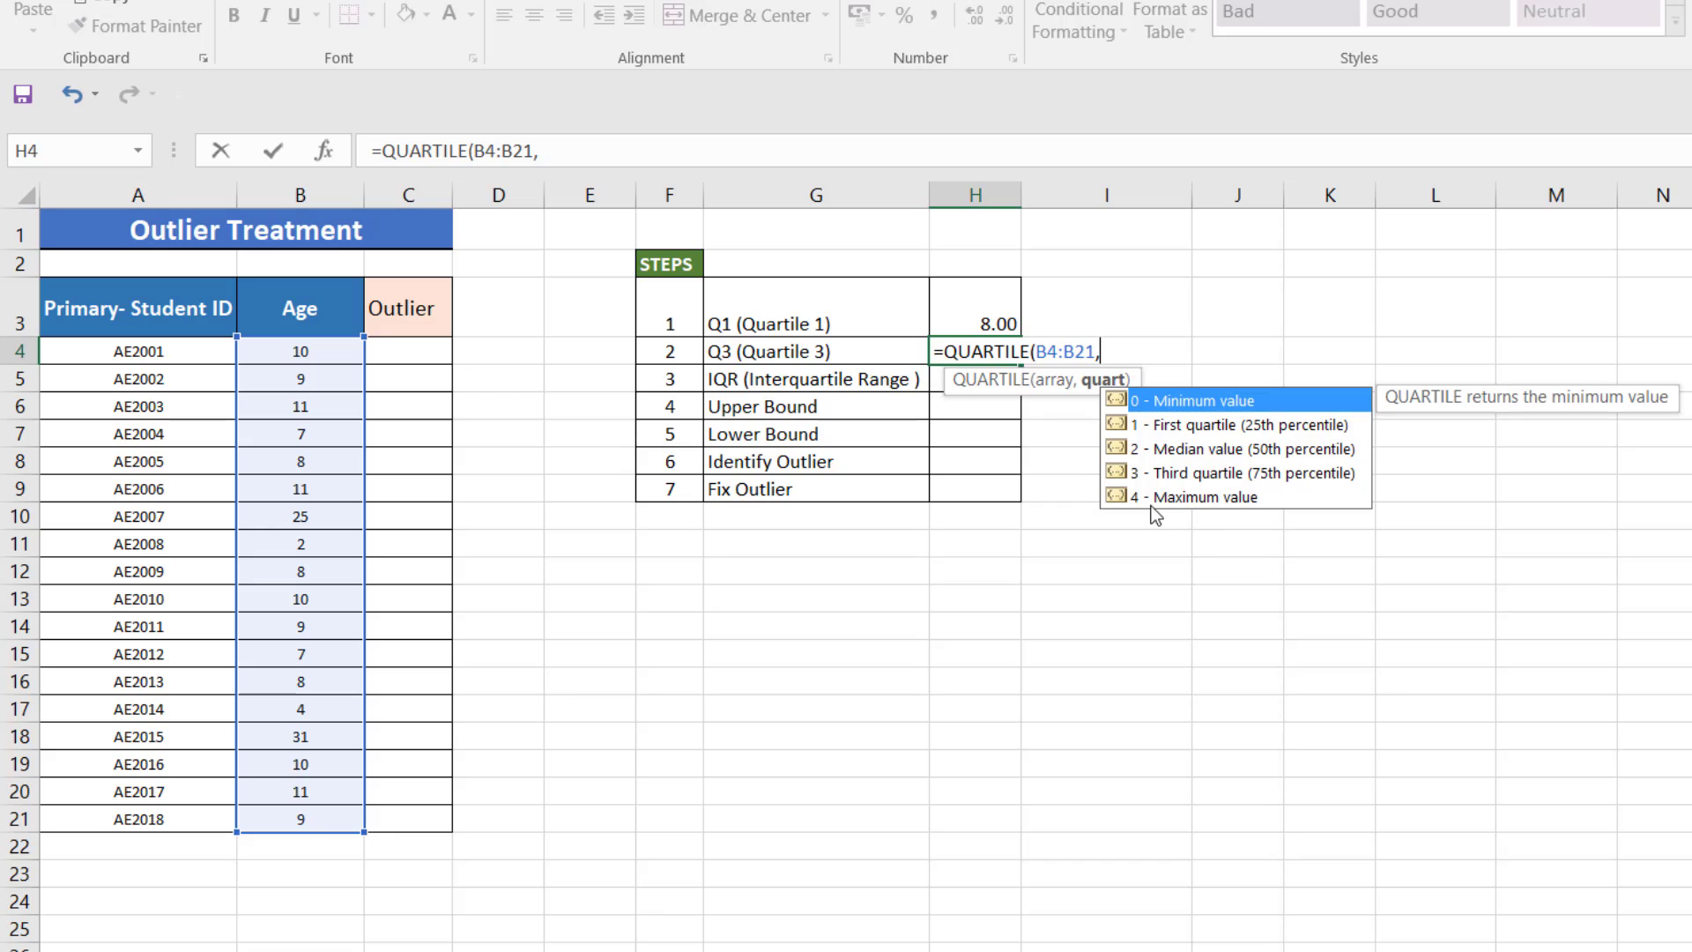
type("3)")
key("Return")
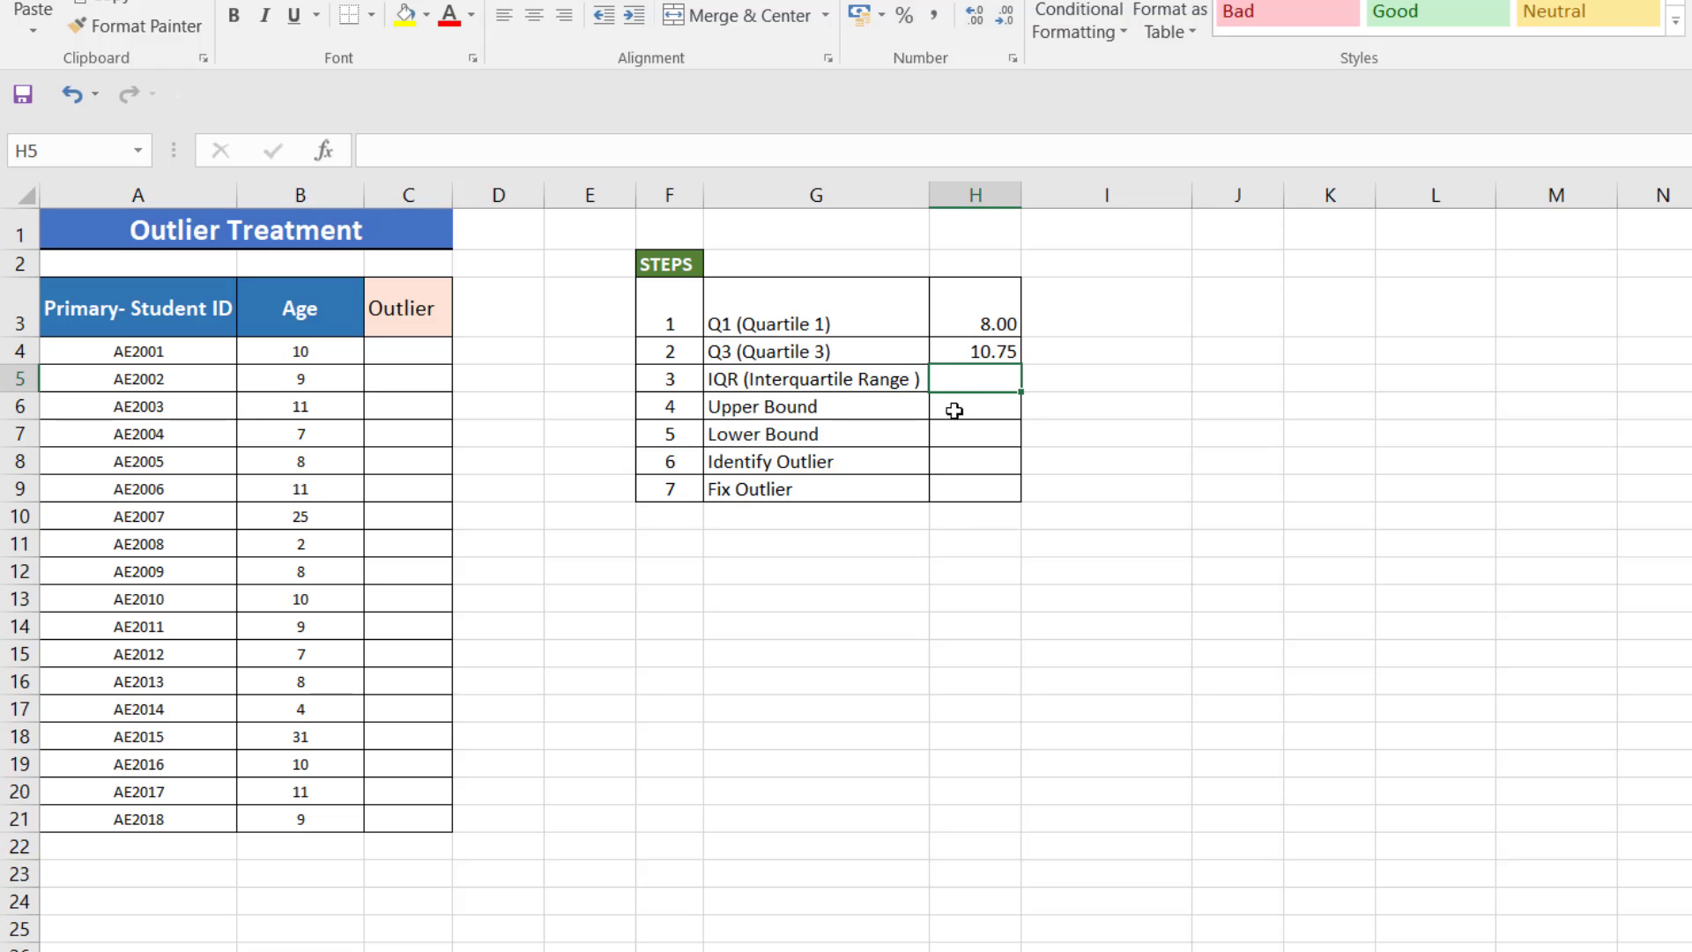
Step: Calculate the interquartile range in cell H5 by subtracting Q1 from Q3 with =H4-H3
type("=")
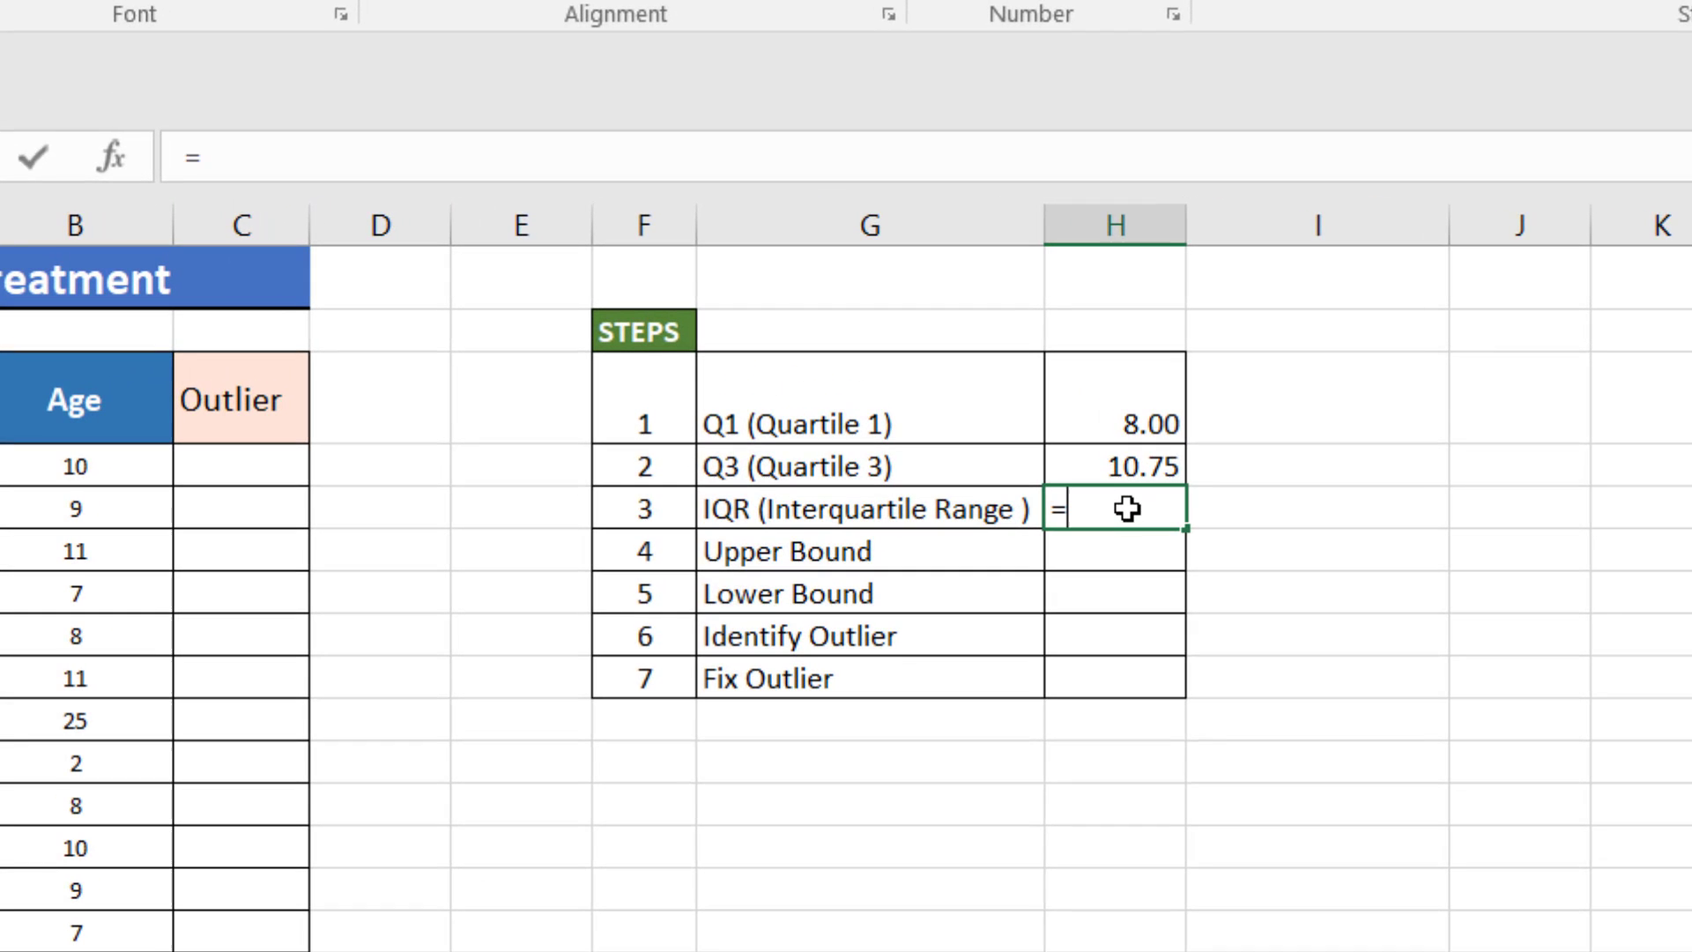
left_click(1096, 462)
type("-")
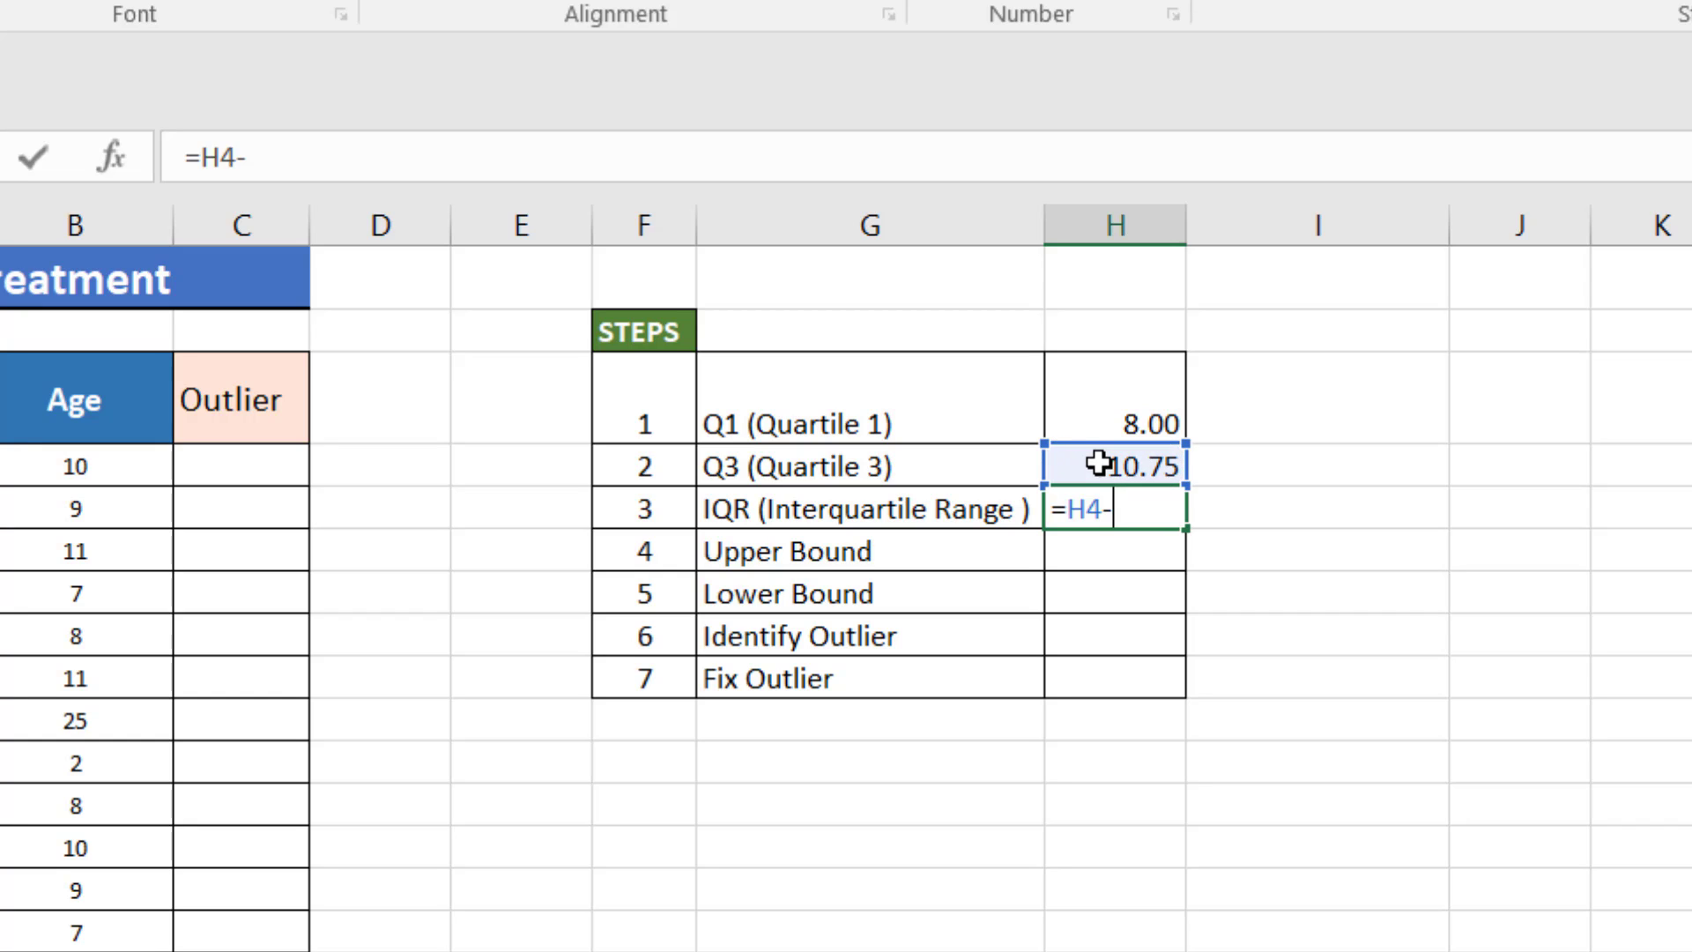
left_click(1100, 411)
key("Return")
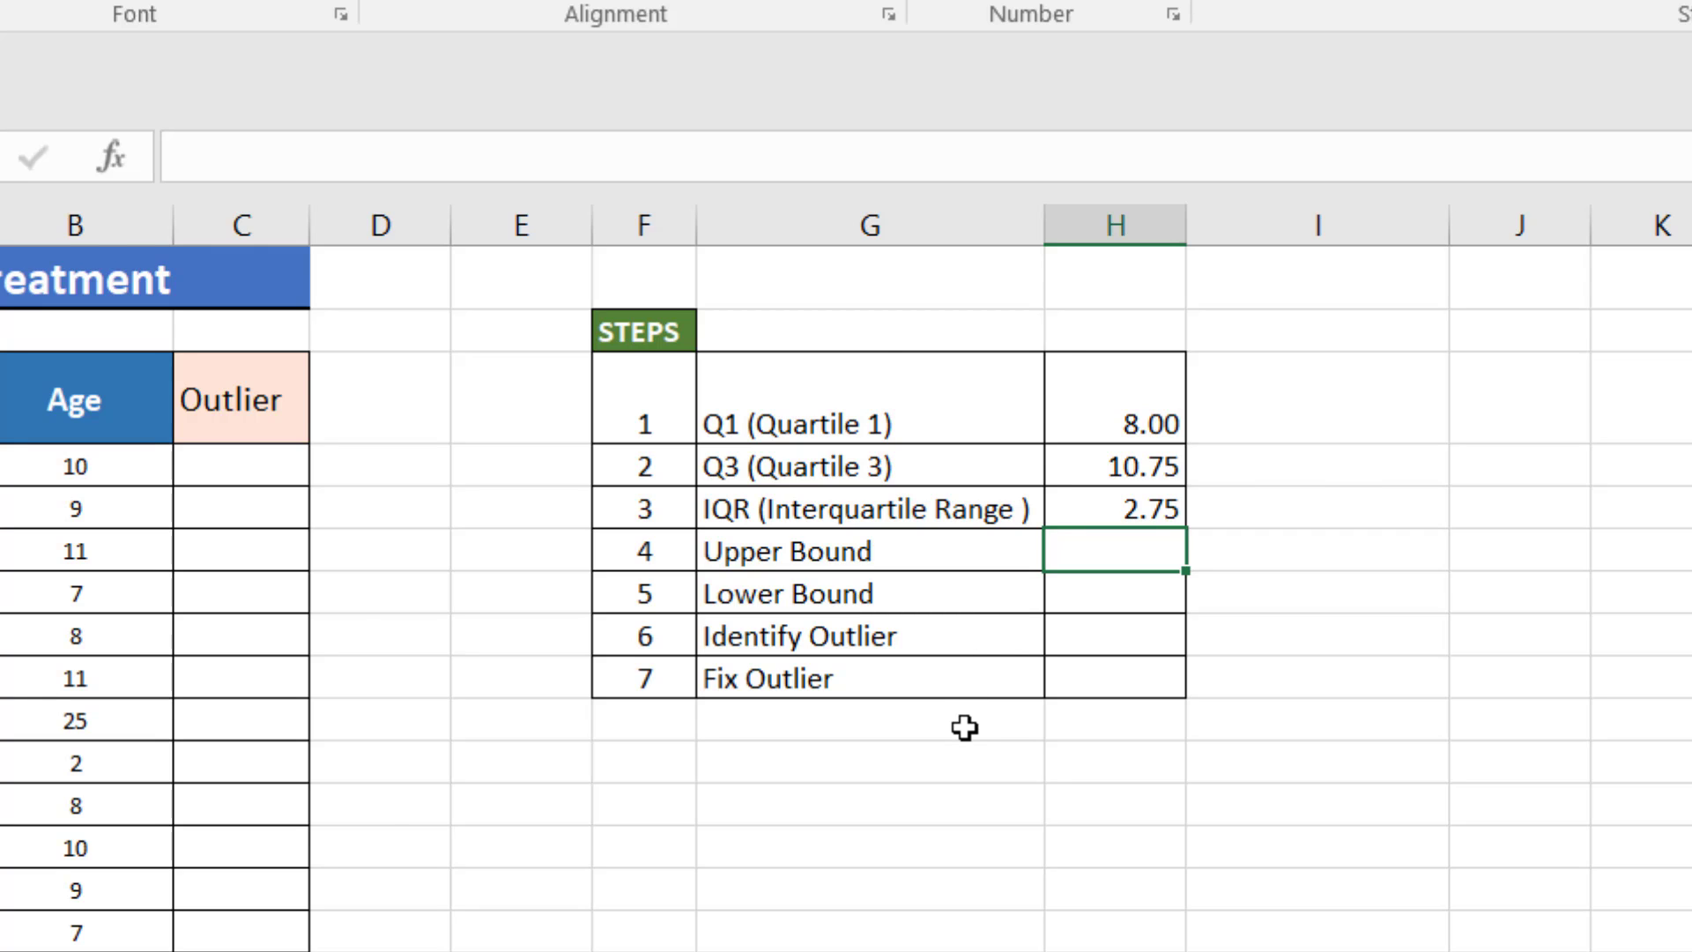
Step: Calculate the upper bound in cell H6 from Q3 and the interquartile range with =H4+(1.5*H5)
type("=H4+(H5*1.2")
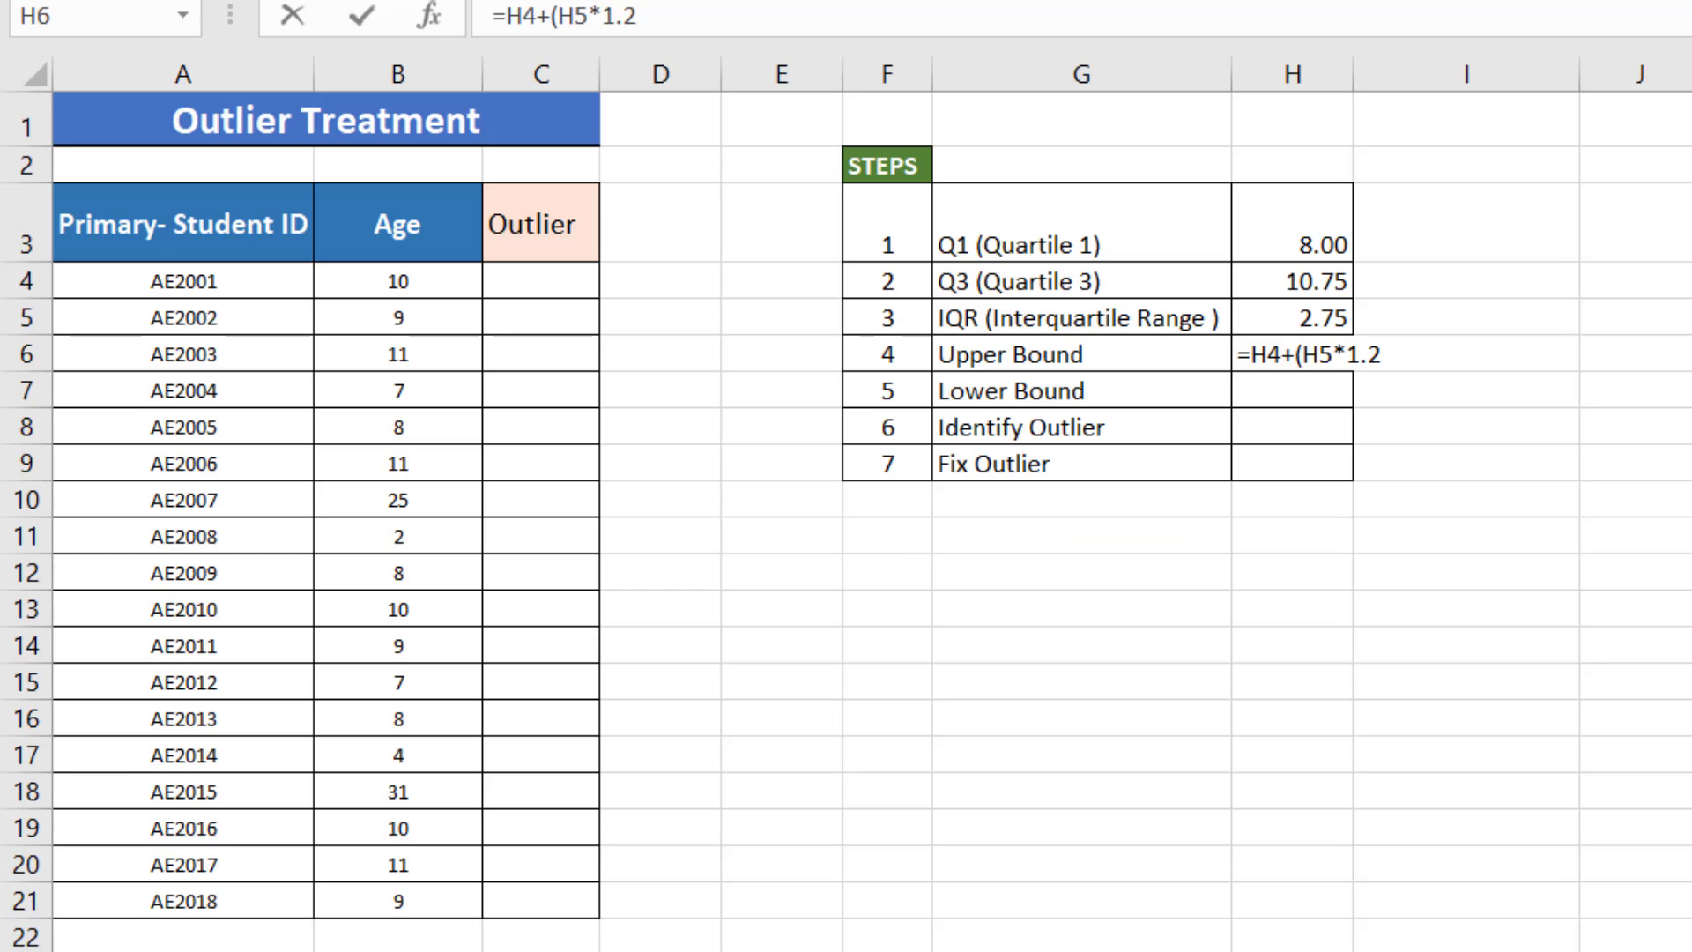
key("Escape")
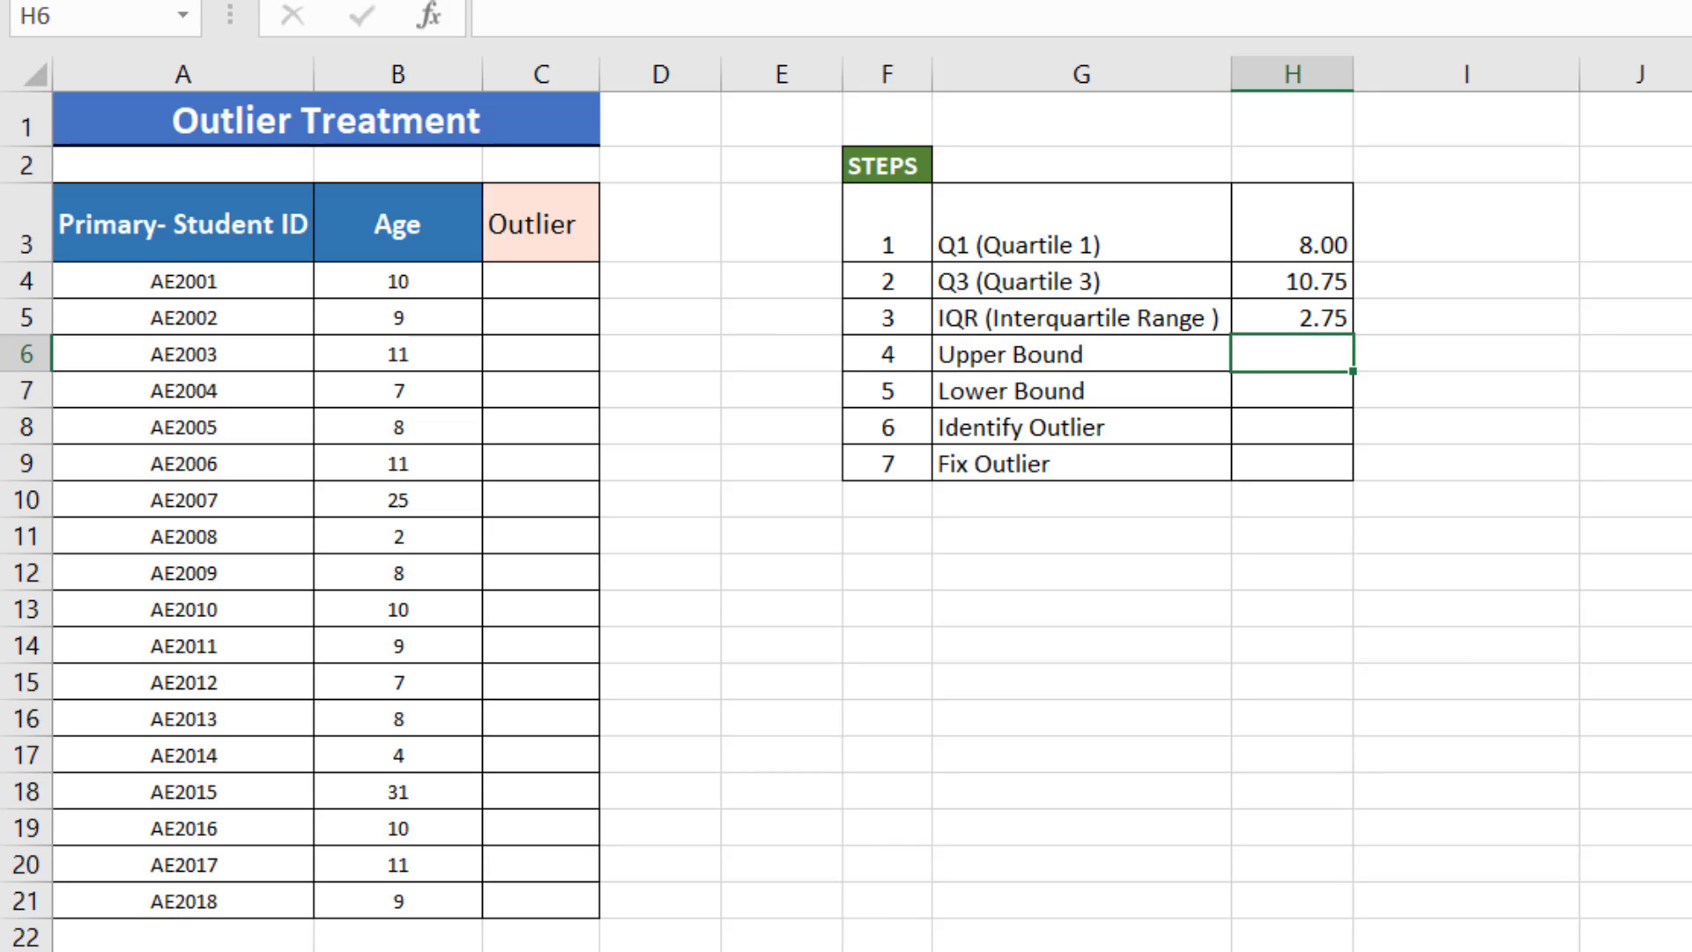
type("=")
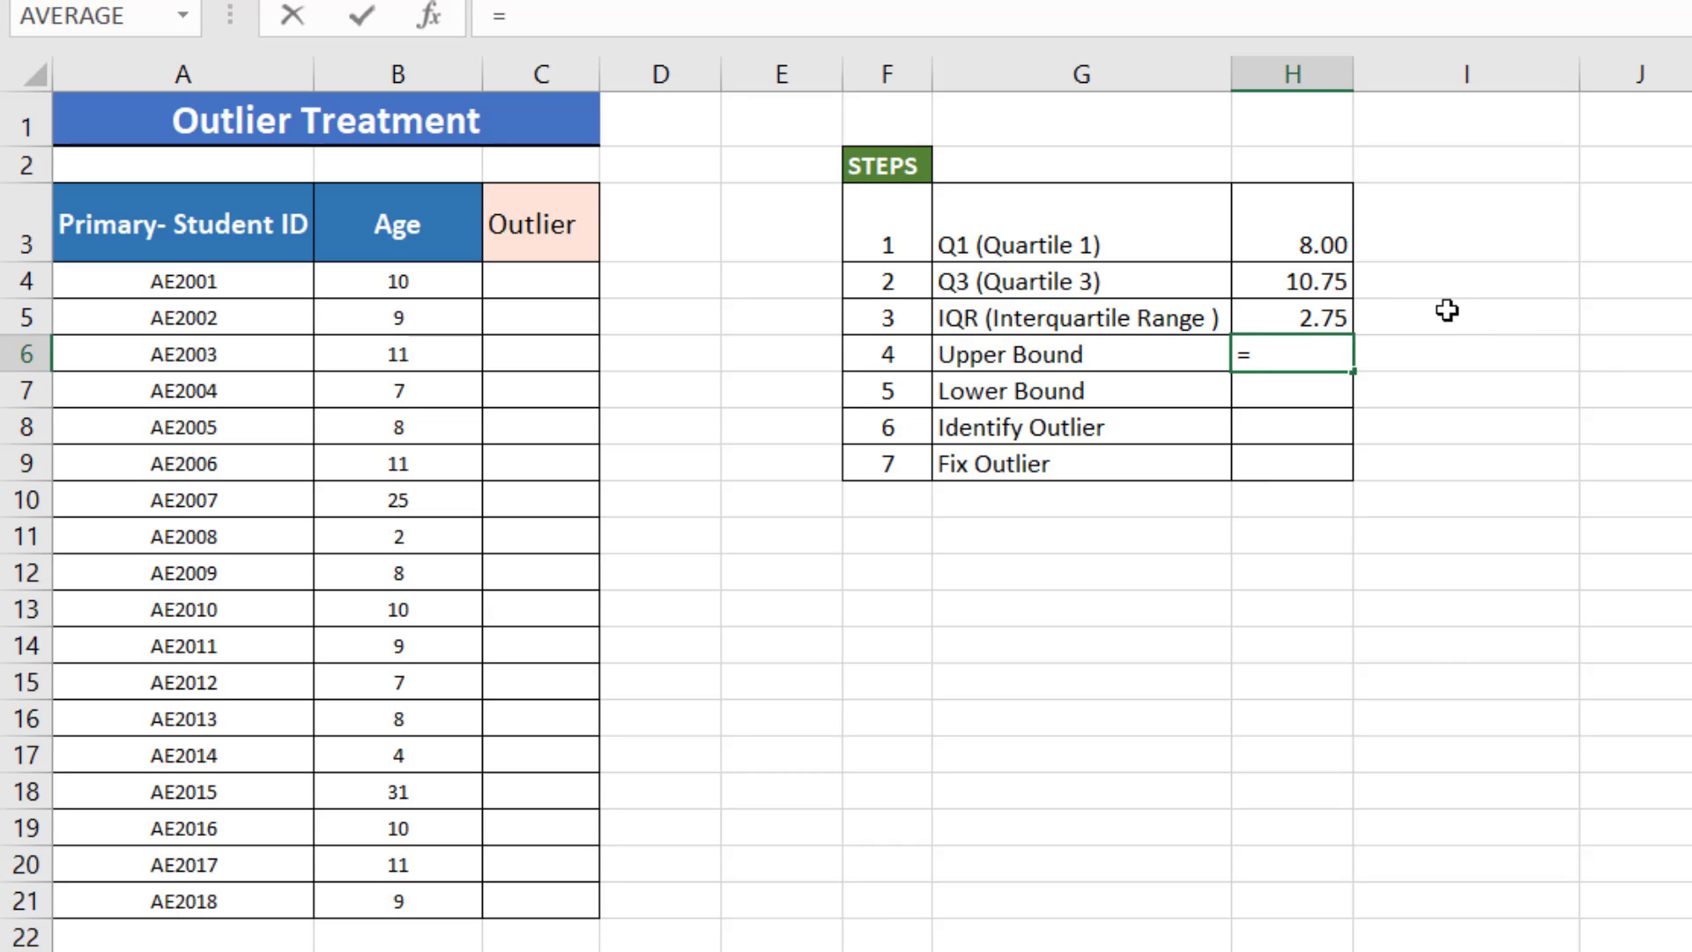
left_click(1326, 282)
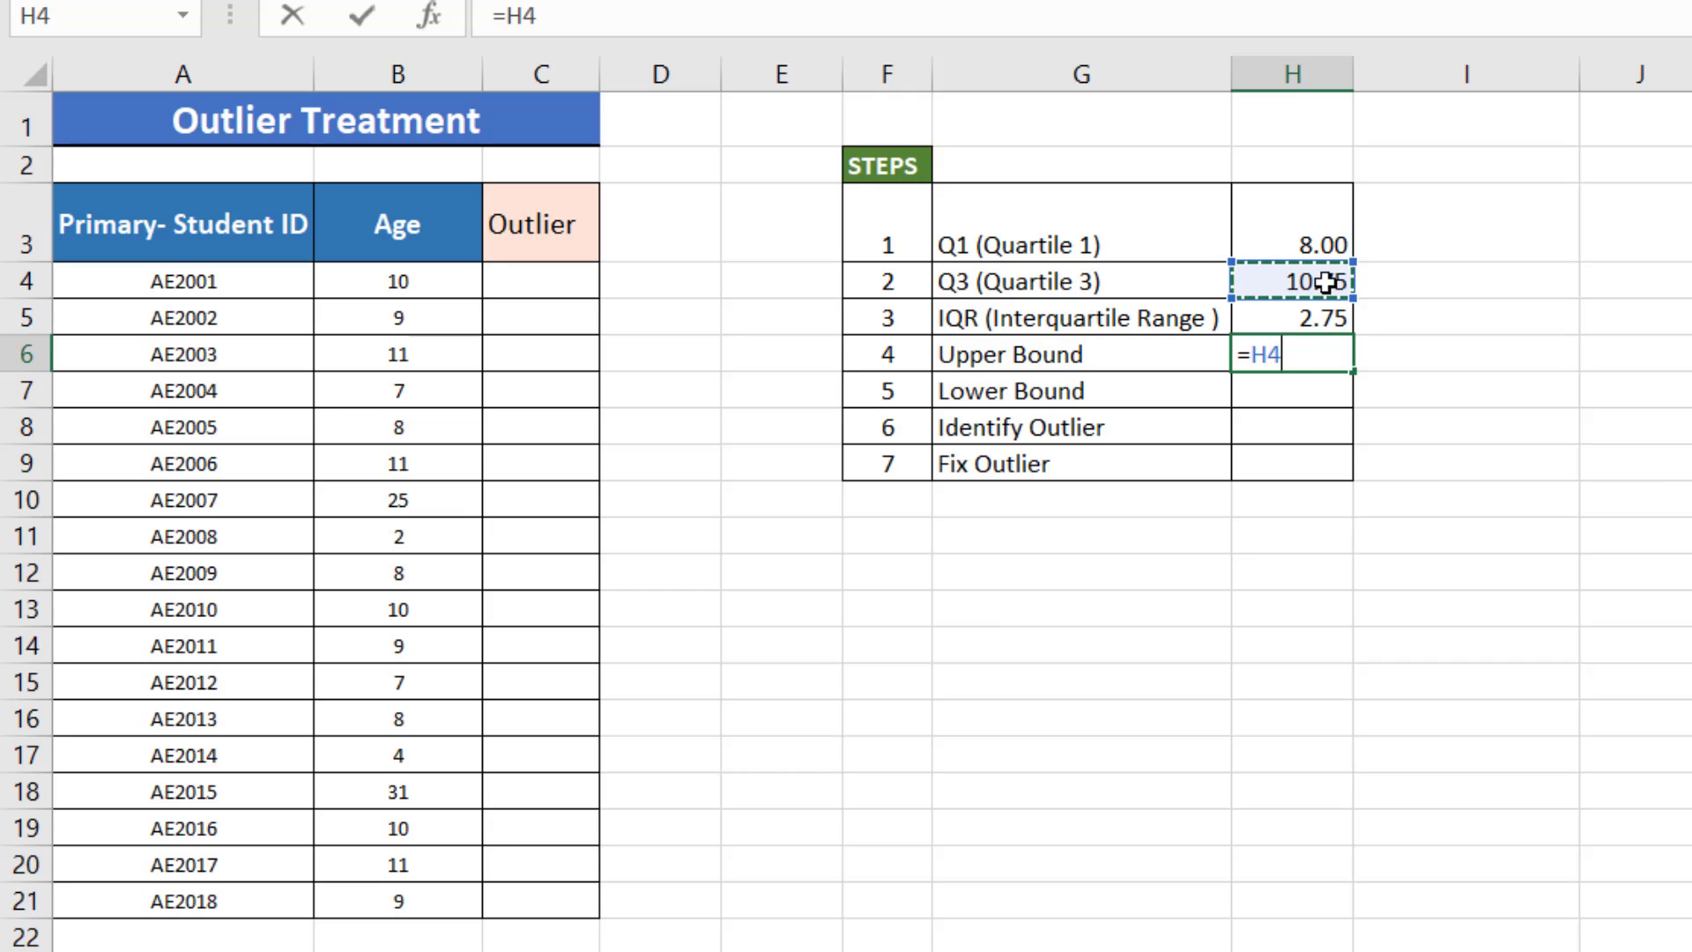
type("+")
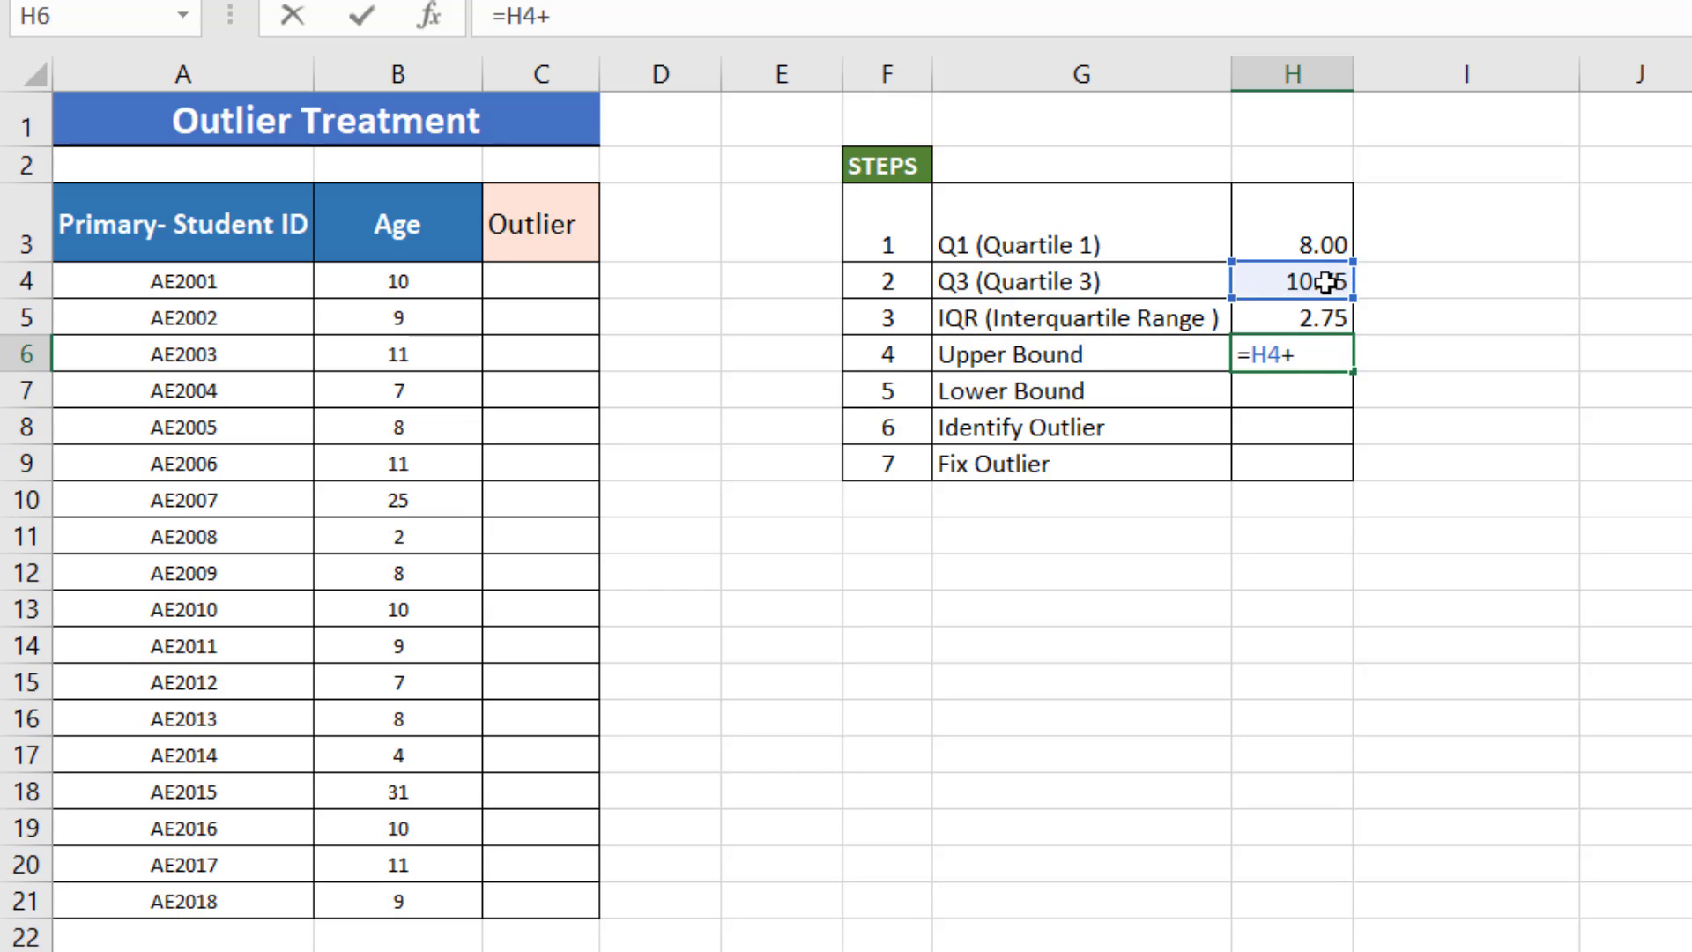
type("(1.5*")
left_click(1328, 319)
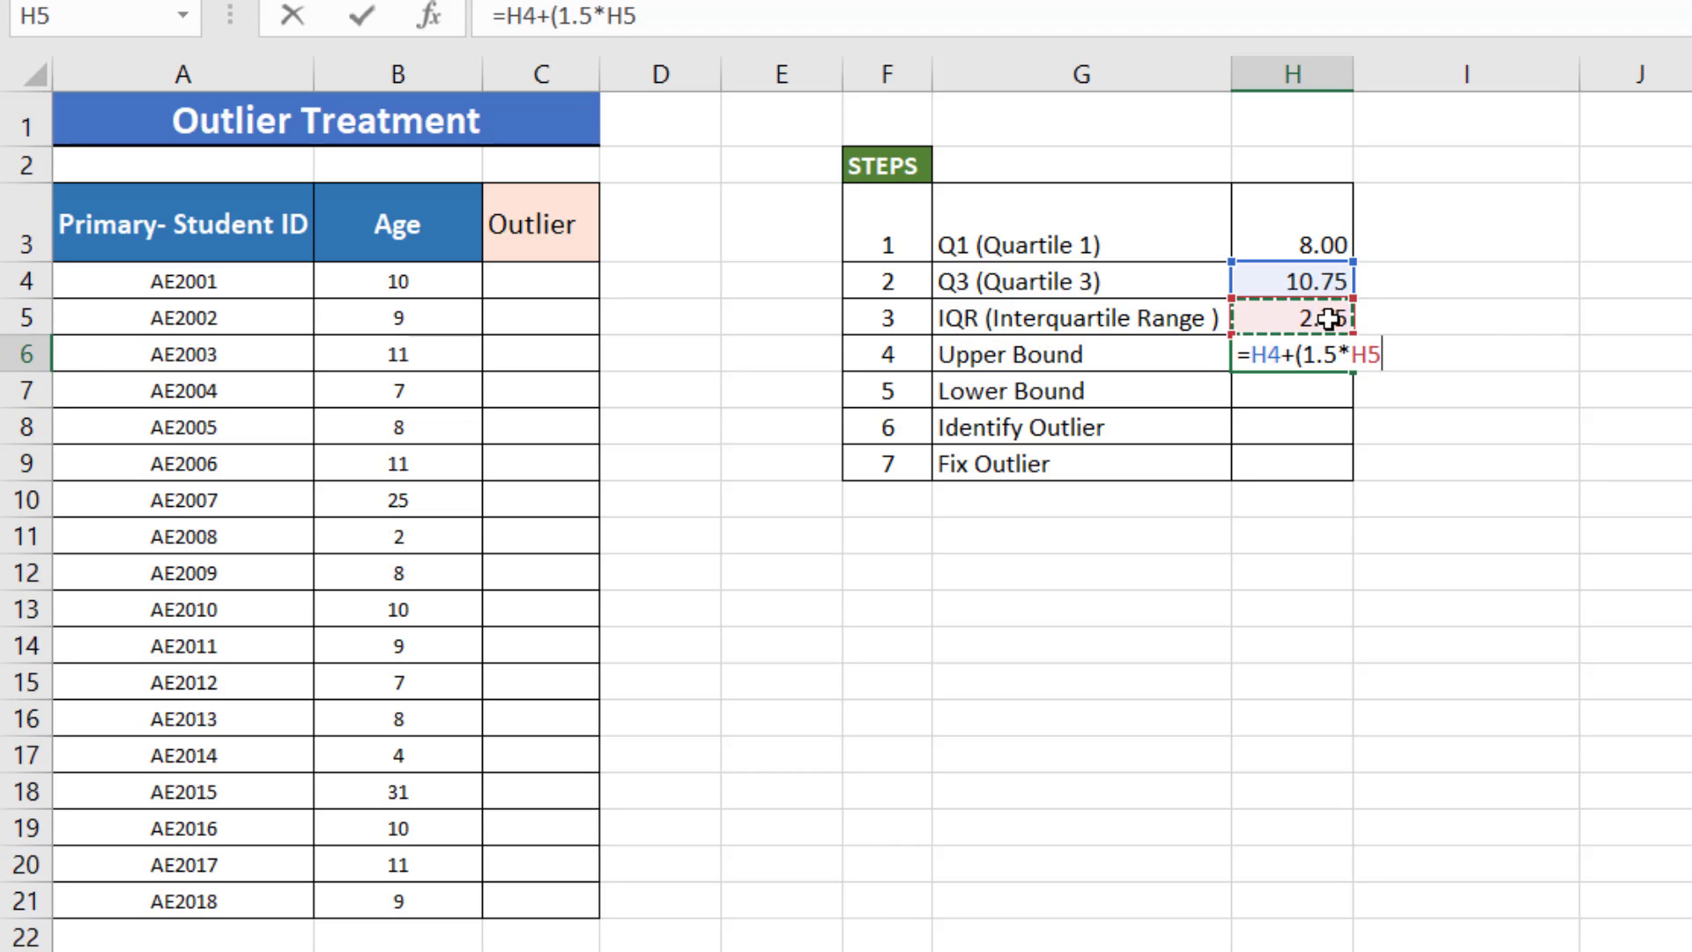
type(")")
key("ctrl+Return")
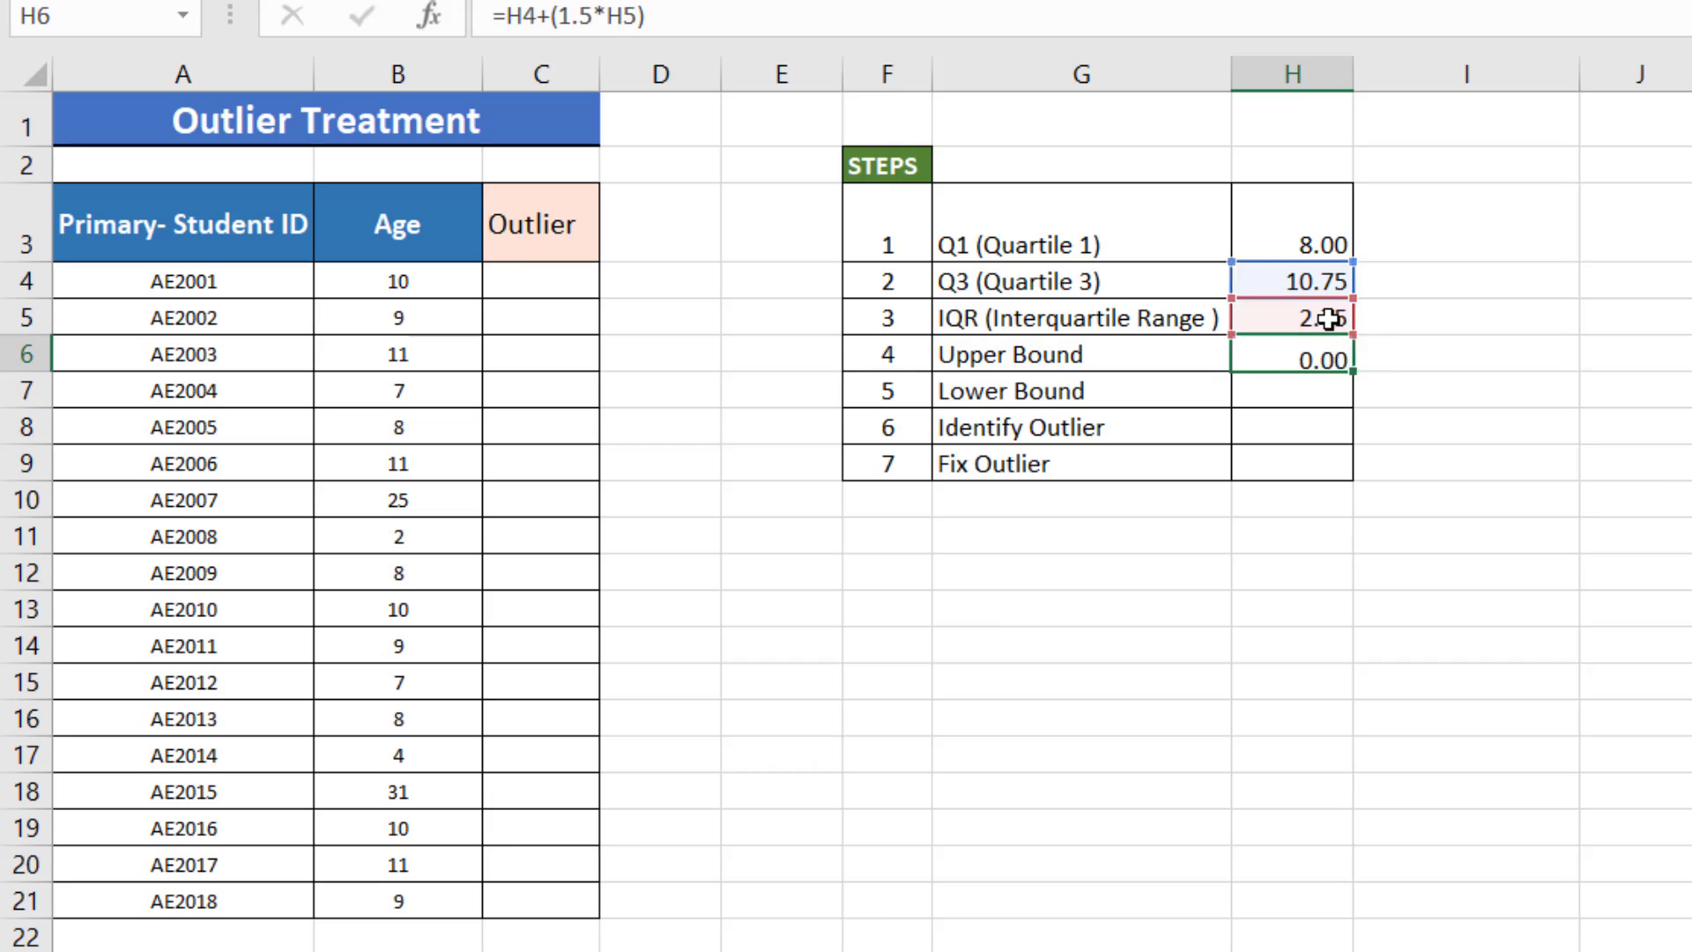
key("Return")
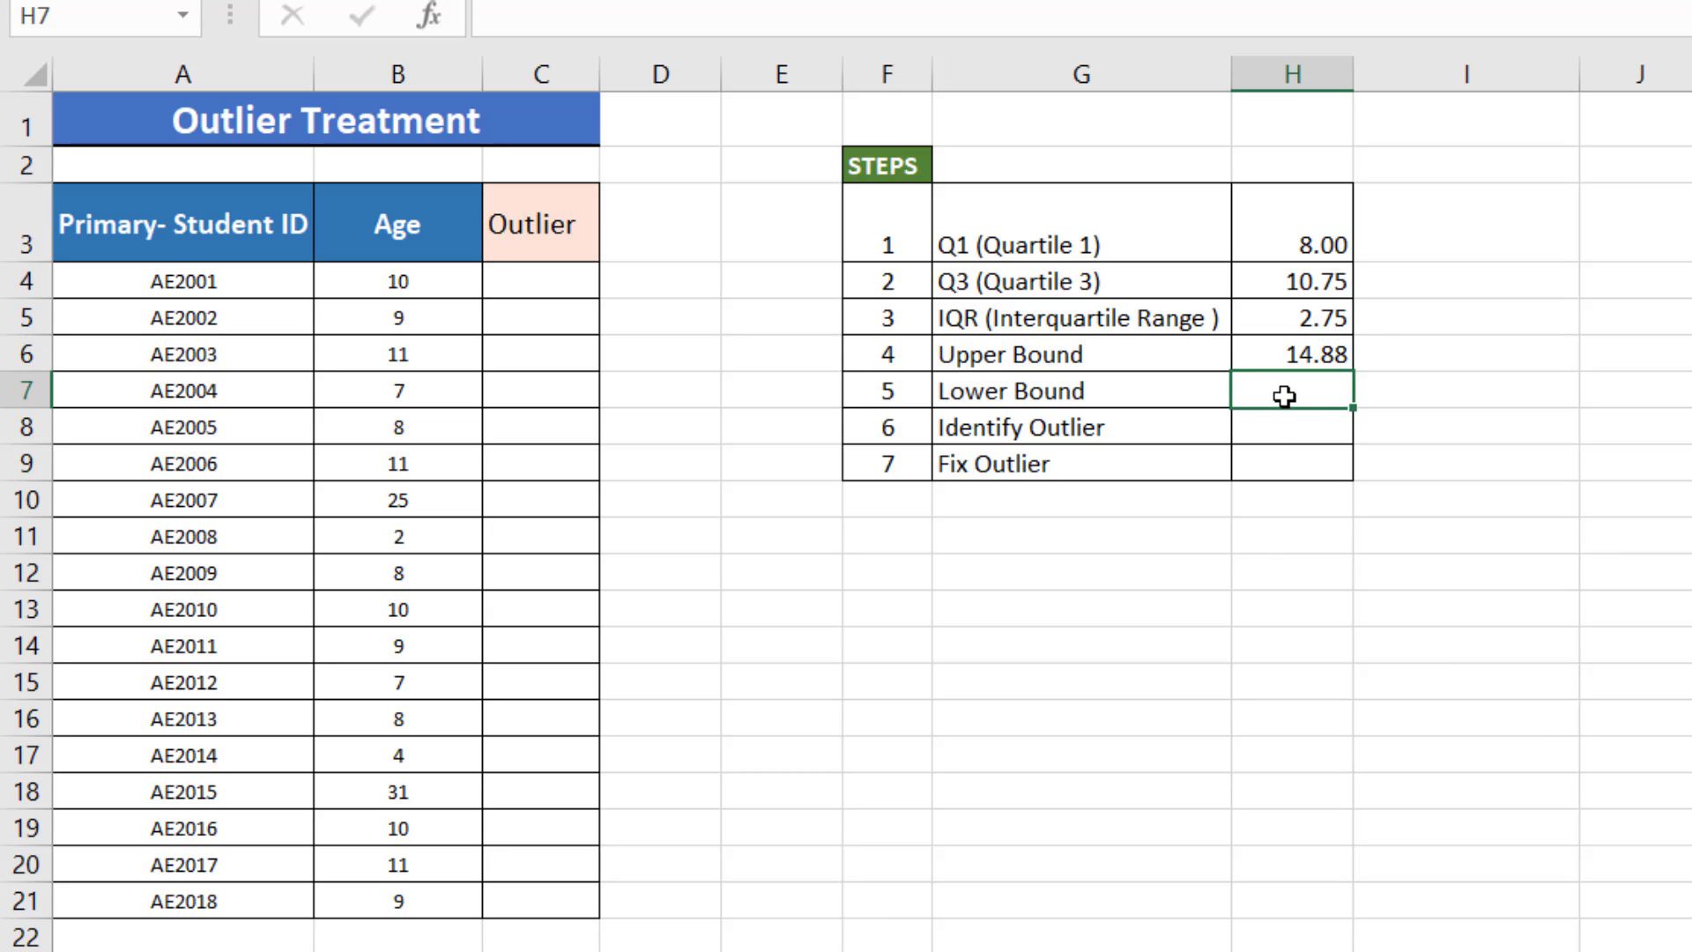
Step: Calculate the lower bound in cell H7 from Q1 and the interquartile range with =H3-(1.5*H5)
type("=")
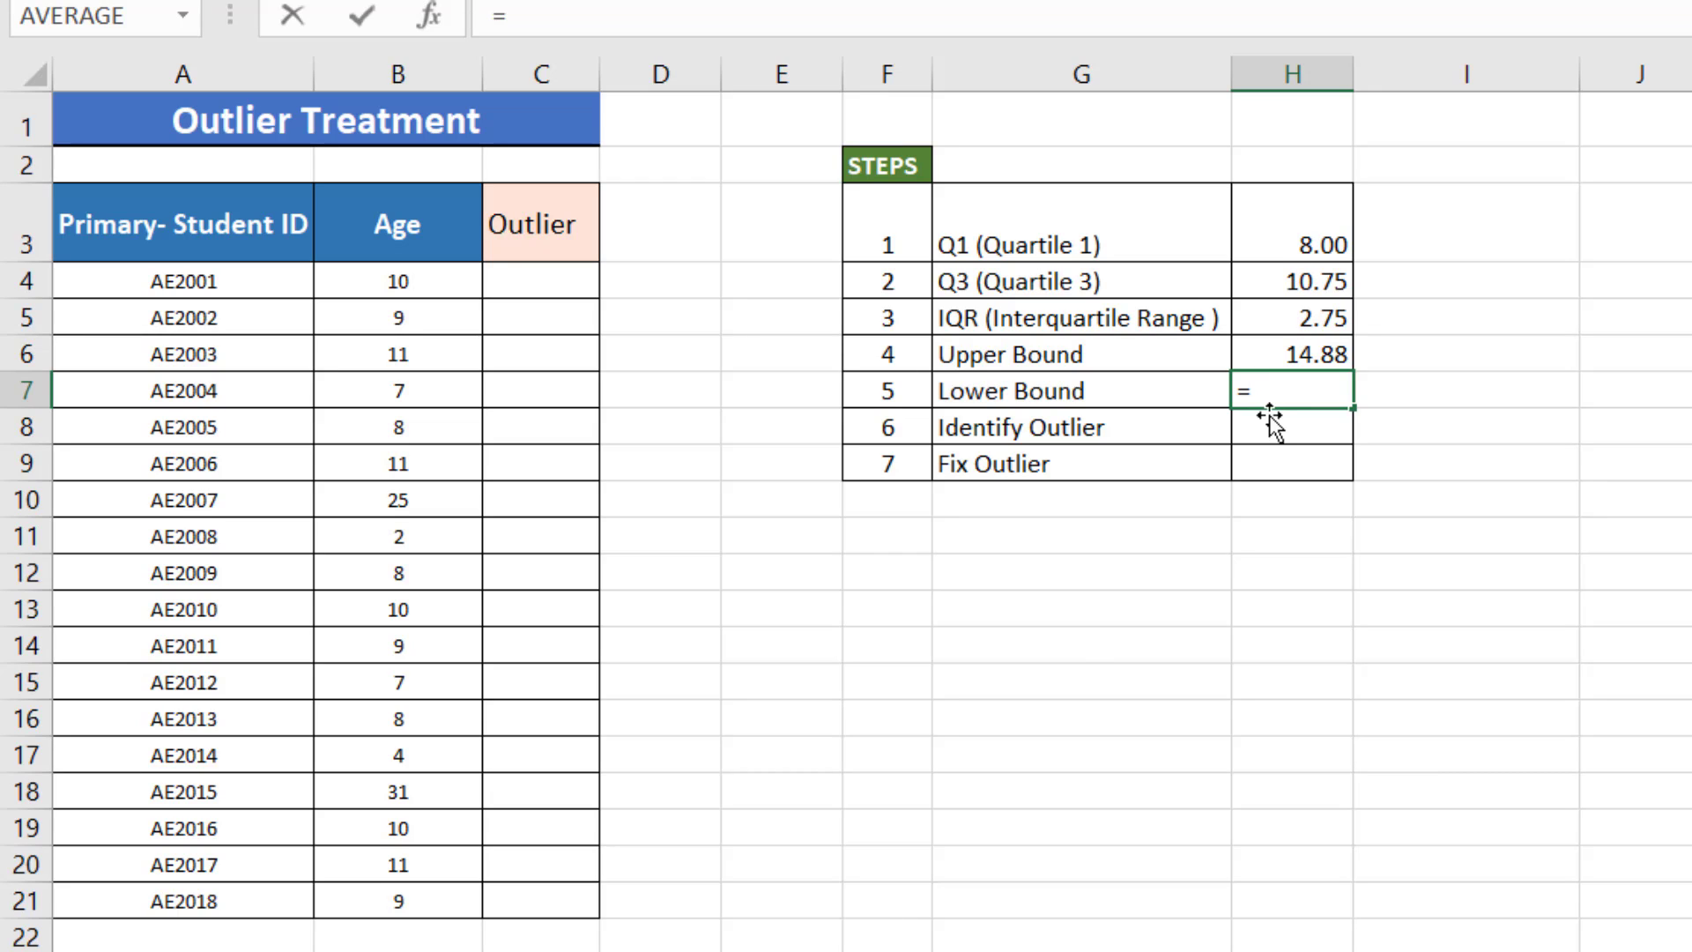
left_click(1328, 244)
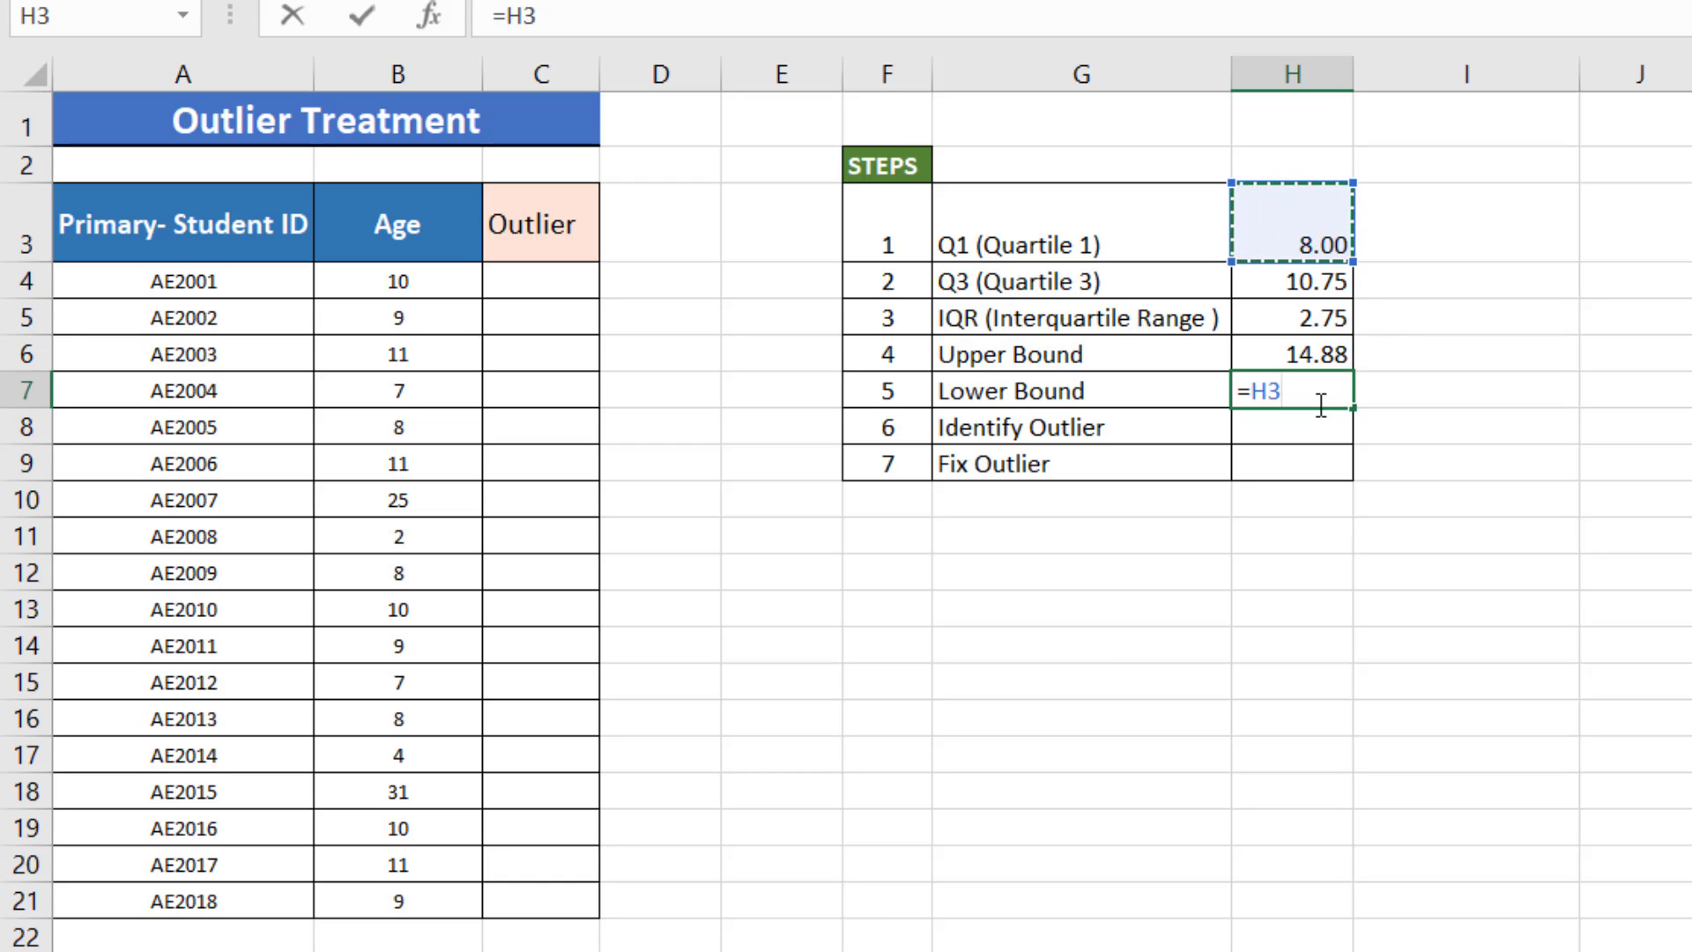
type("-(1")
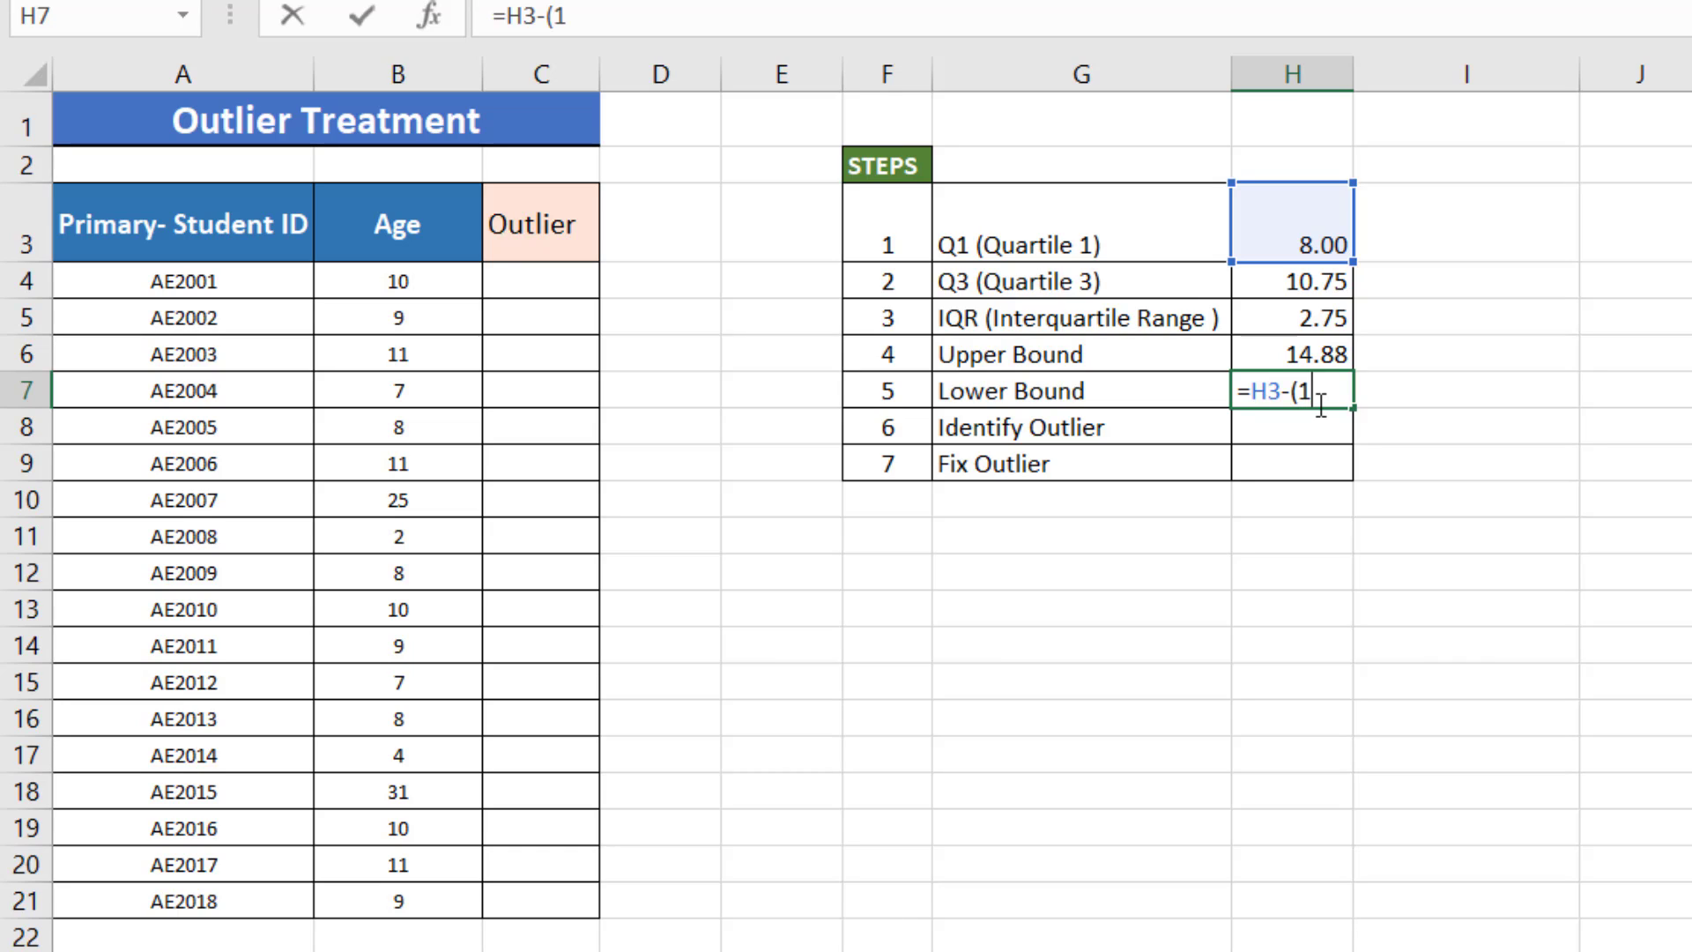
type(".5*")
left_click(1322, 314)
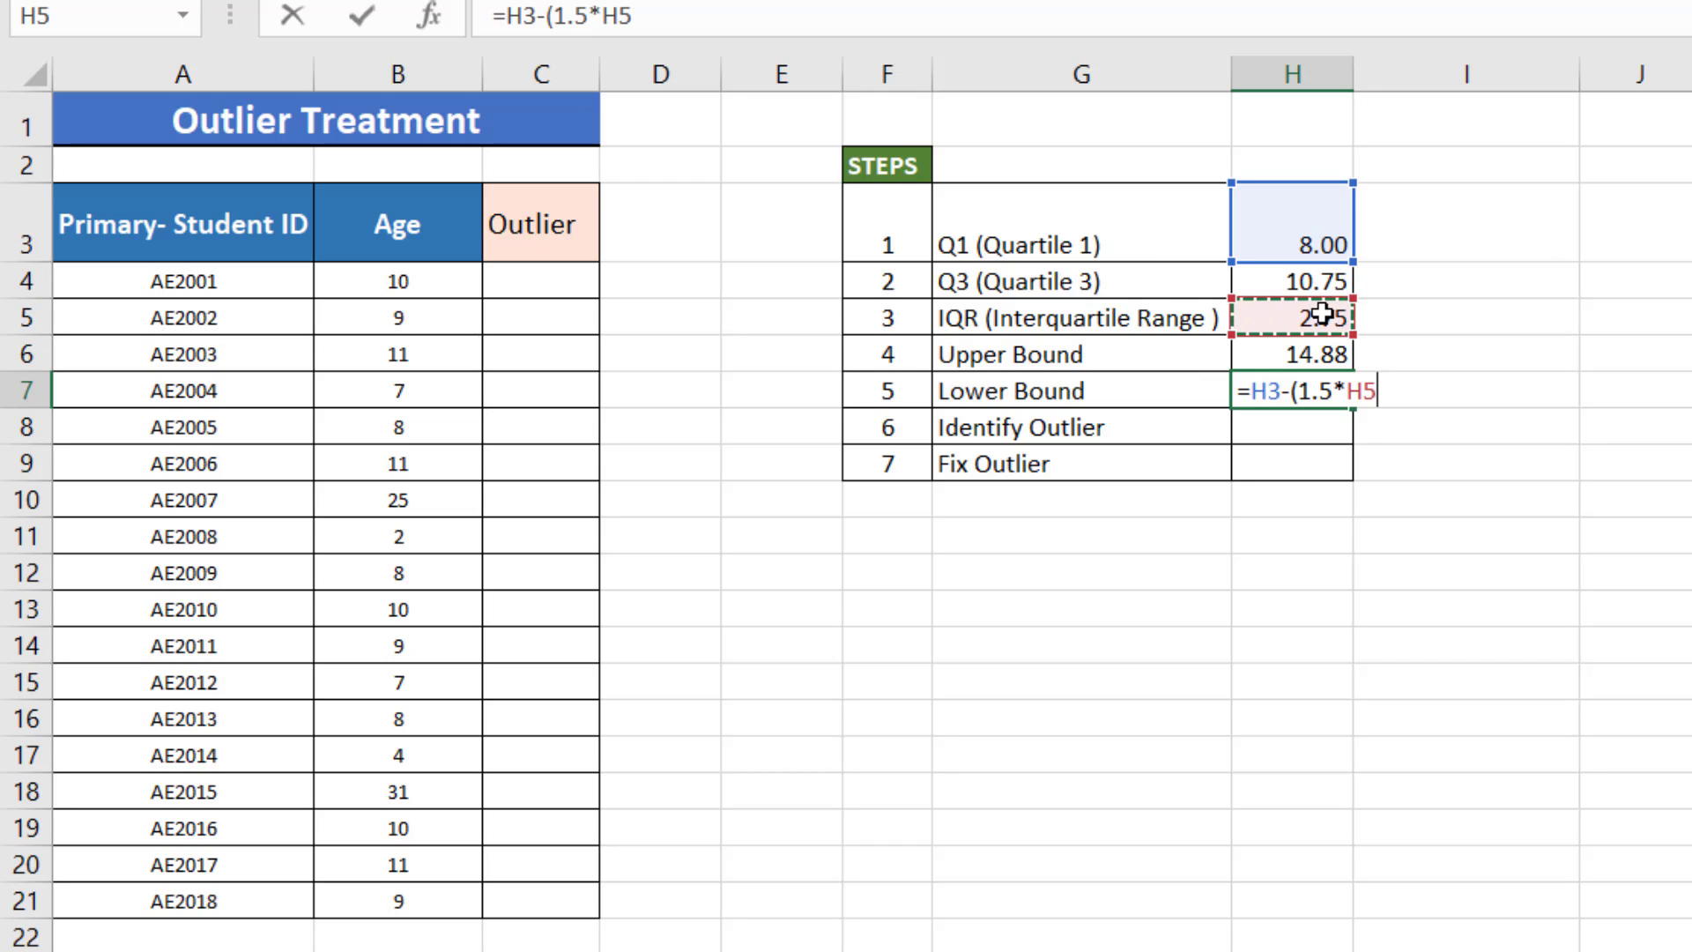
type(")")
key("Return")
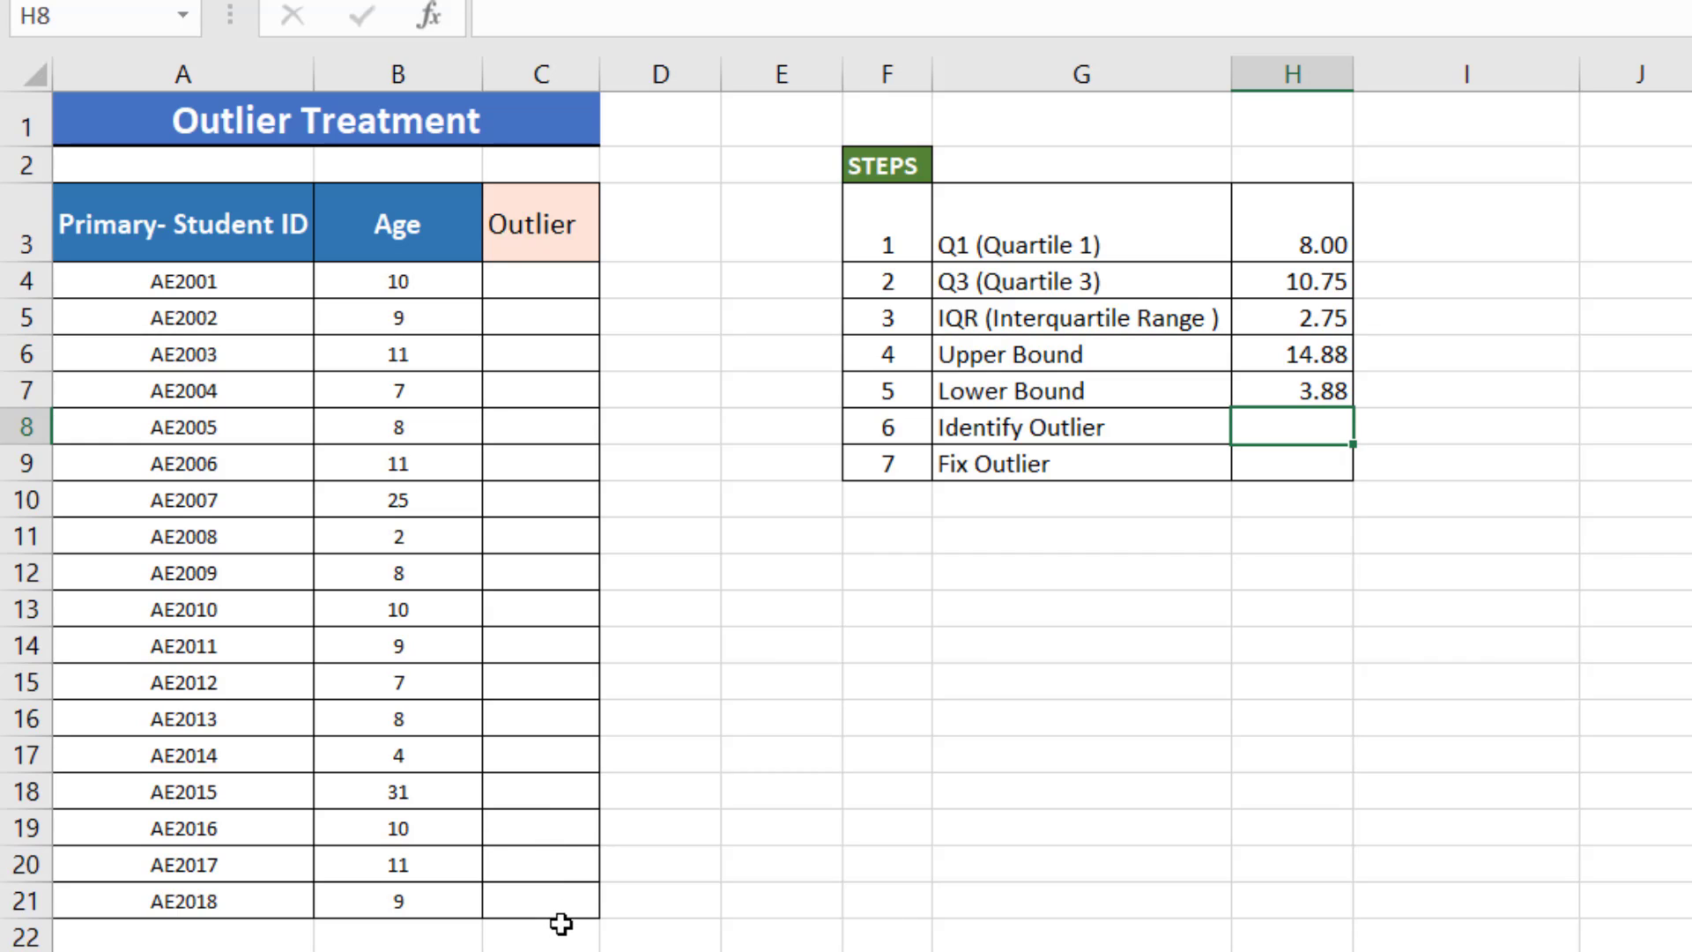
Step: Test in cell C4 whether the first student's age is an outlier with =OR(B4>H6,B4<H7)
left_click(550, 280)
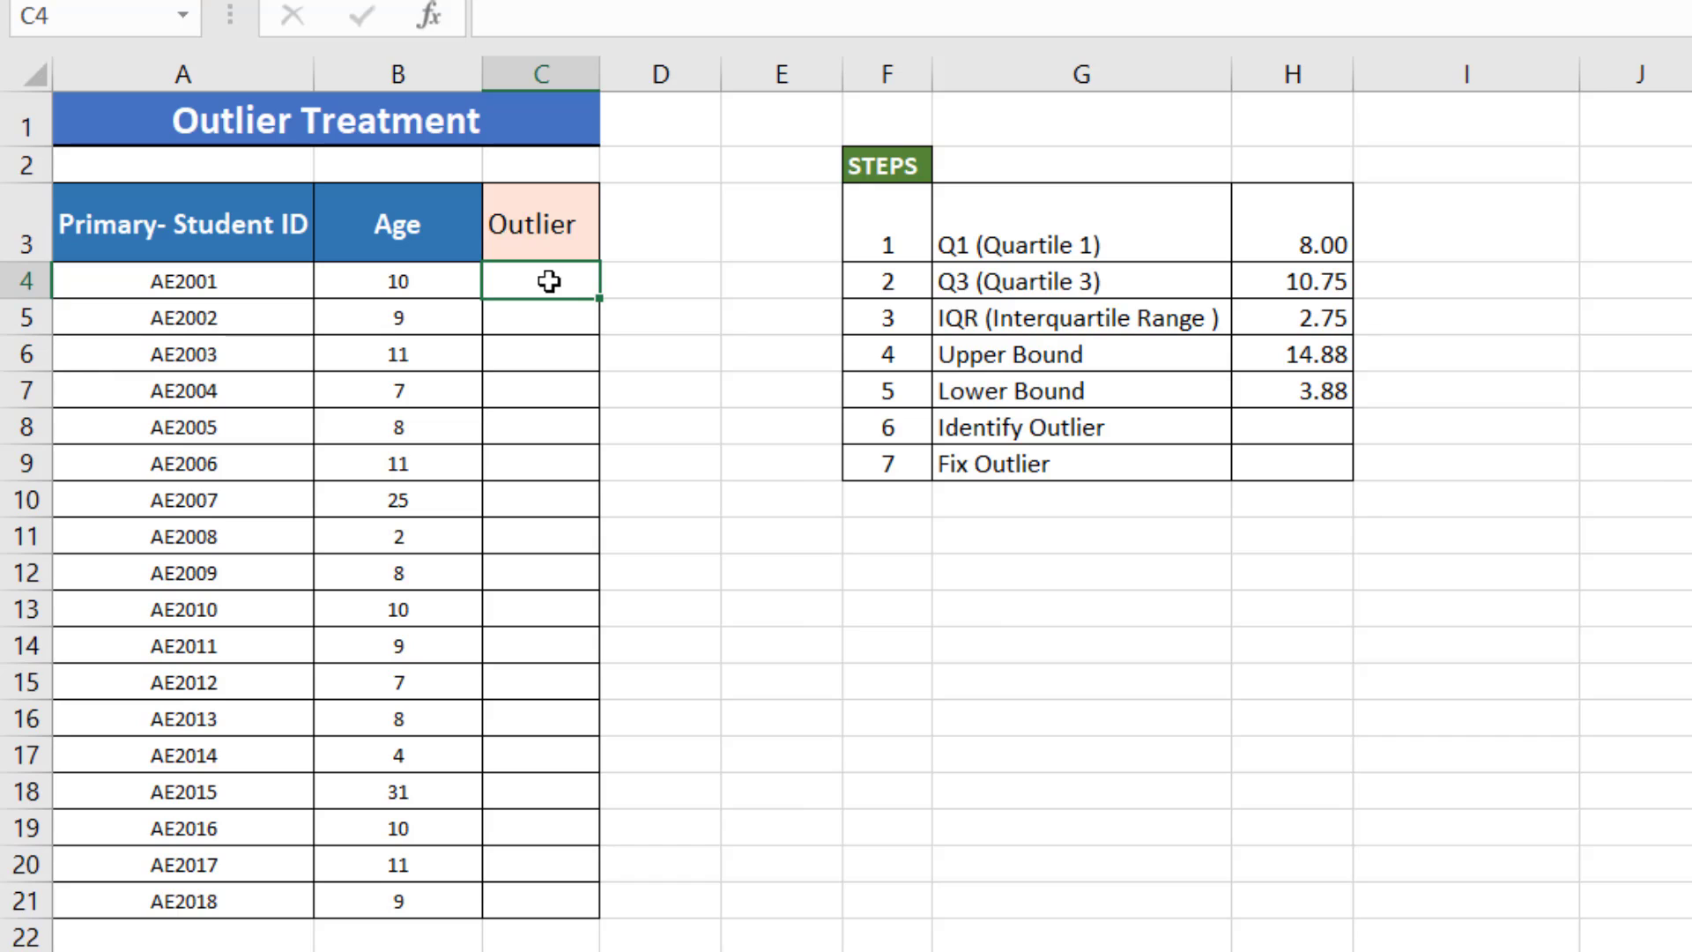
type("=OR")
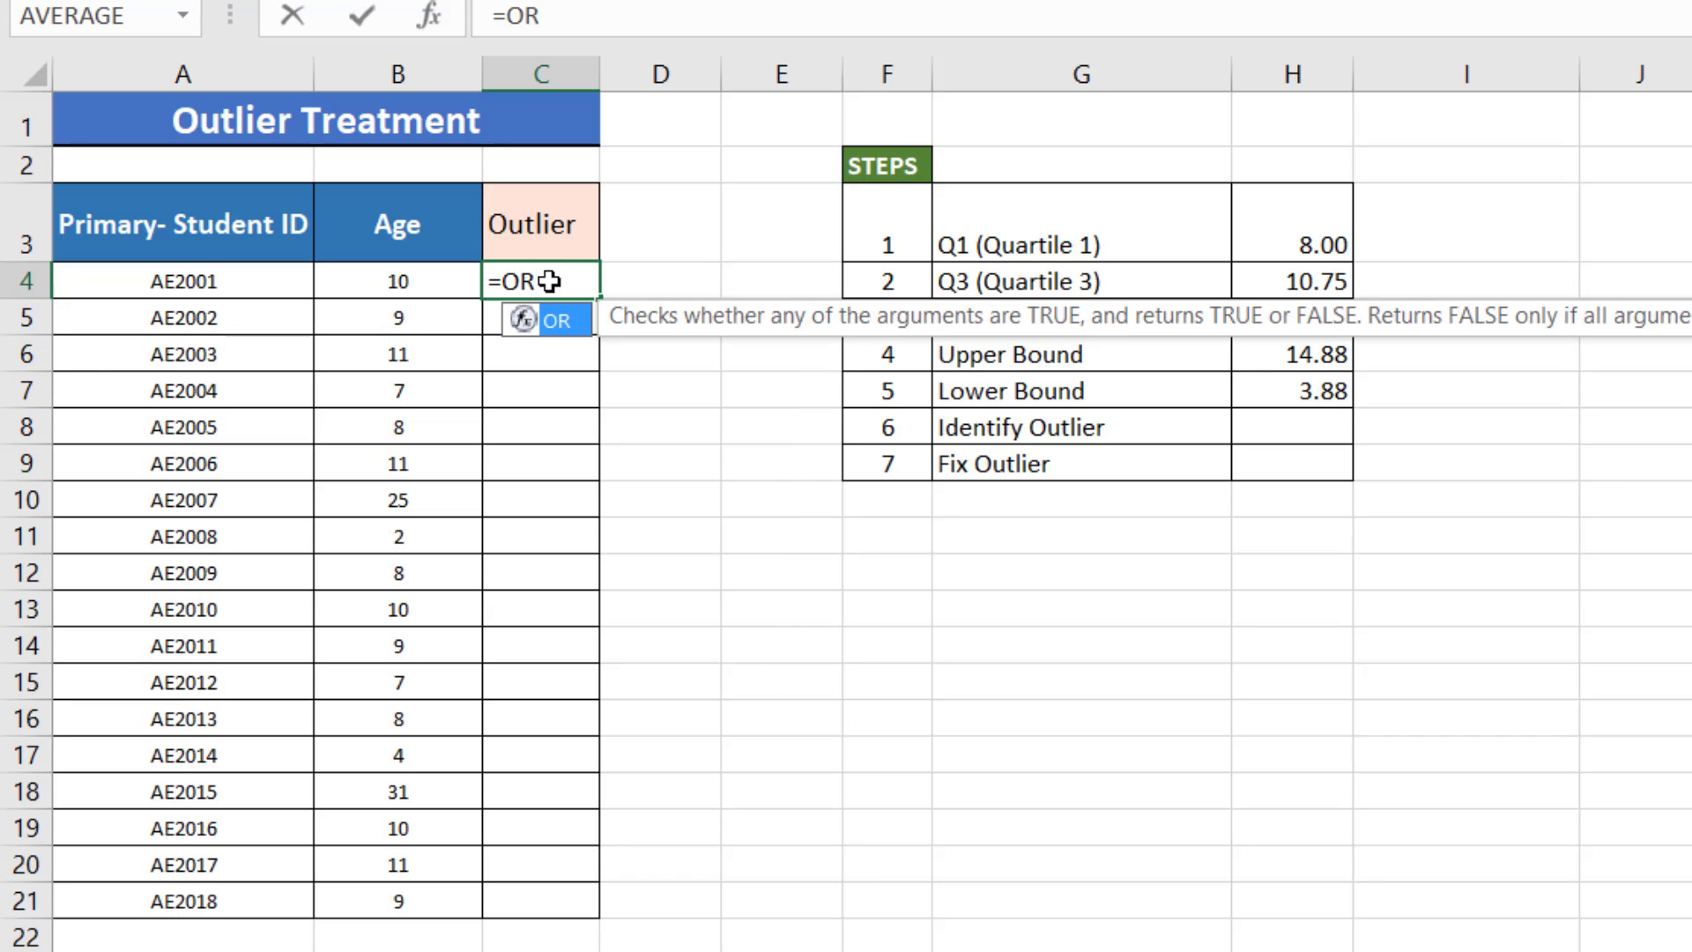
type("(")
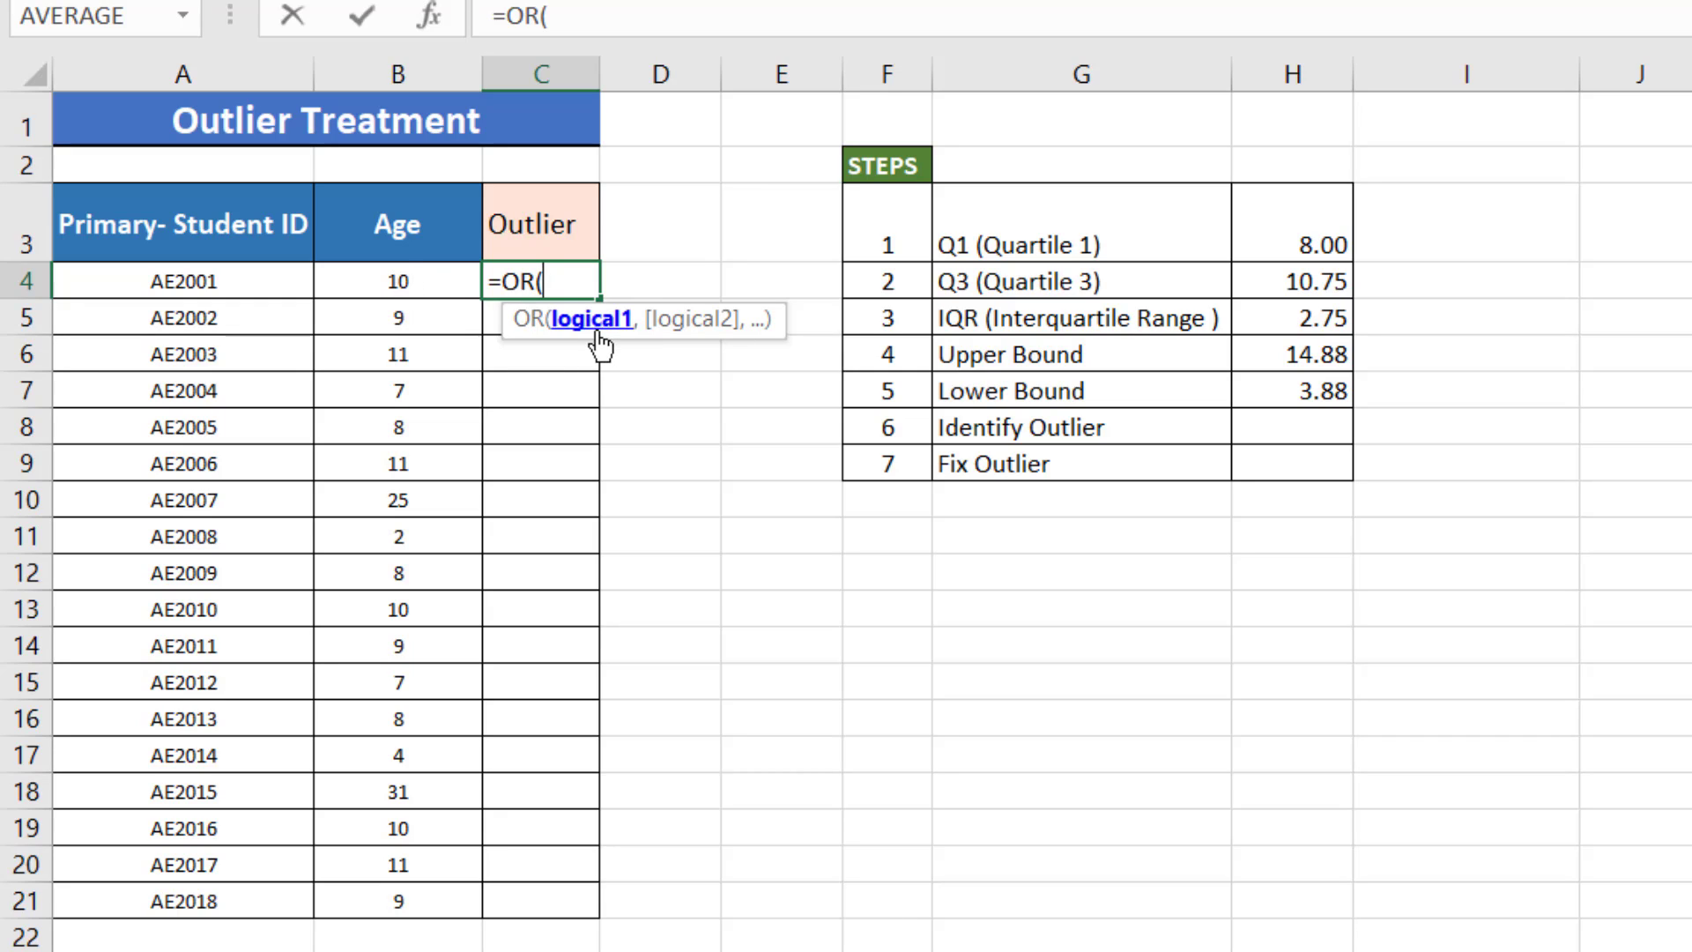
left_click(434, 281)
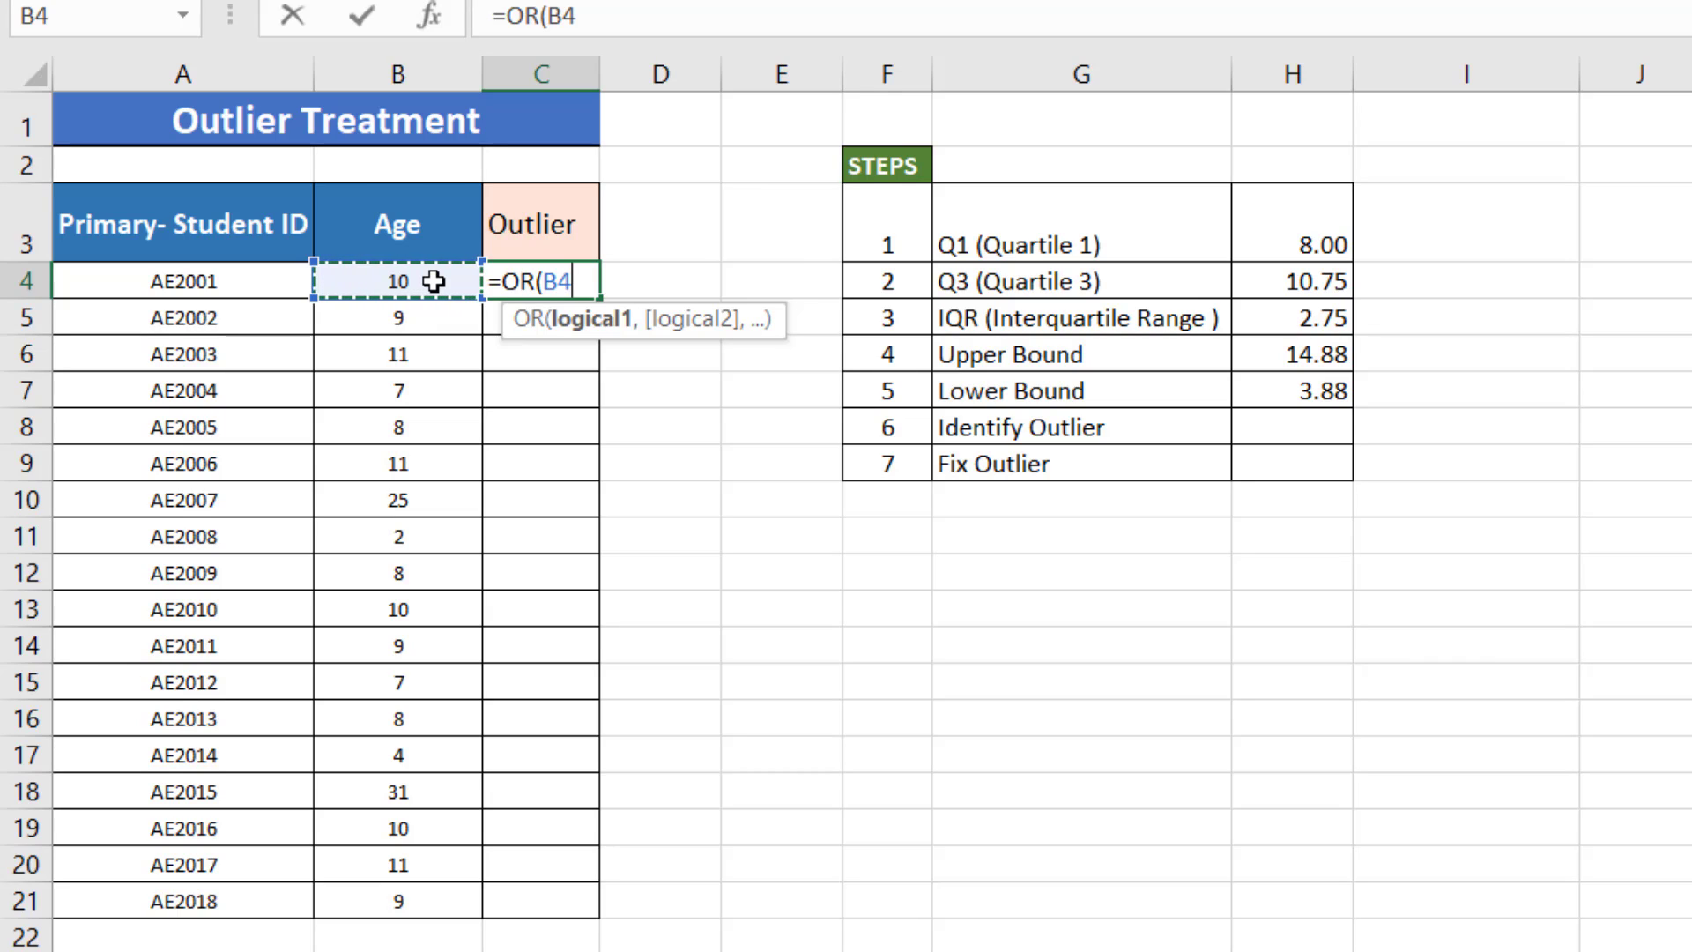
type(">")
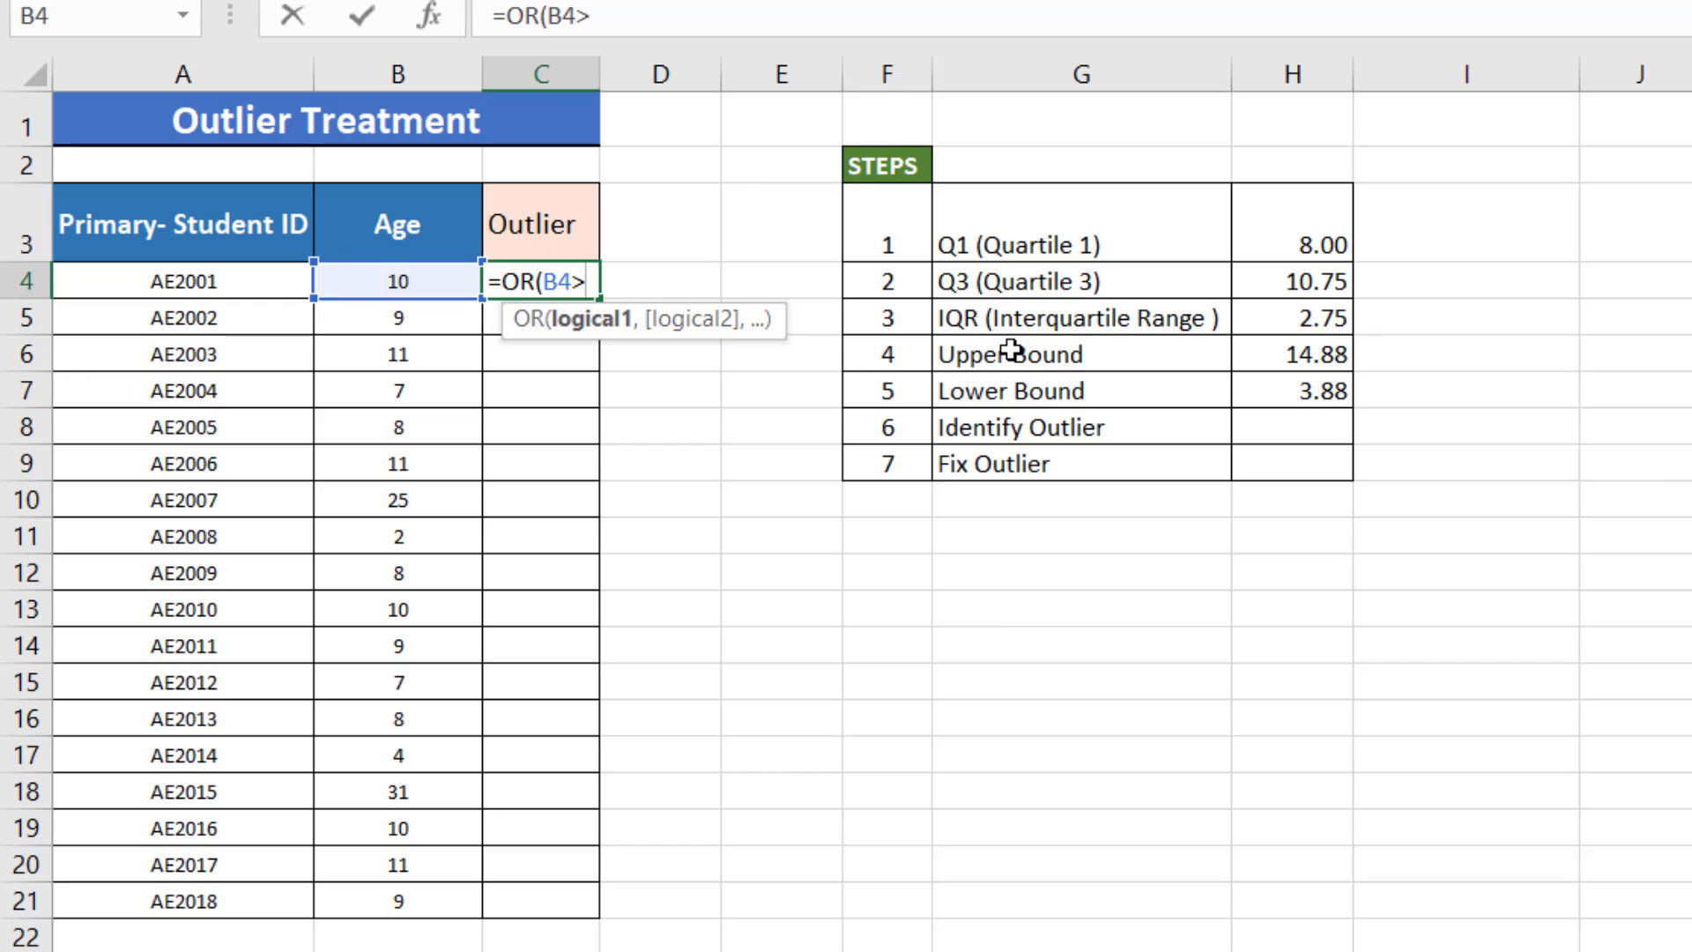
left_click(1299, 355)
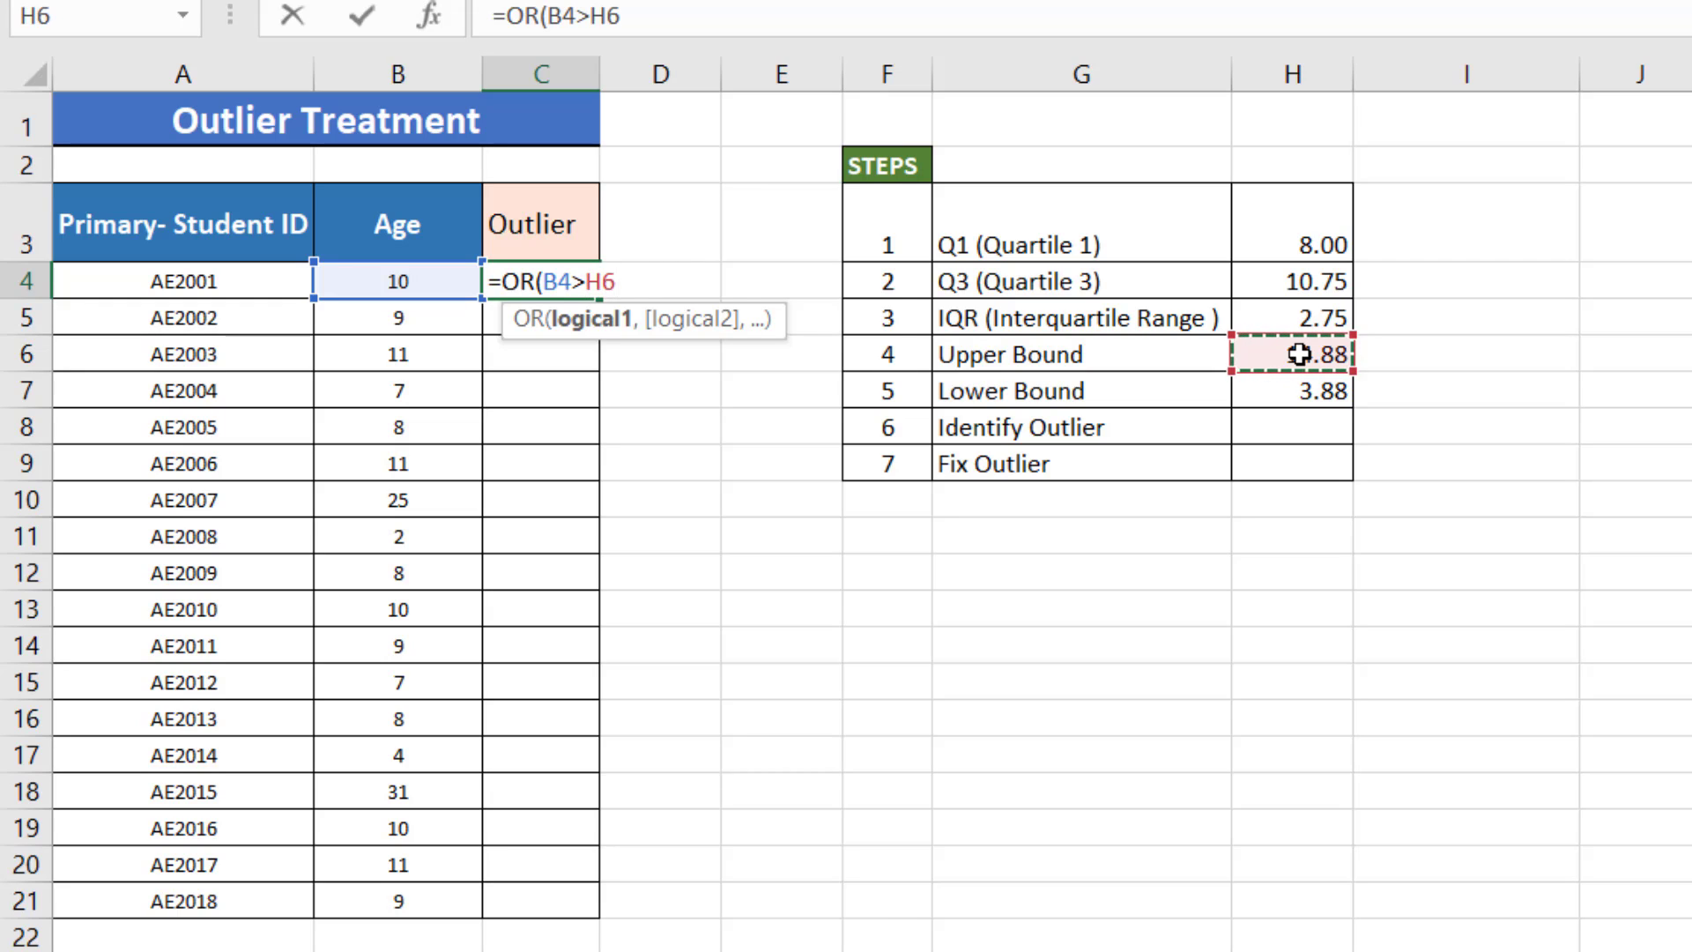
type(",")
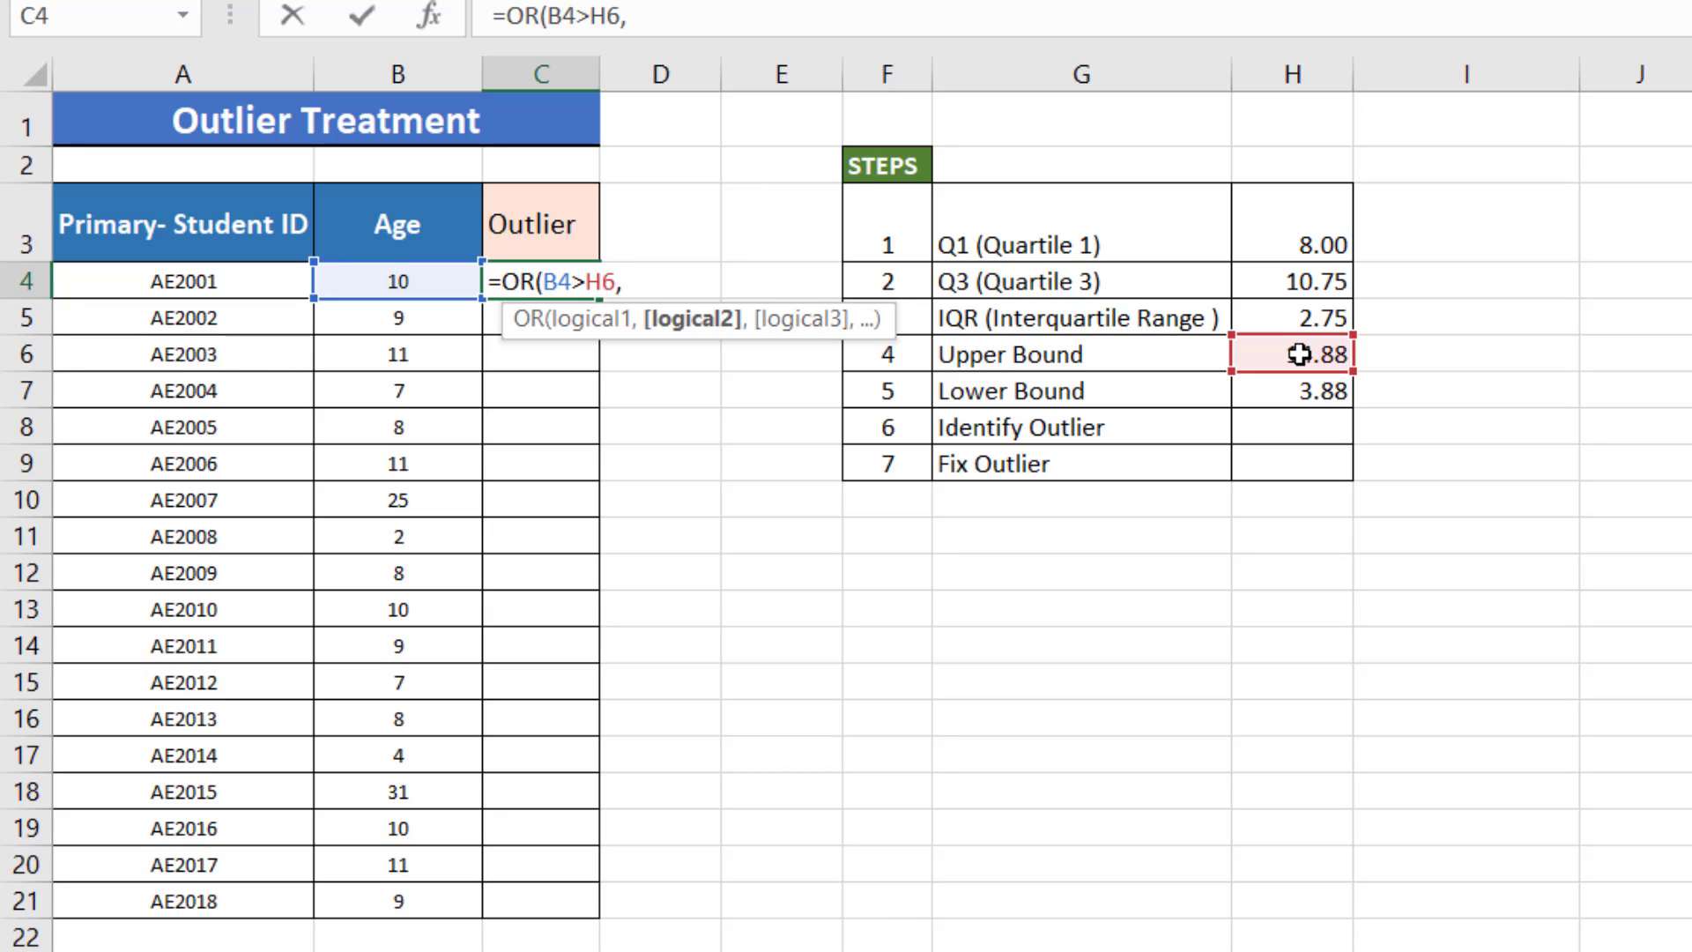
left_click(427, 283)
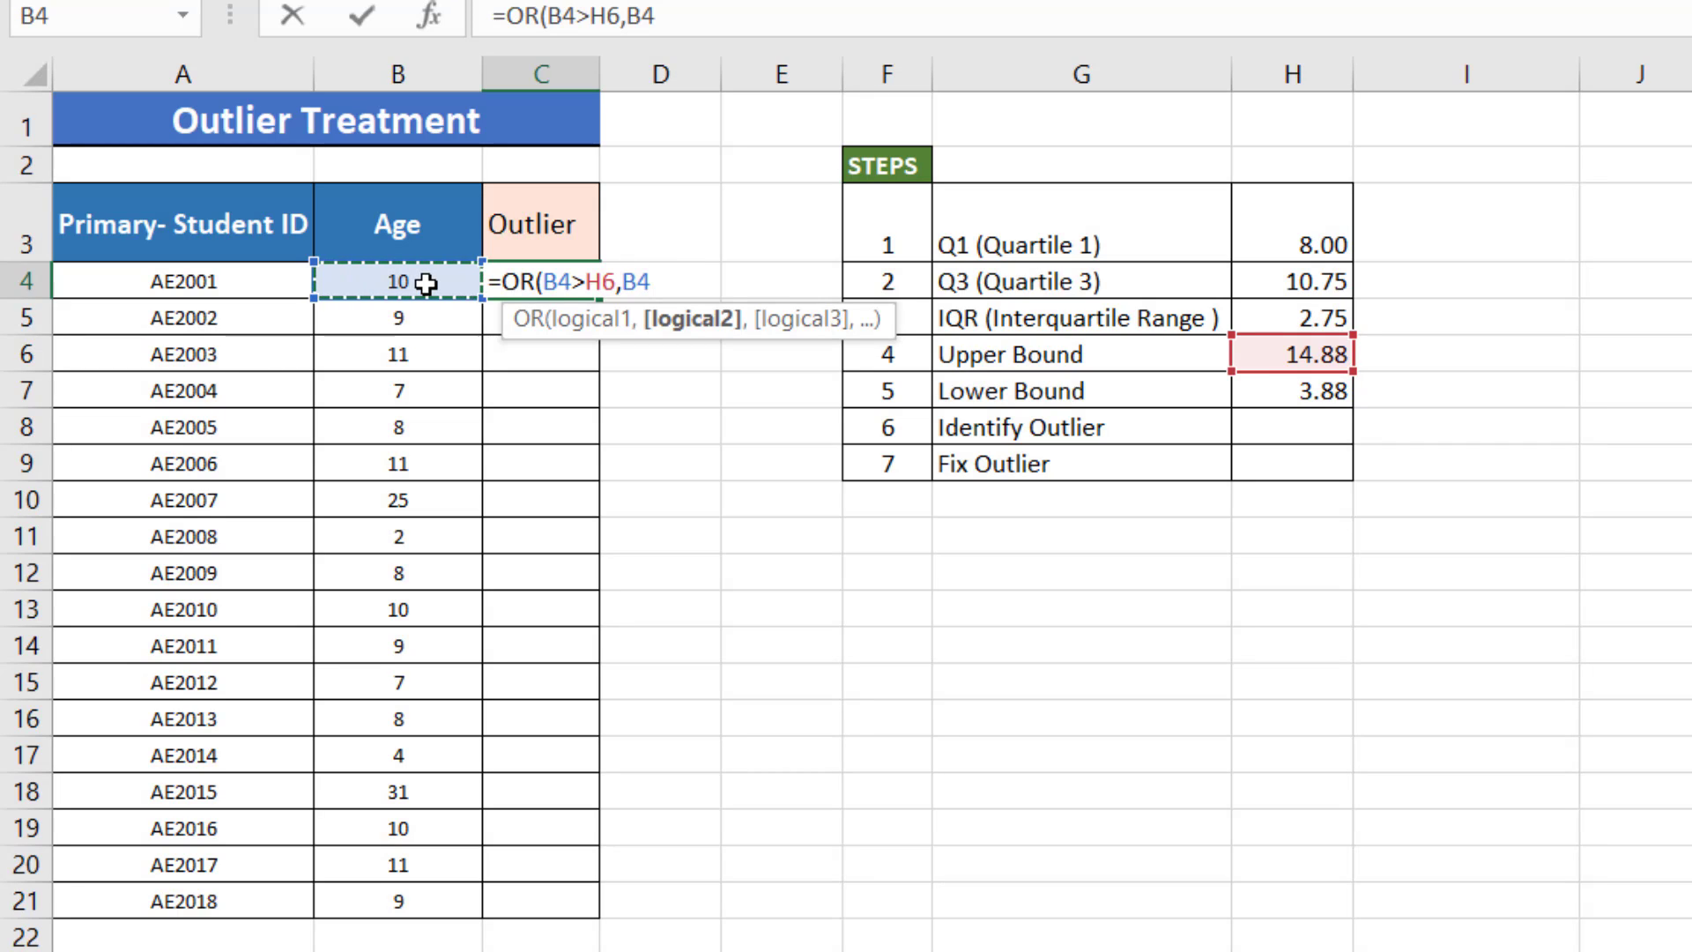
type("<")
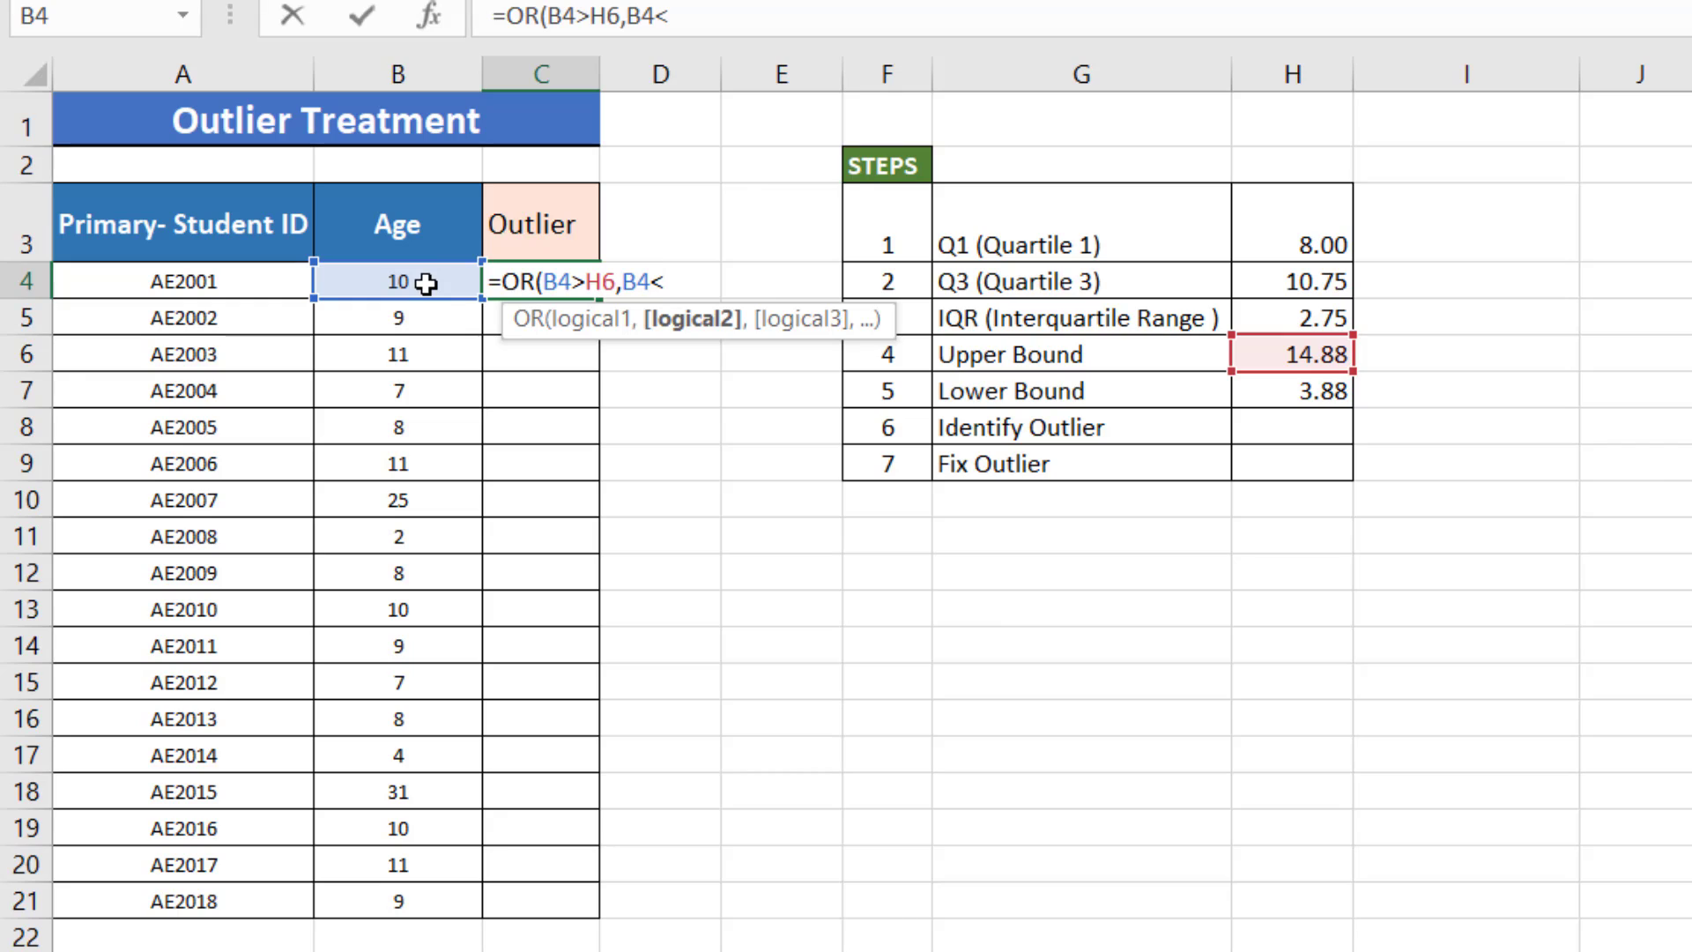
left_click(1320, 398)
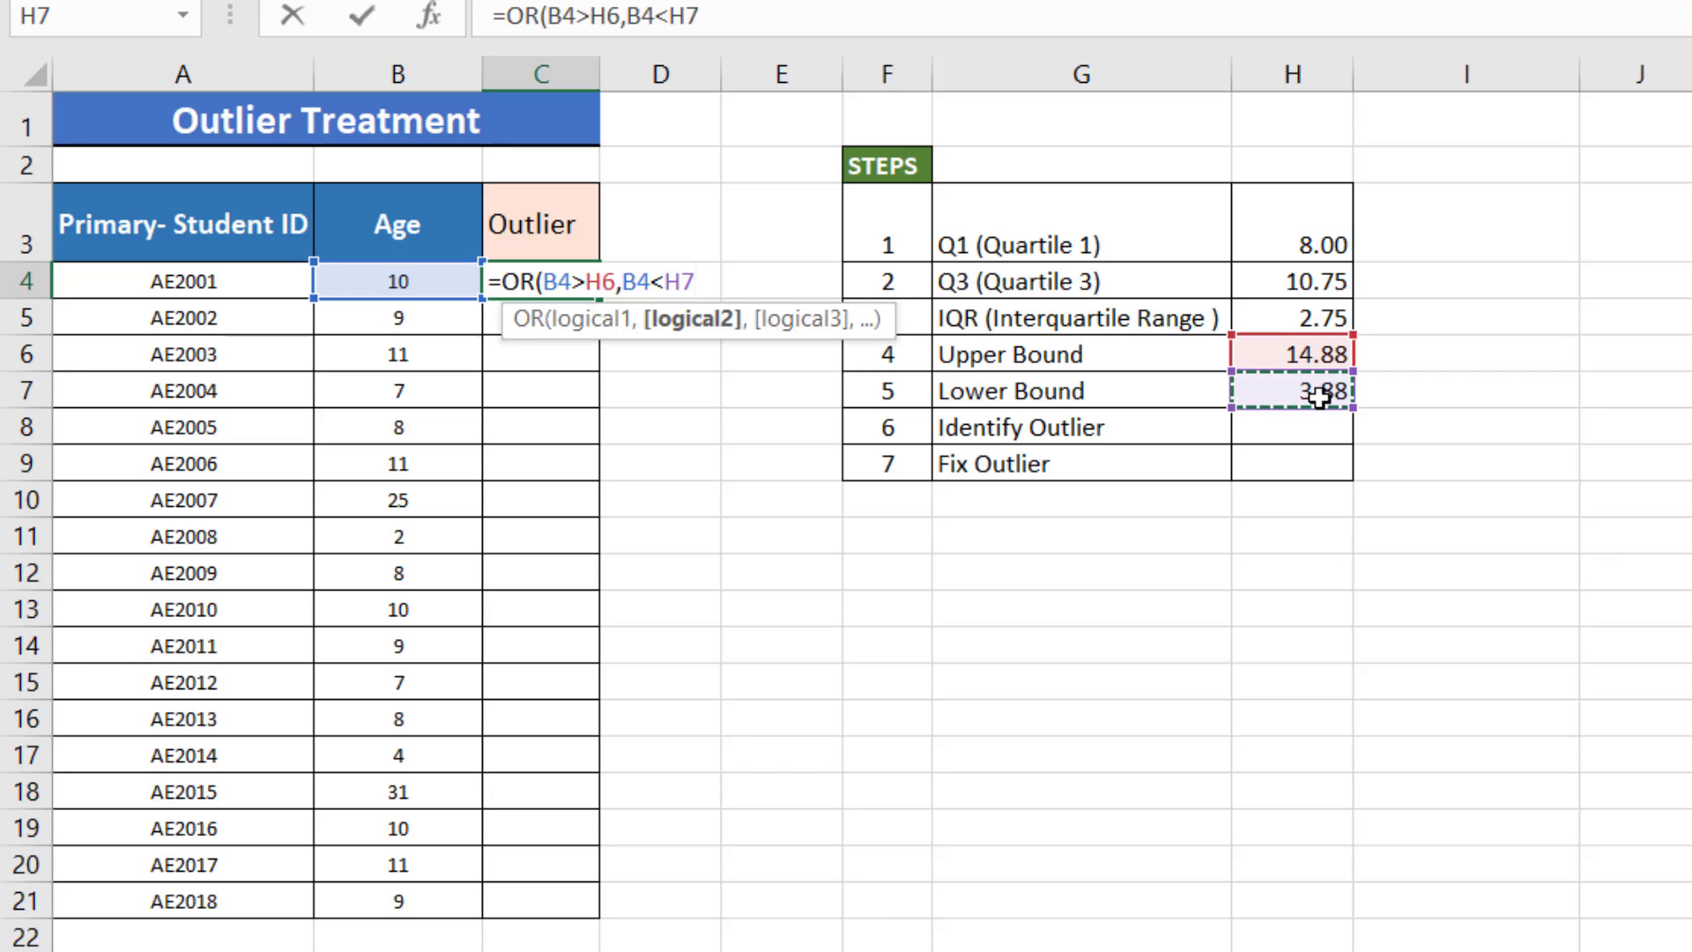
type(")")
key("Return")
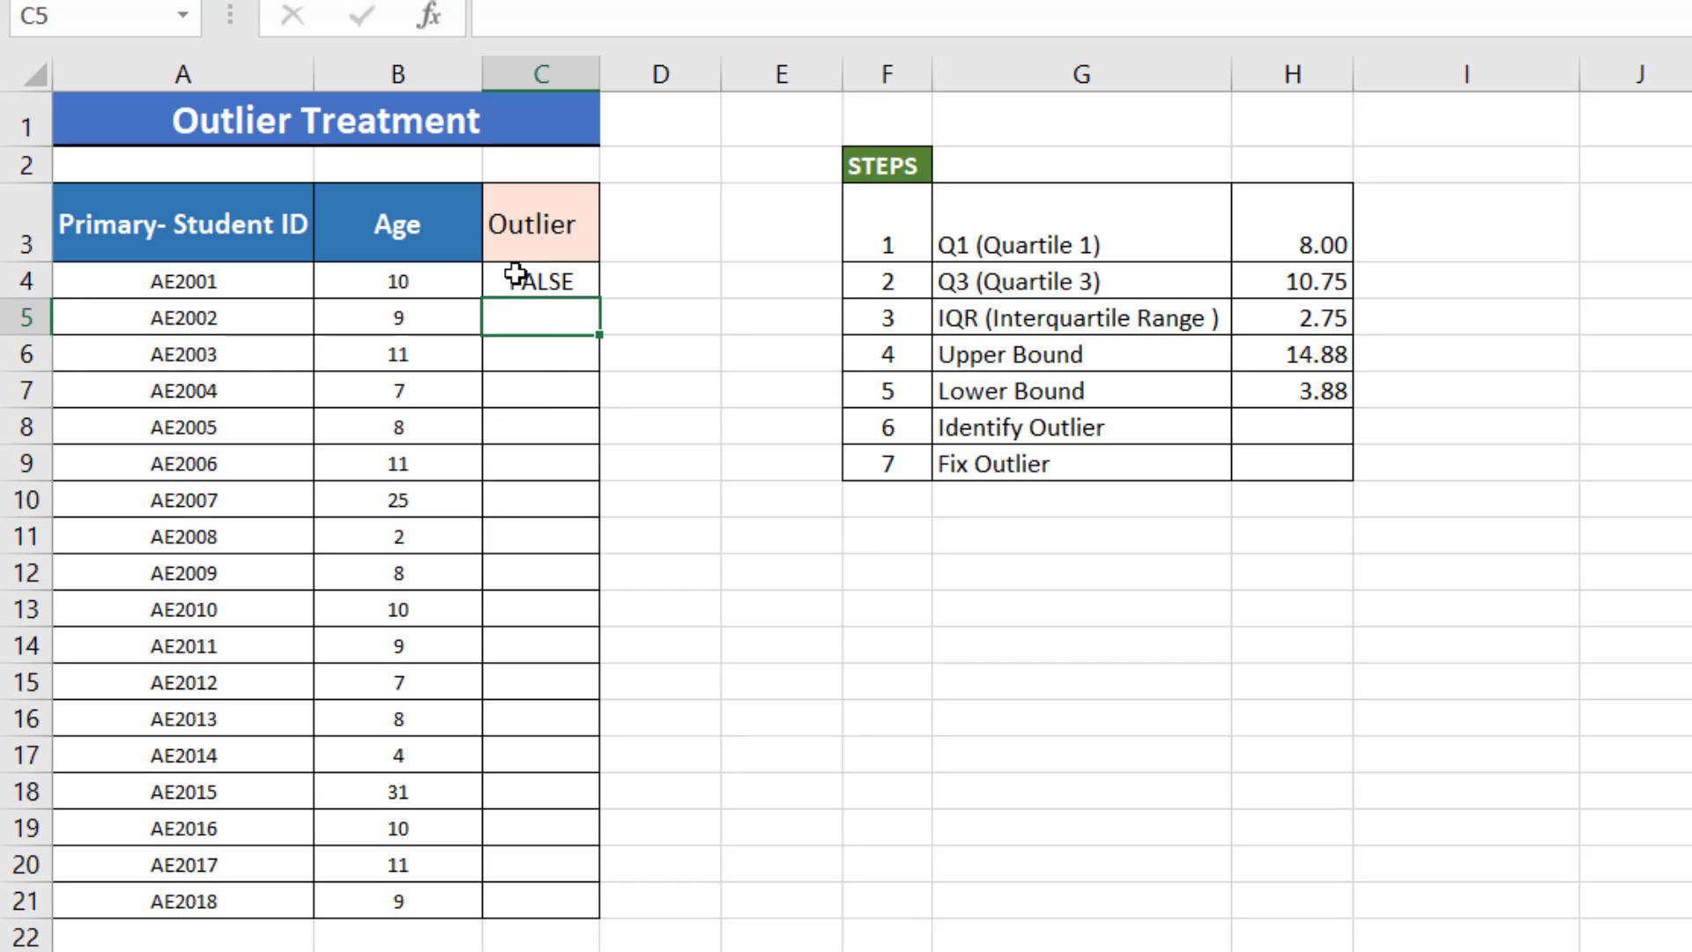
Step: Make the bound references in the C4 formula absolute so it reads =OR(B4>$H$6,B4<$H$7)
left_click(581, 284)
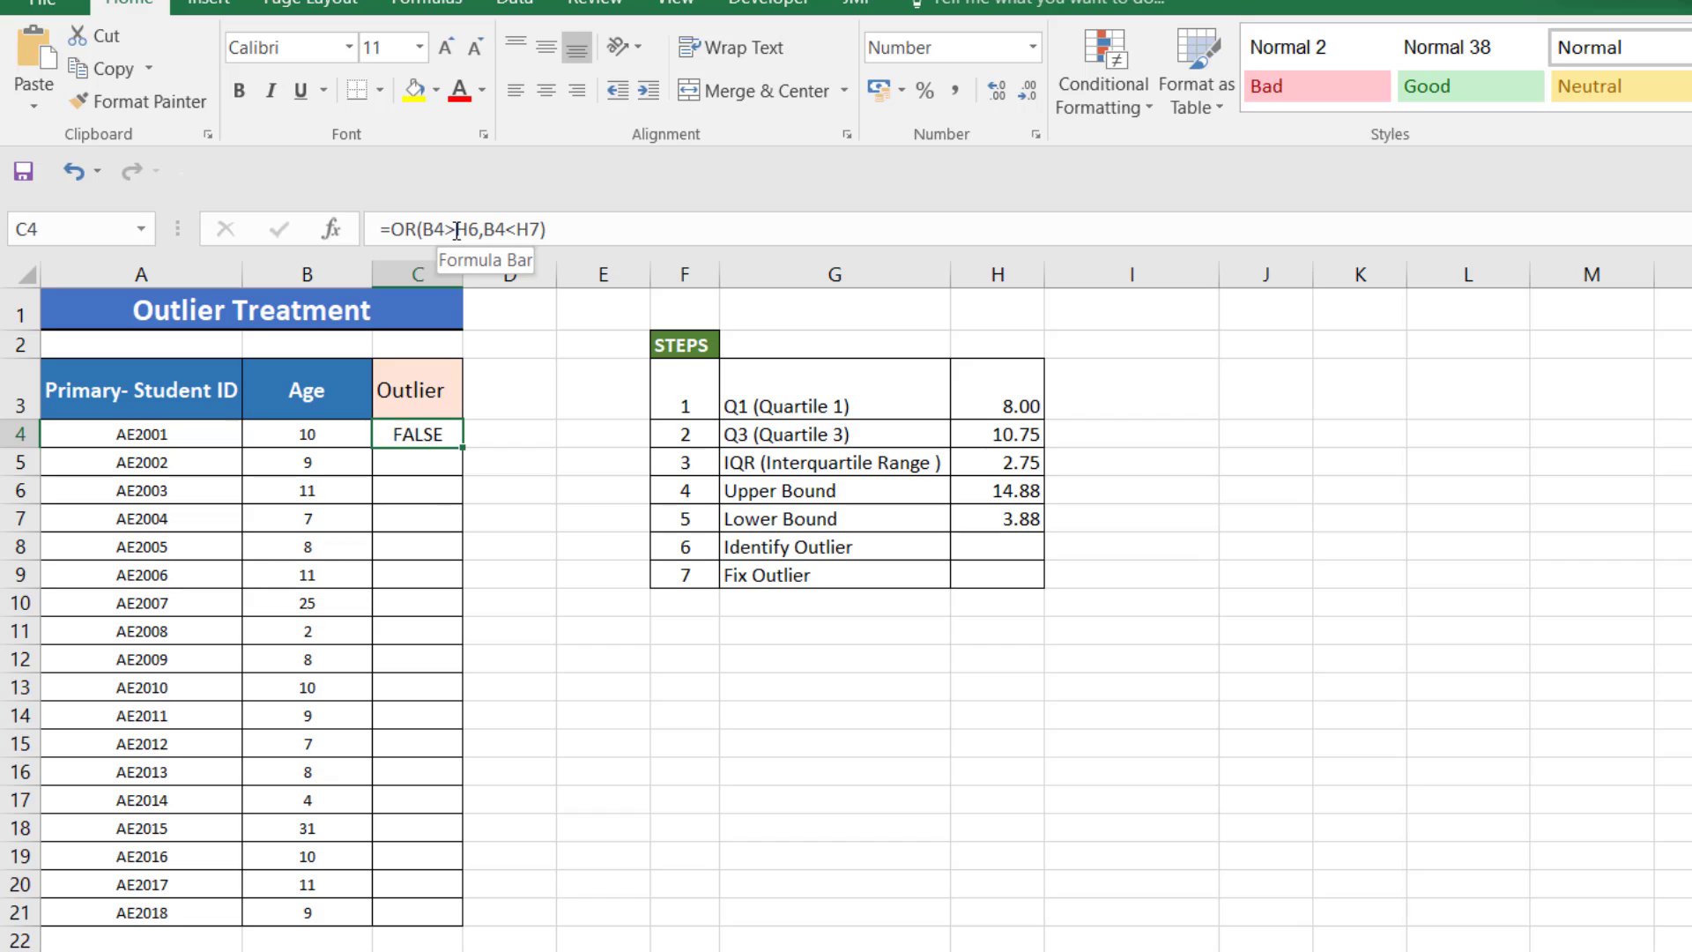
left_click(457, 231)
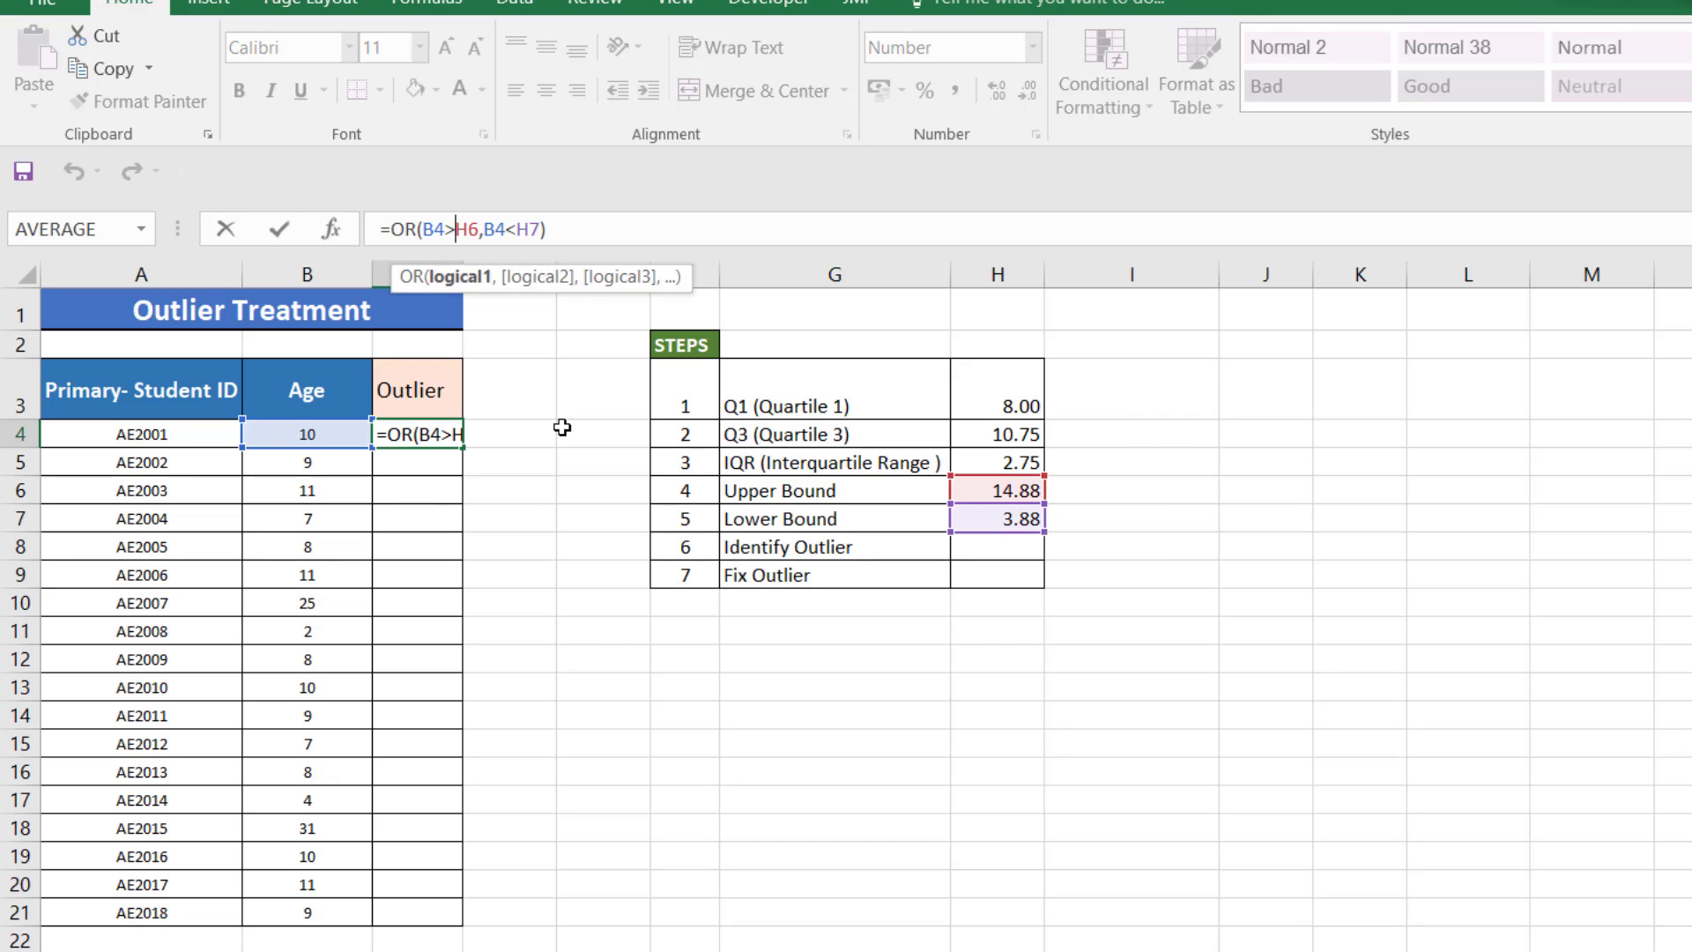
key("F4")
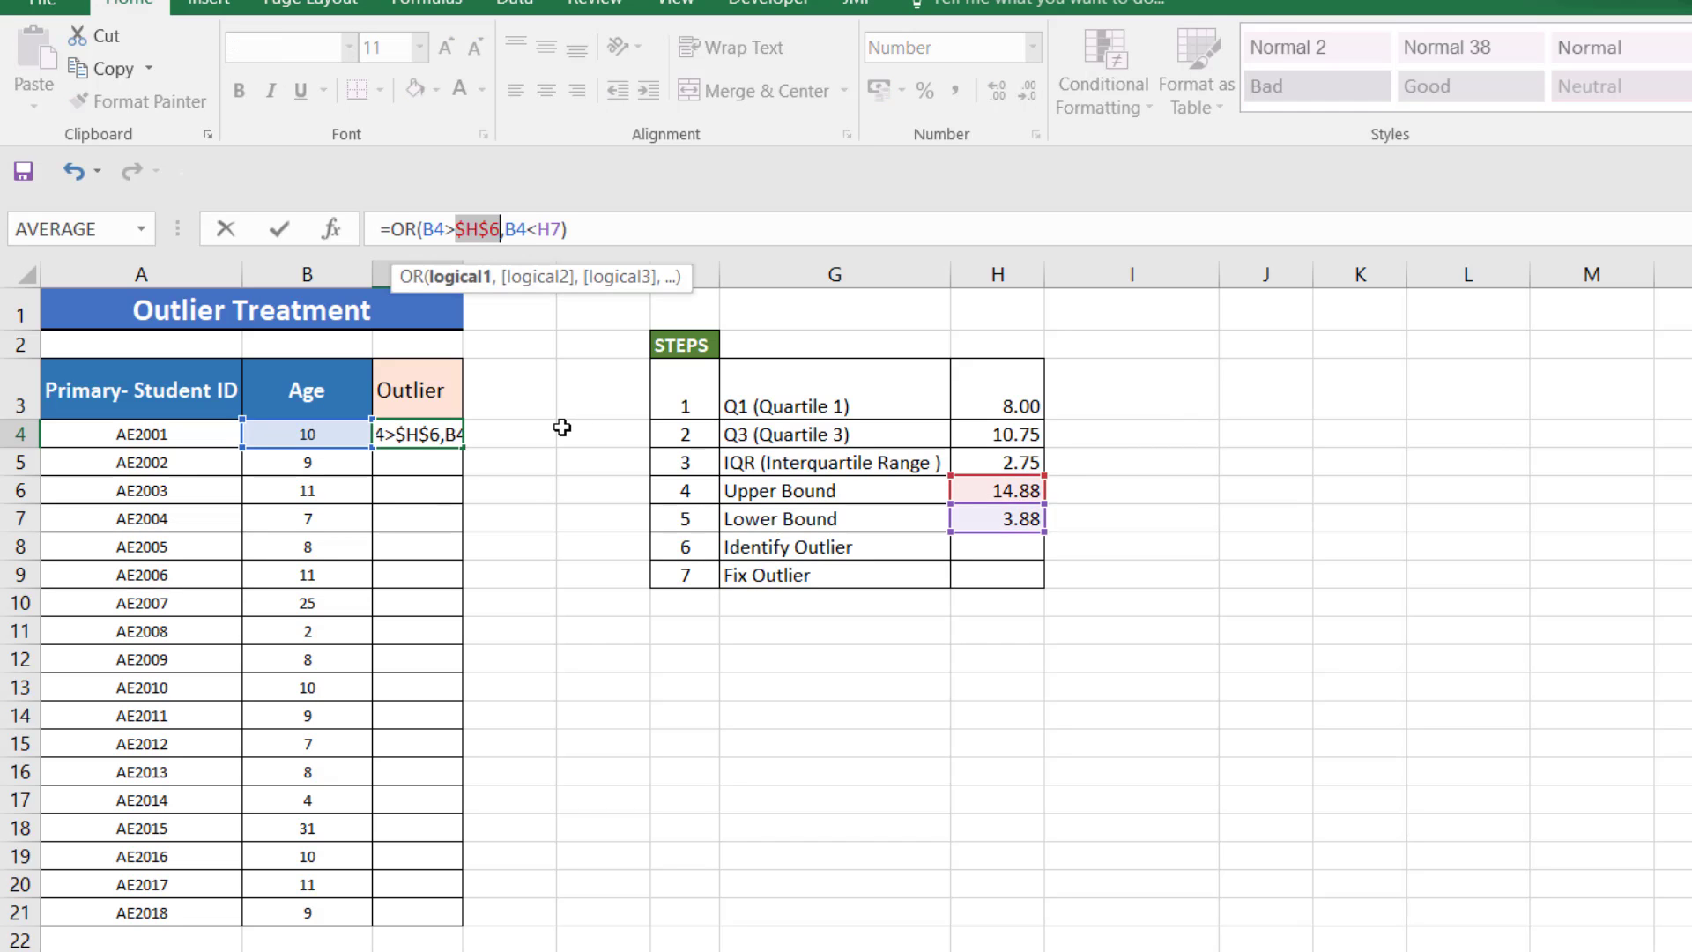
left_click(538, 230)
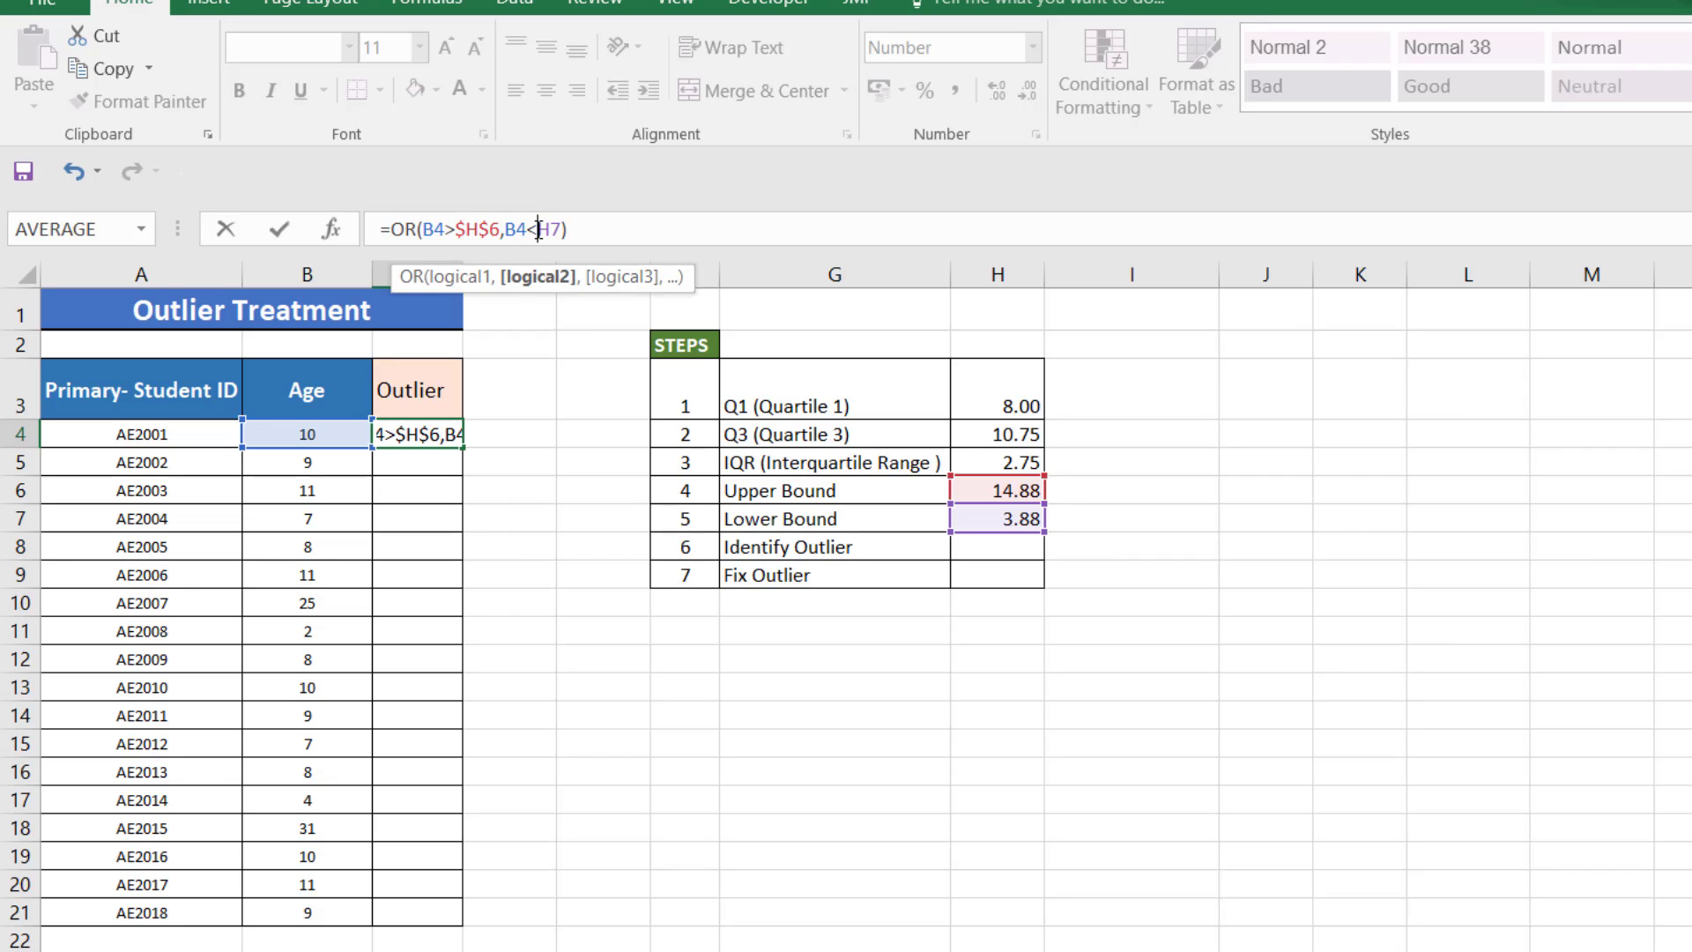
key("F4")
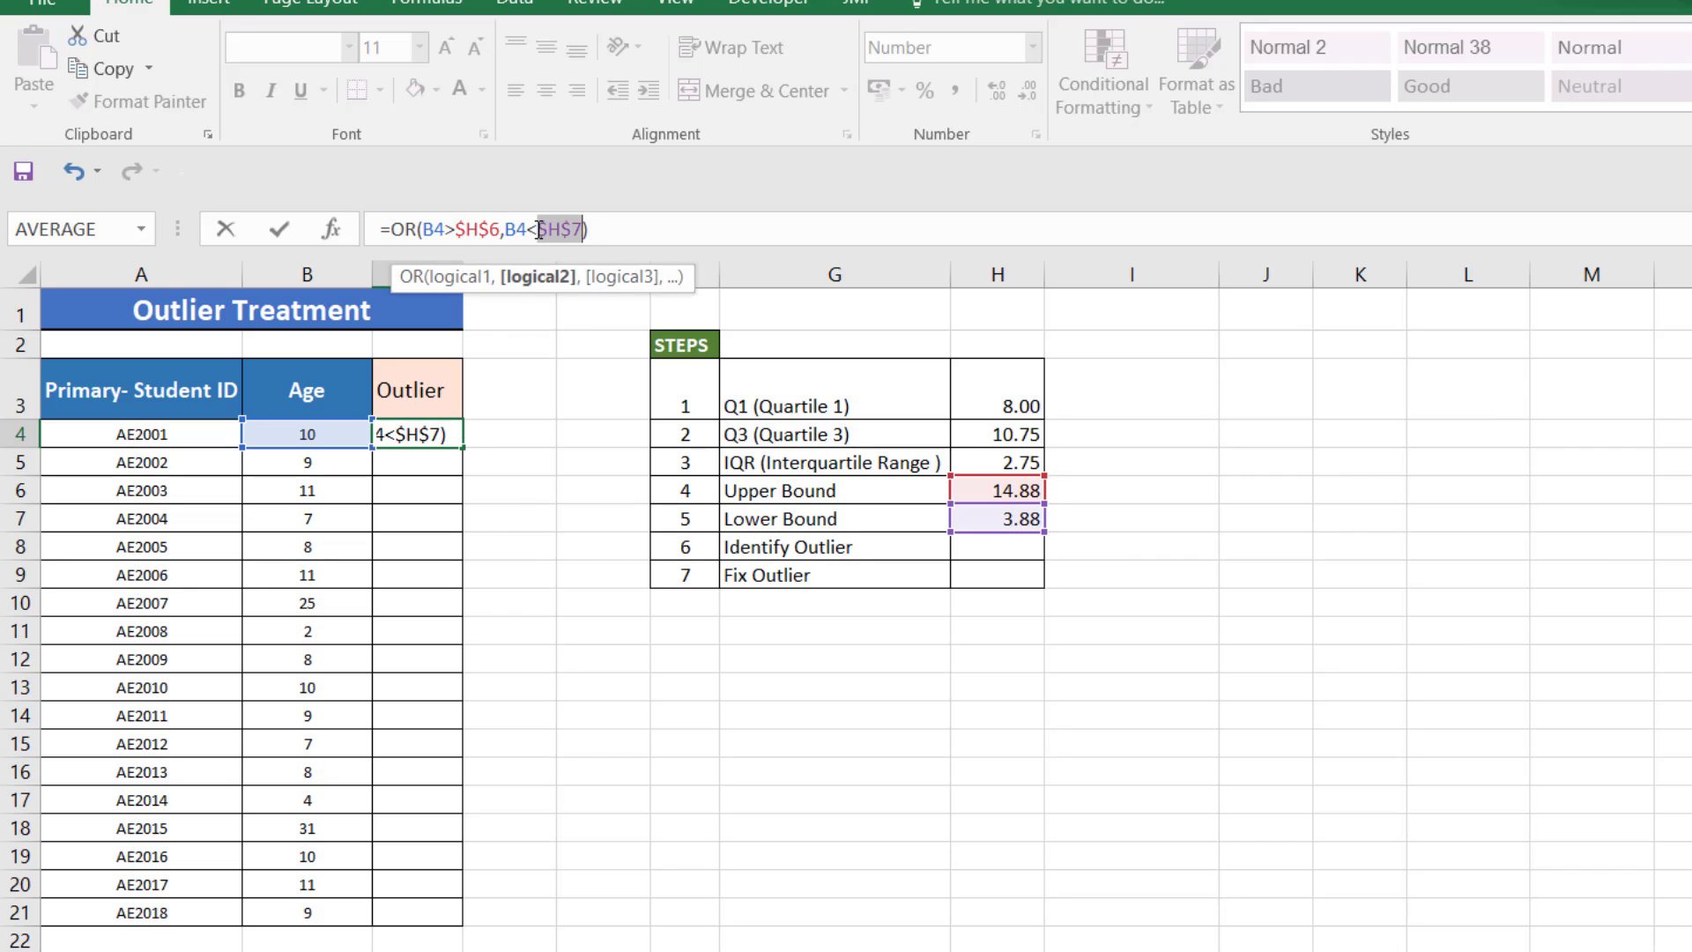
key("Return")
Step: Fill the outlier formula from C4 down through C21 for all students
left_click(445, 439)
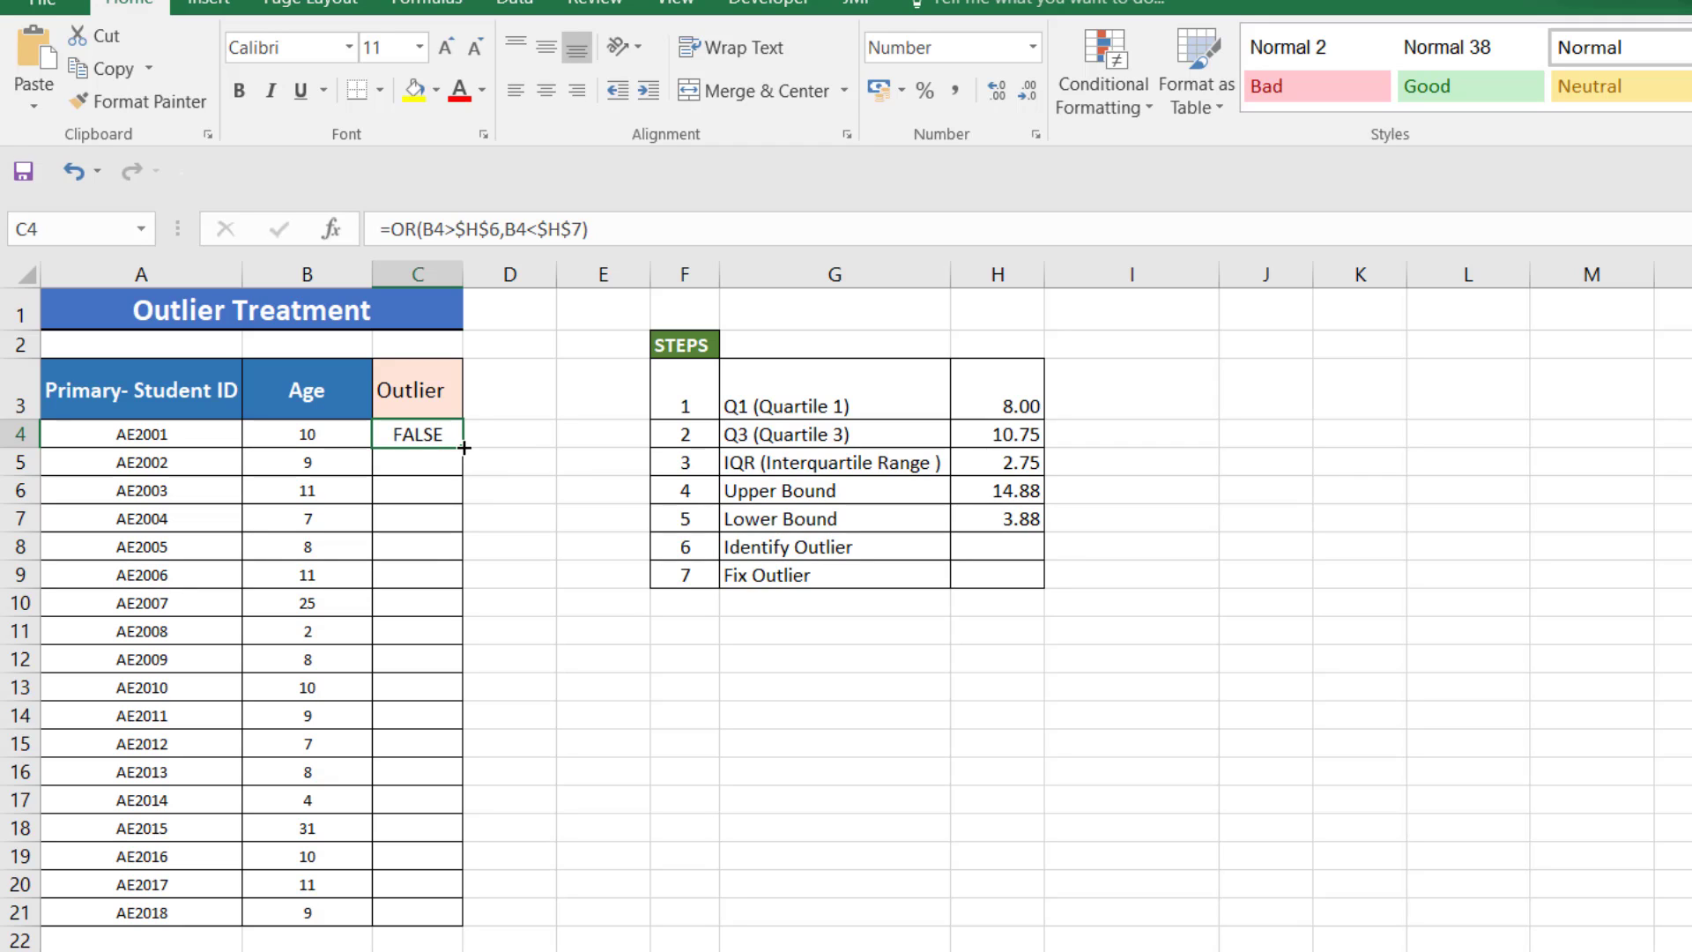
double_click(465, 448)
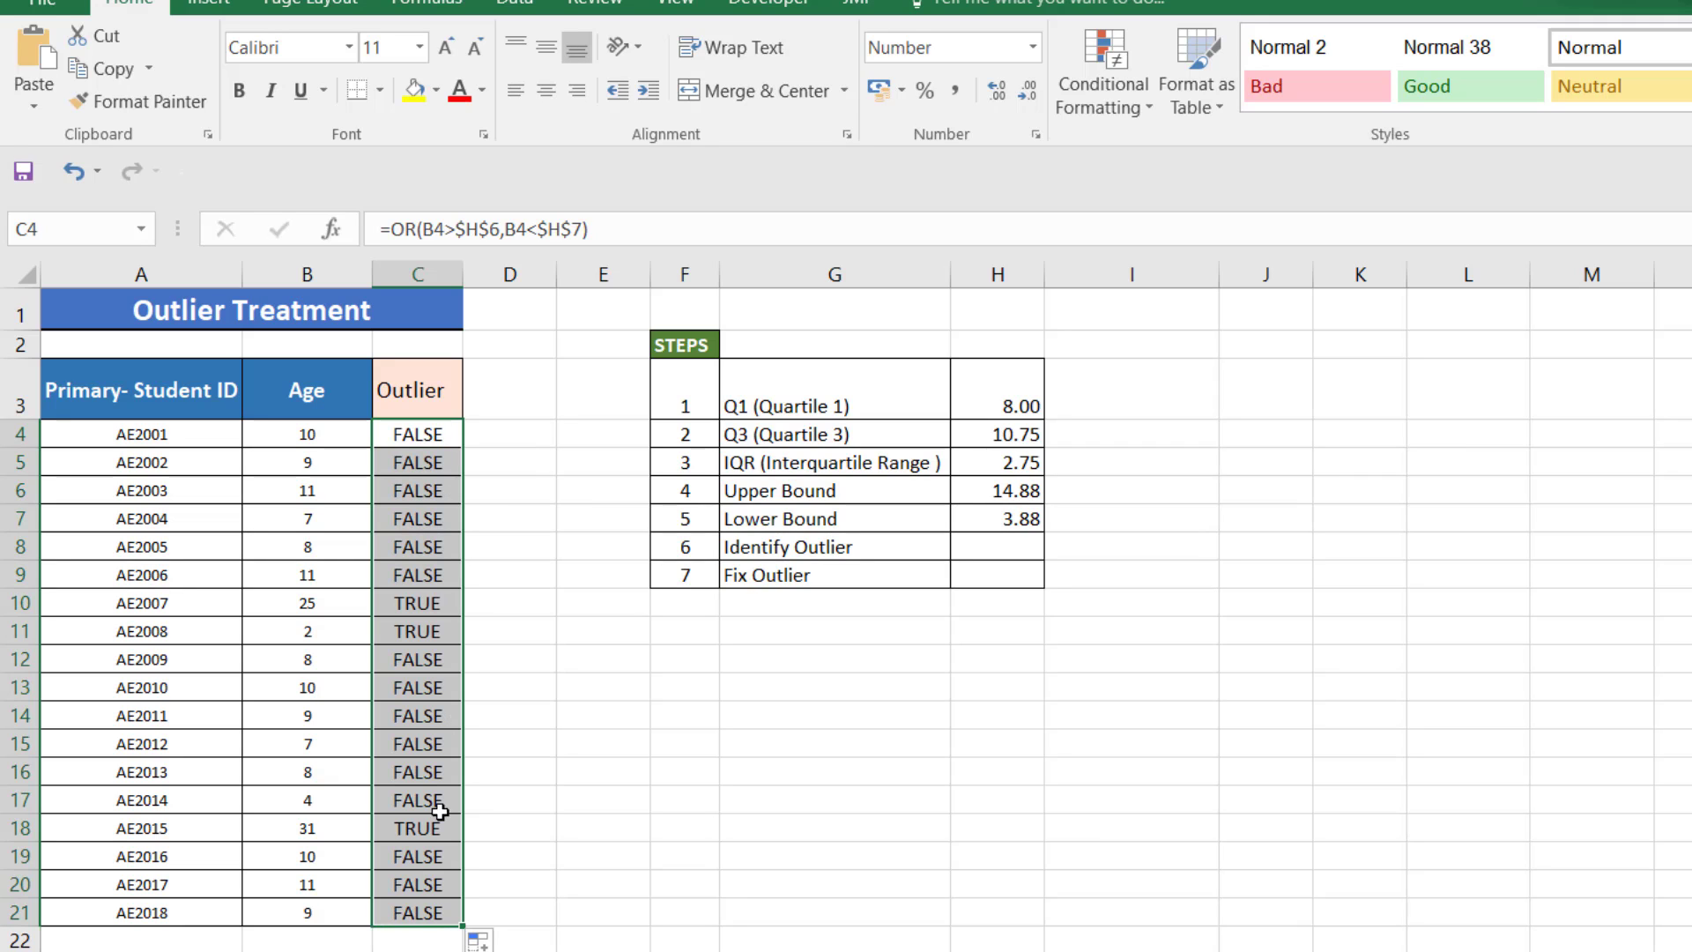
left_click(659, 934)
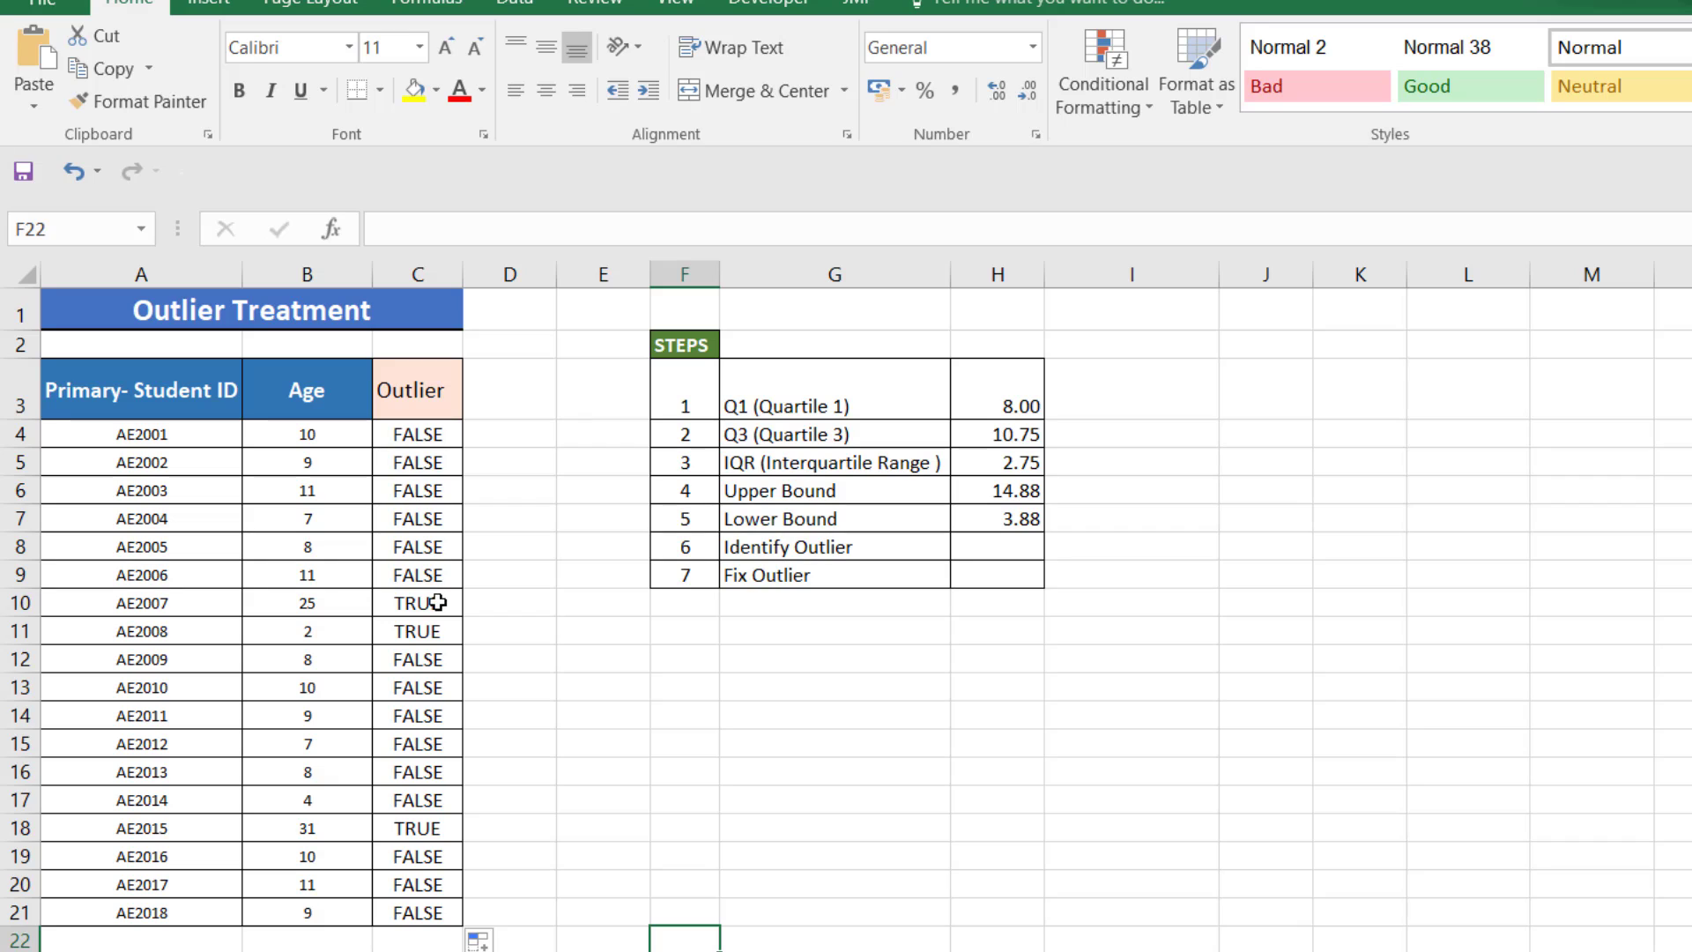
Step: Highlight the ages flagged as outliers in cells B10, B18 and B11 with a yellow fill
left_click(353, 600)
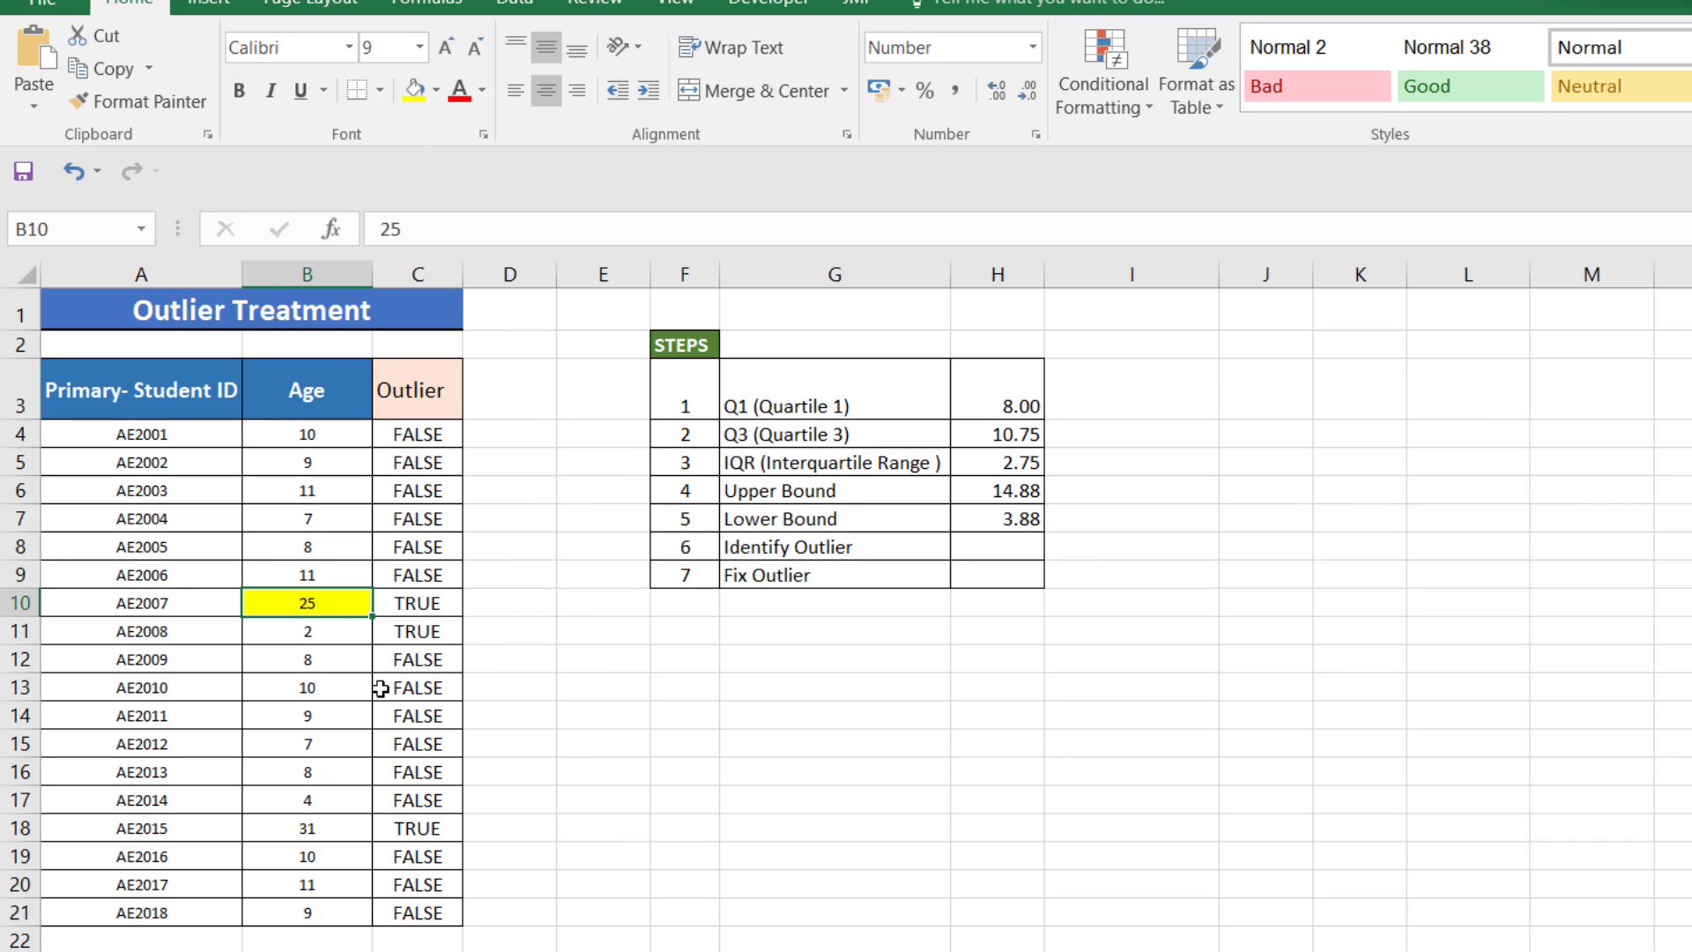
left_click(354, 829)
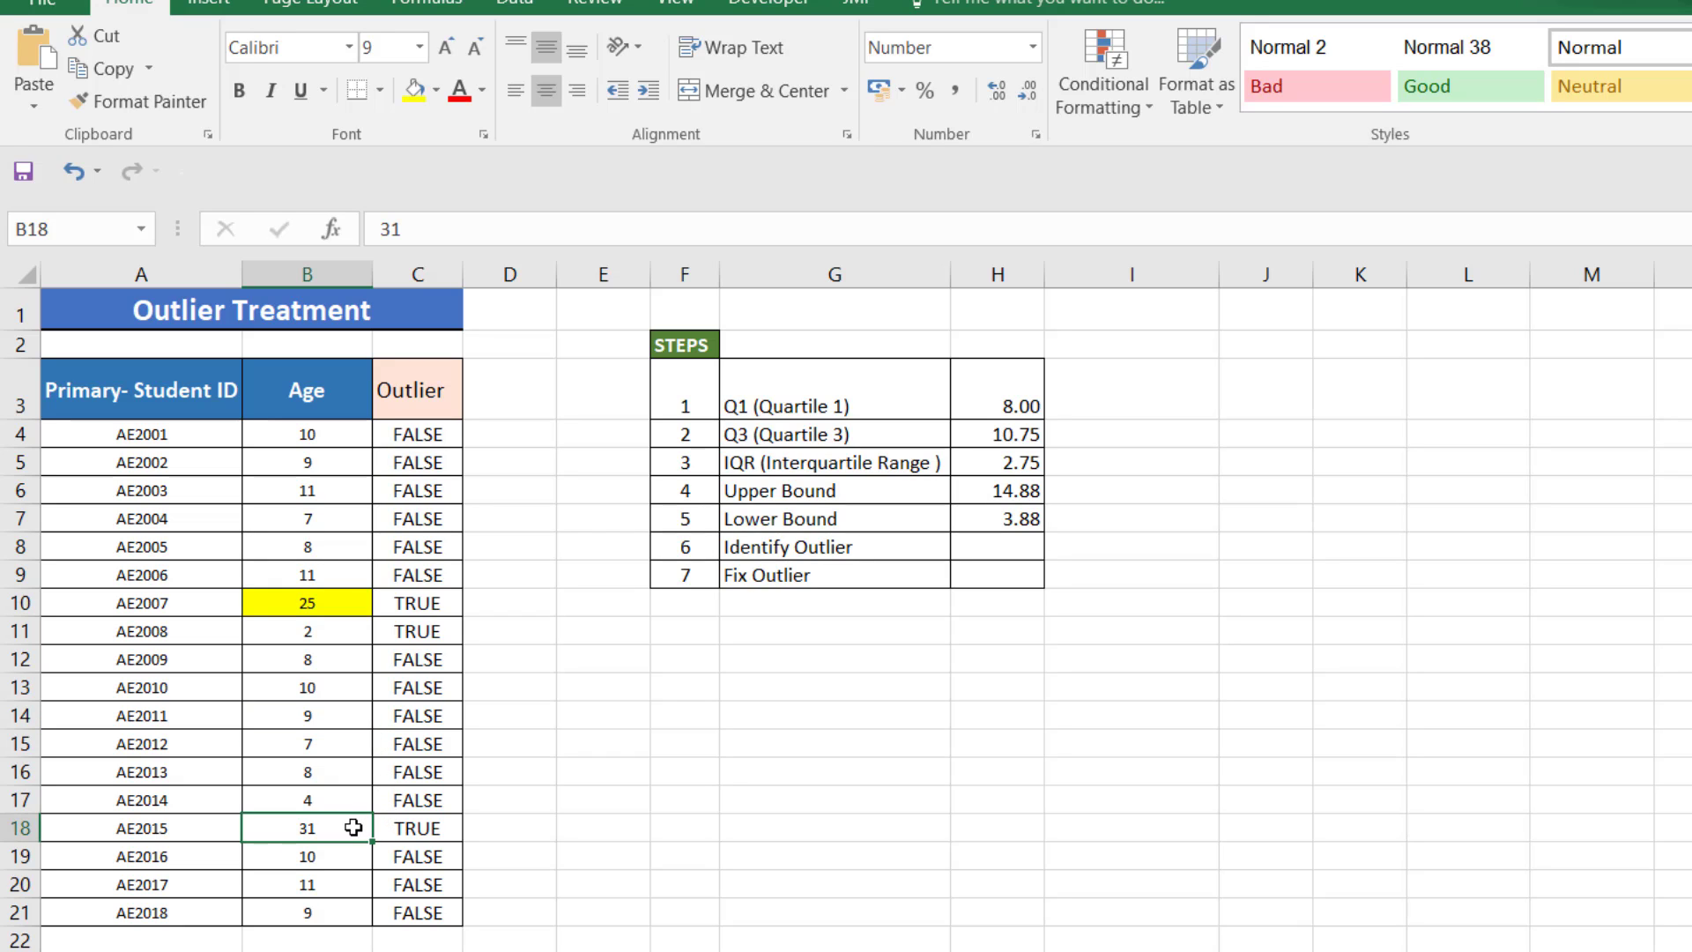
left_click(415, 90)
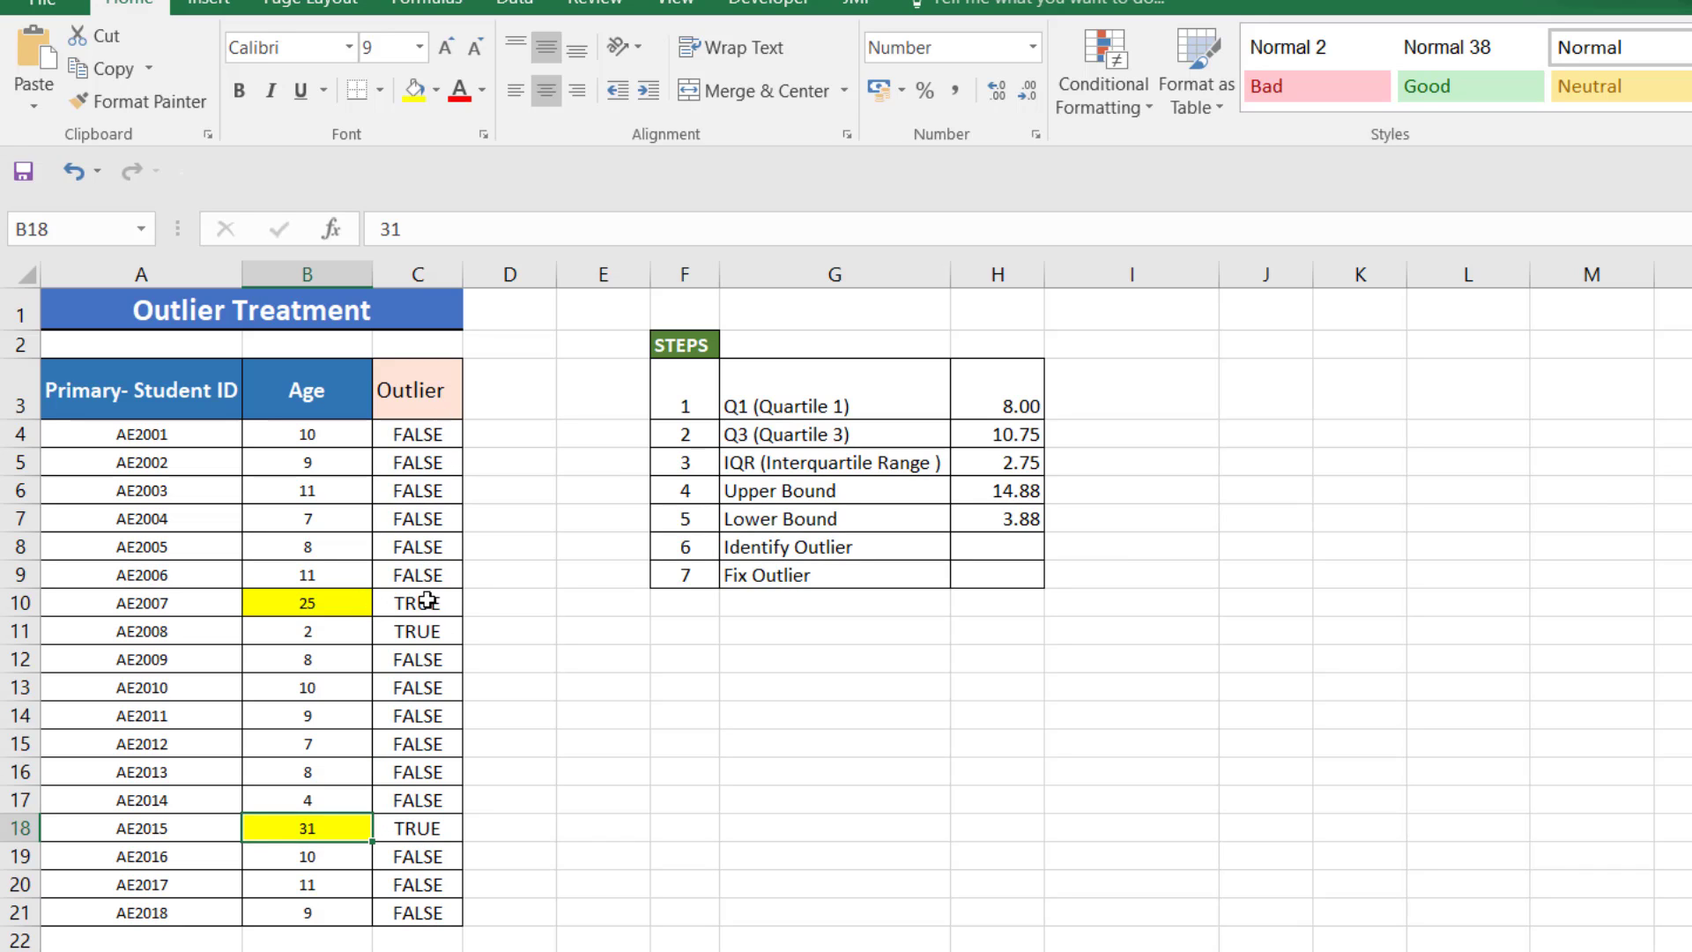
left_click(331, 630)
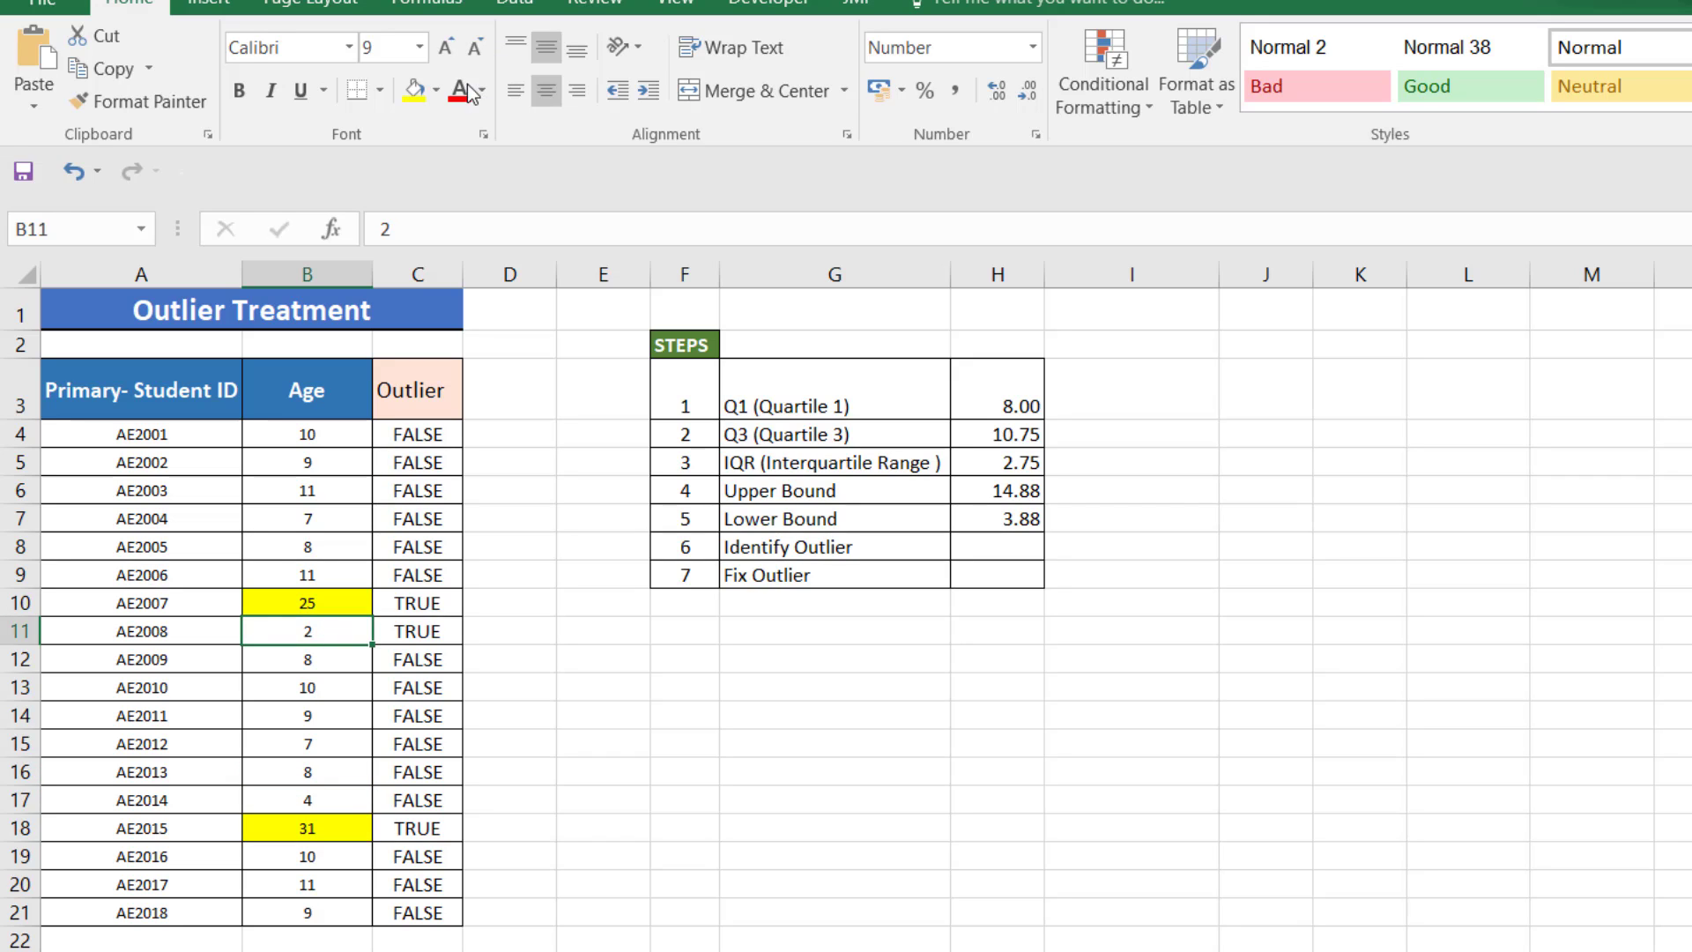
left_click(413, 89)
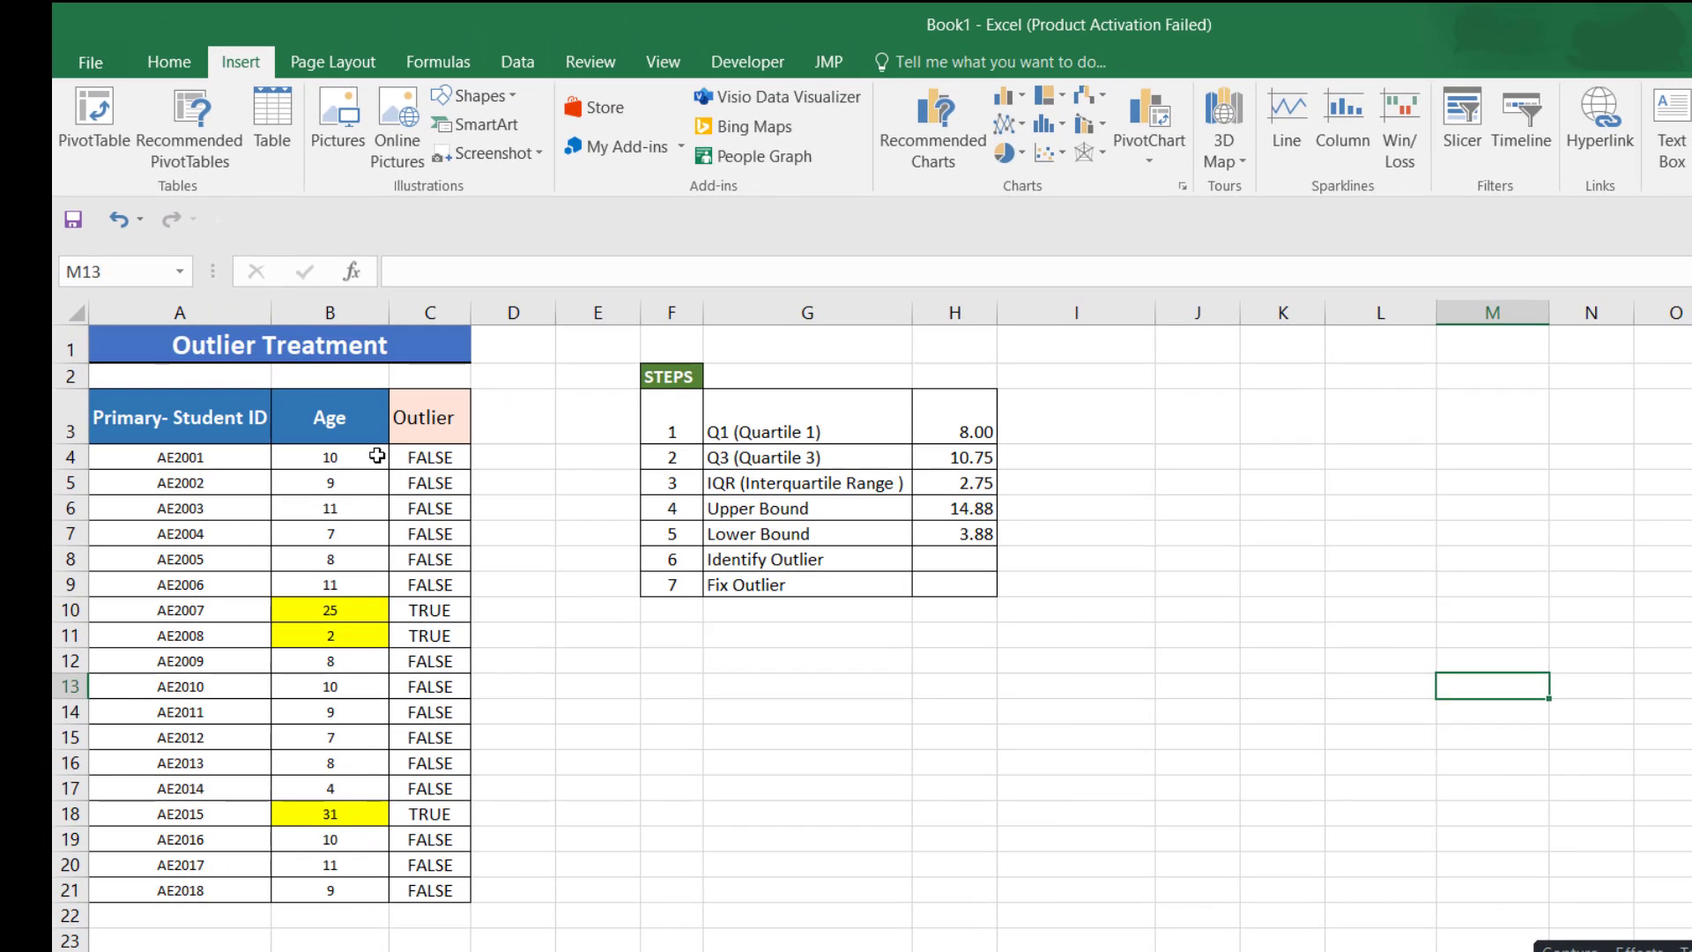
Step: Insert a markers-only scatter chart of the ages in B4:B21
left_click_drag(431, 407, 353, 888)
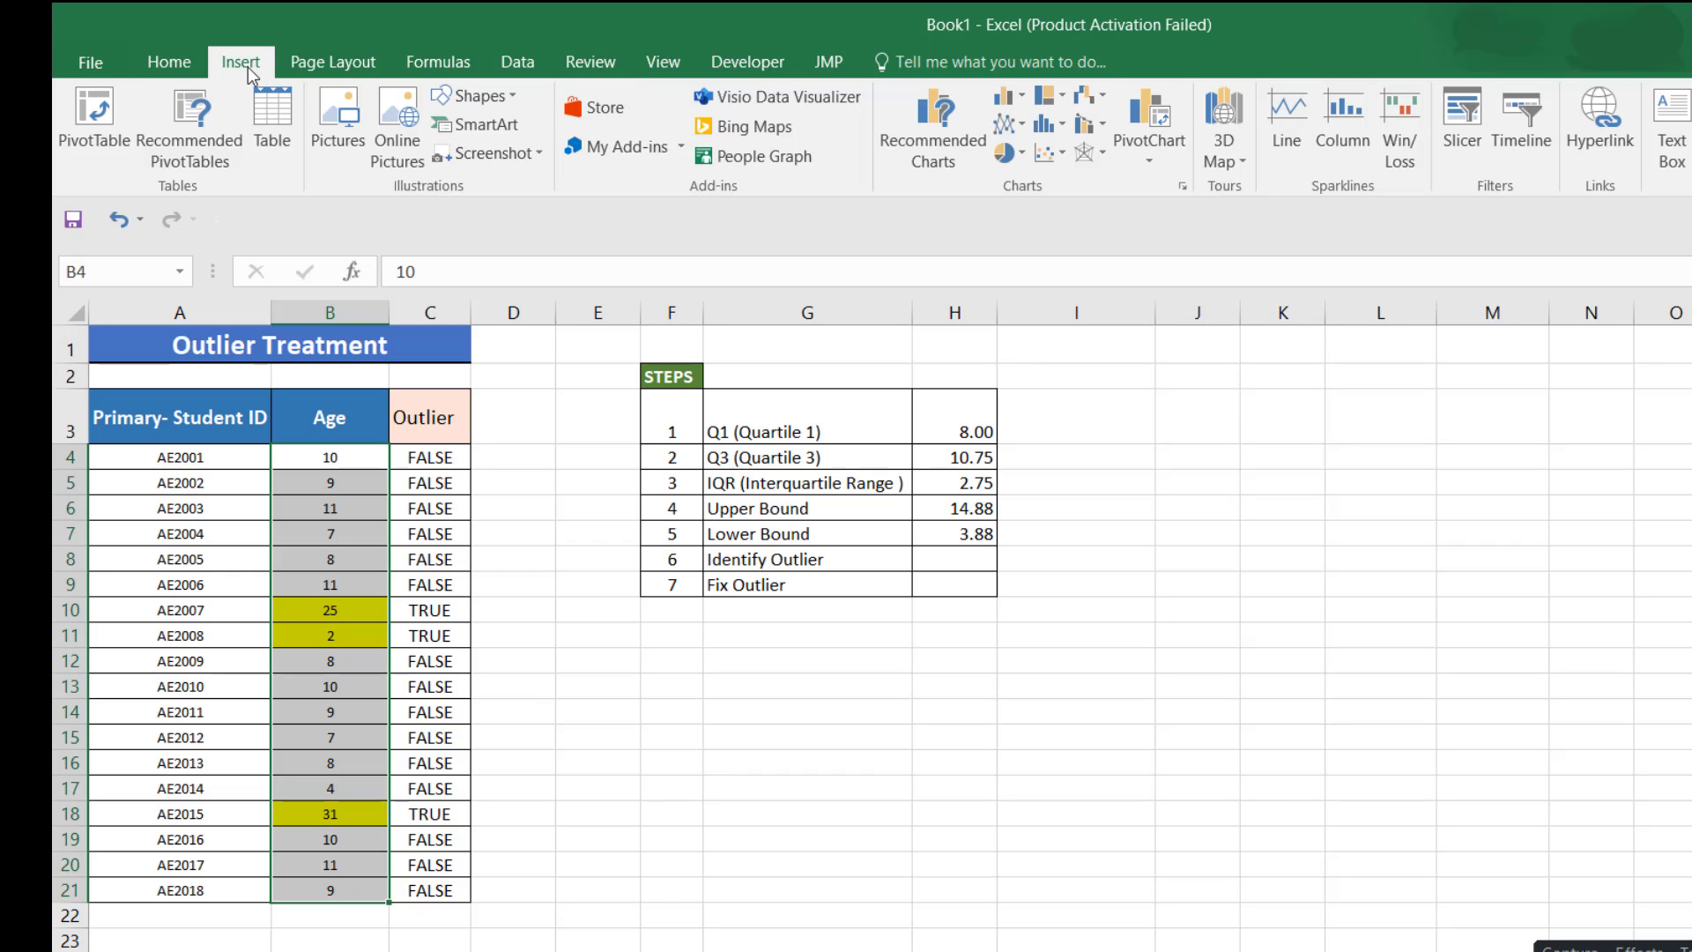
left_click(1049, 152)
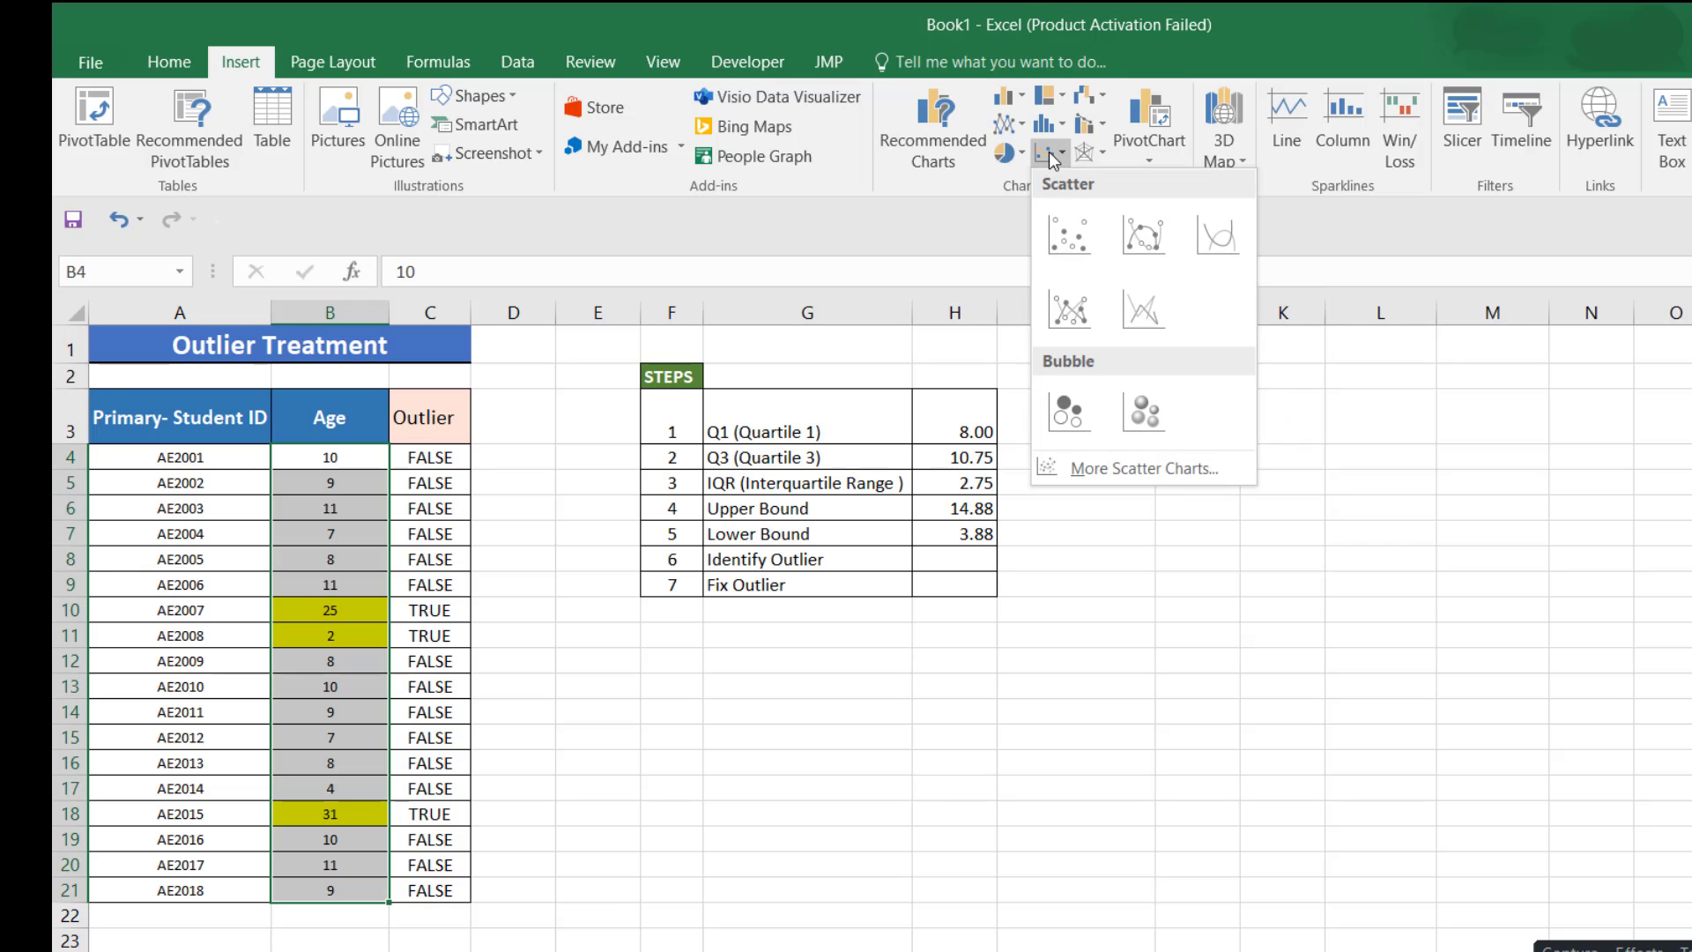
left_click(1066, 250)
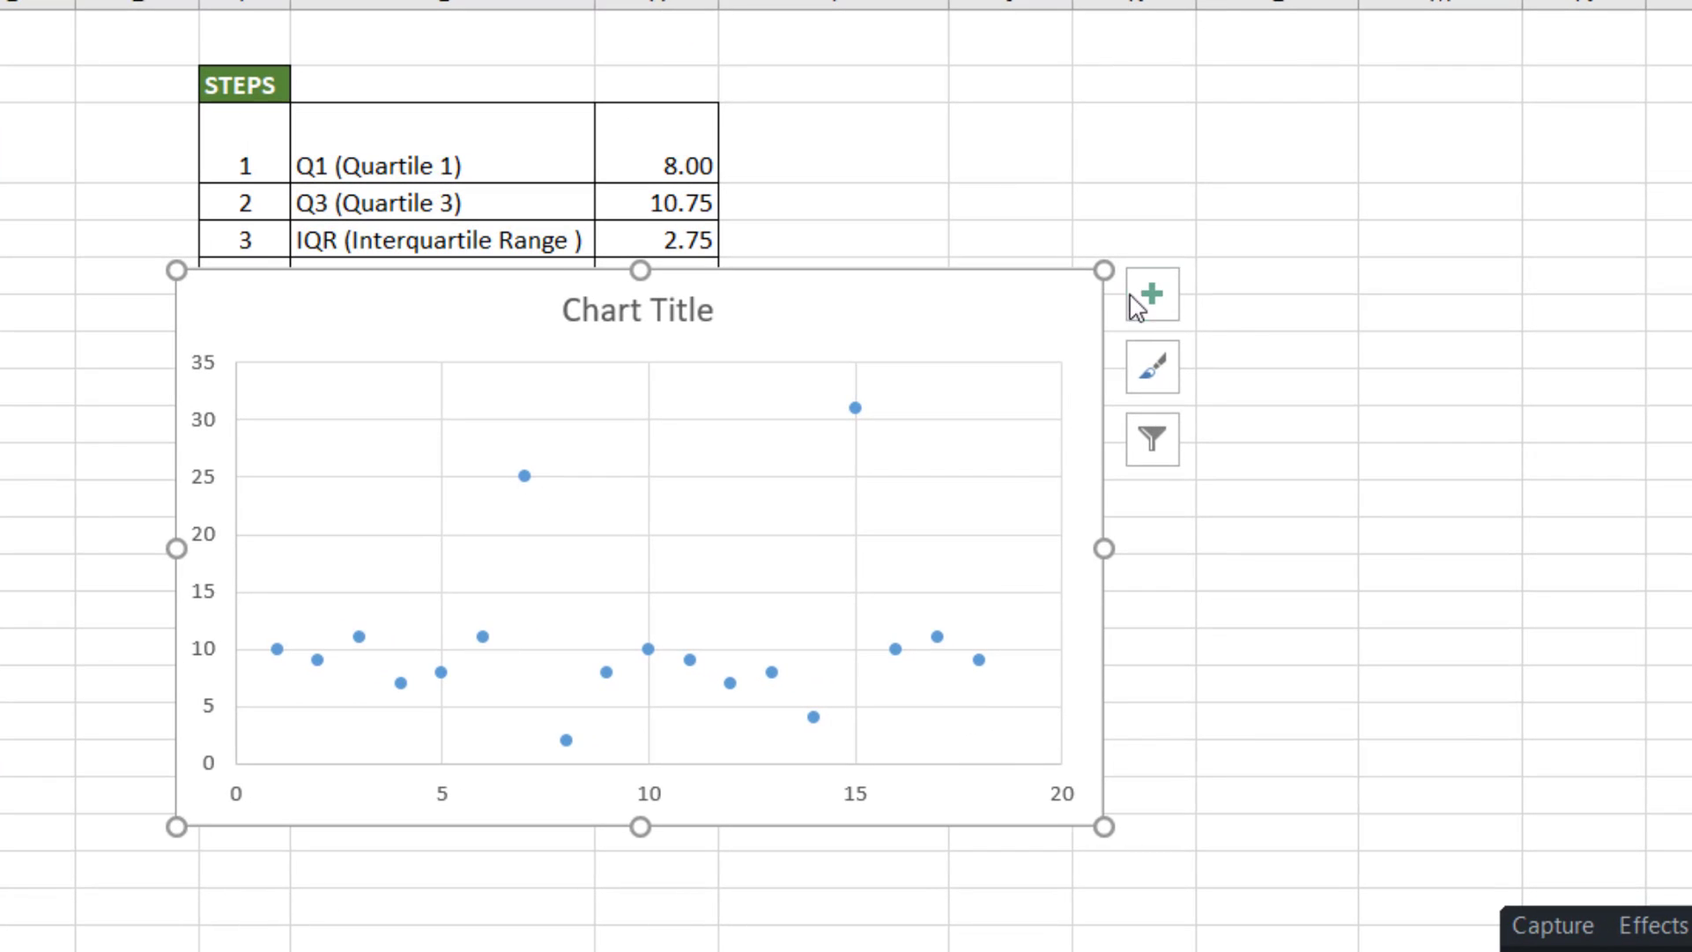
Step: Add a trendline and data labels to the age scatter chart
left_click(1146, 290)
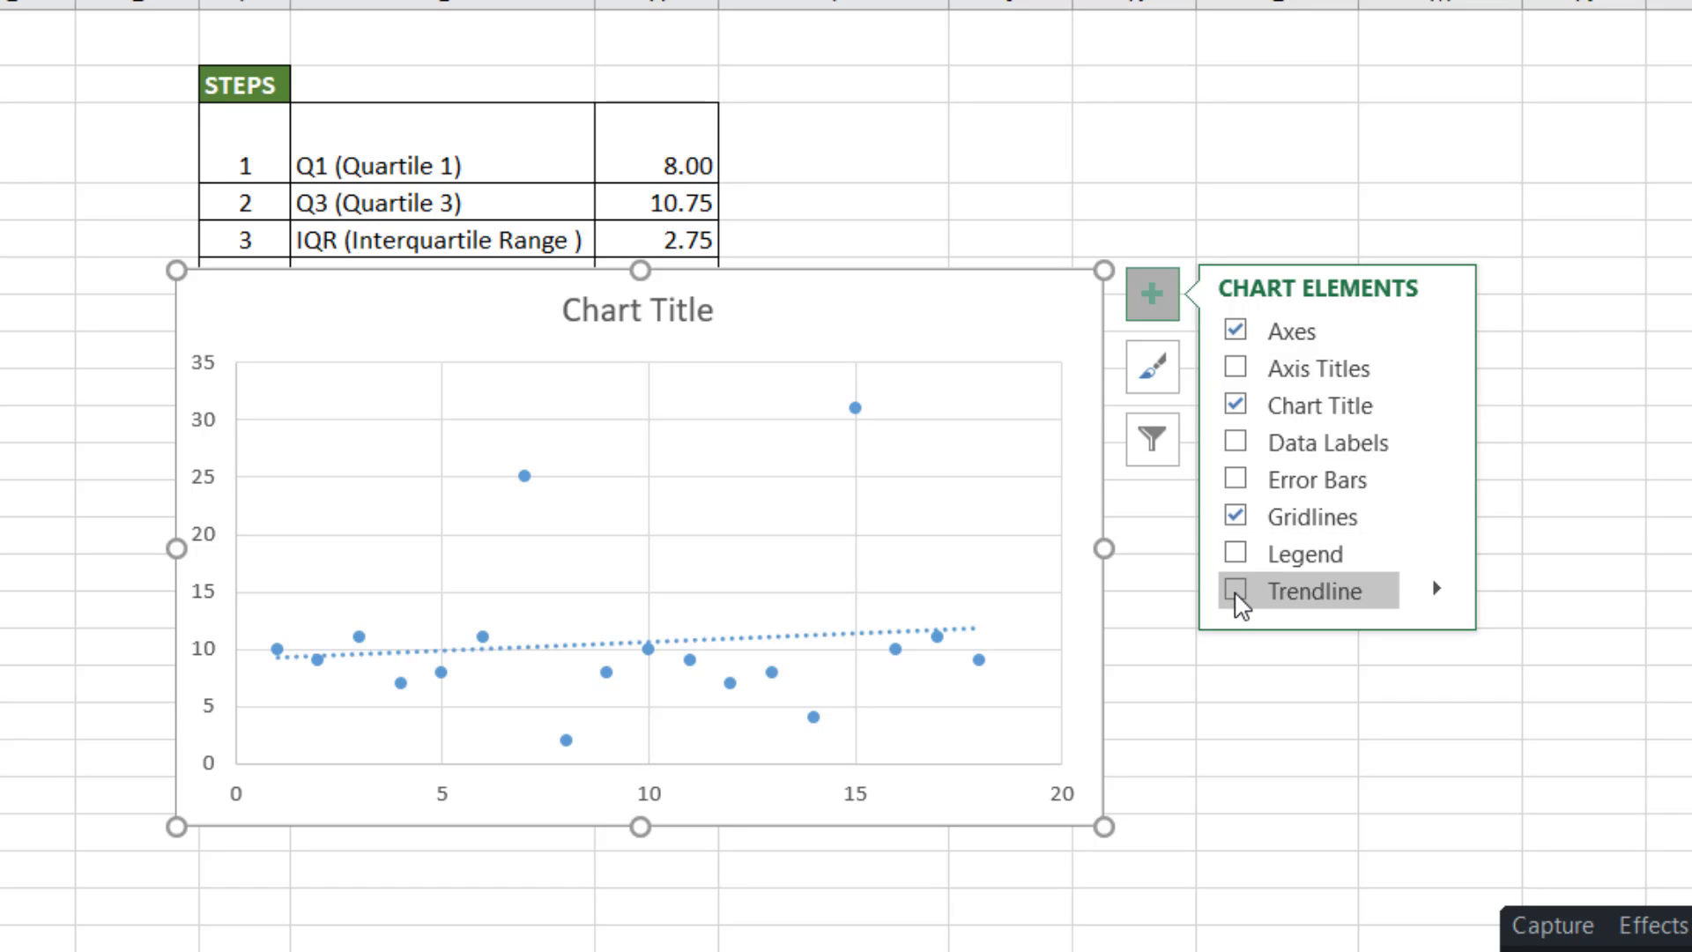
left_click(1236, 596)
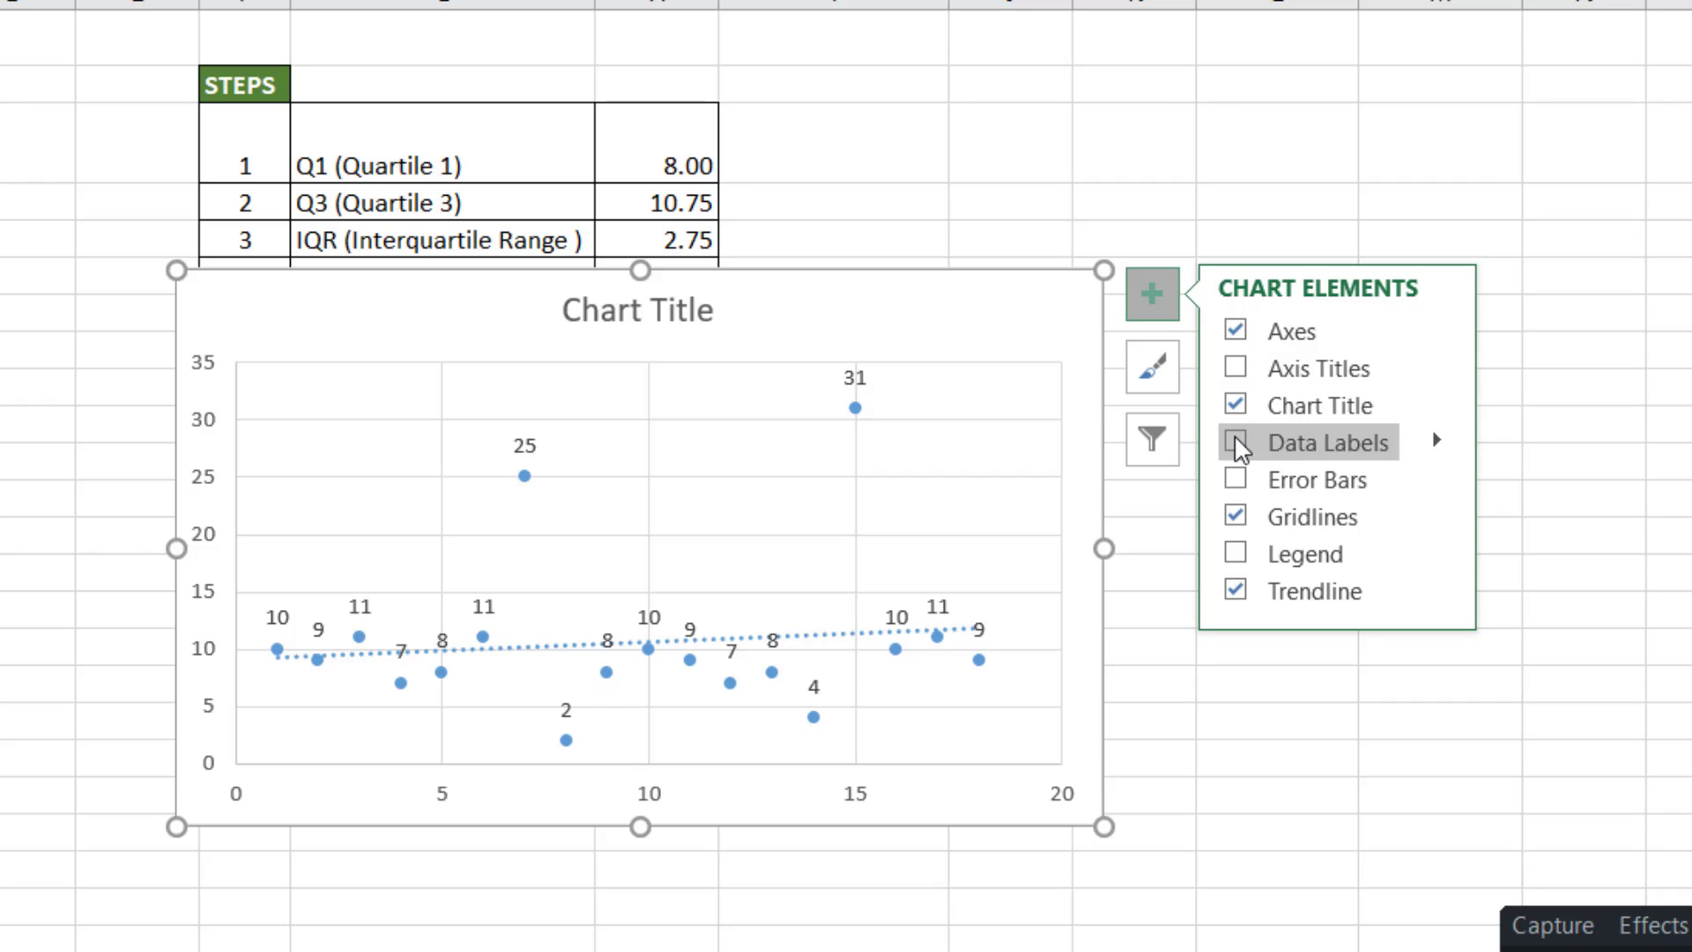
left_click(1236, 442)
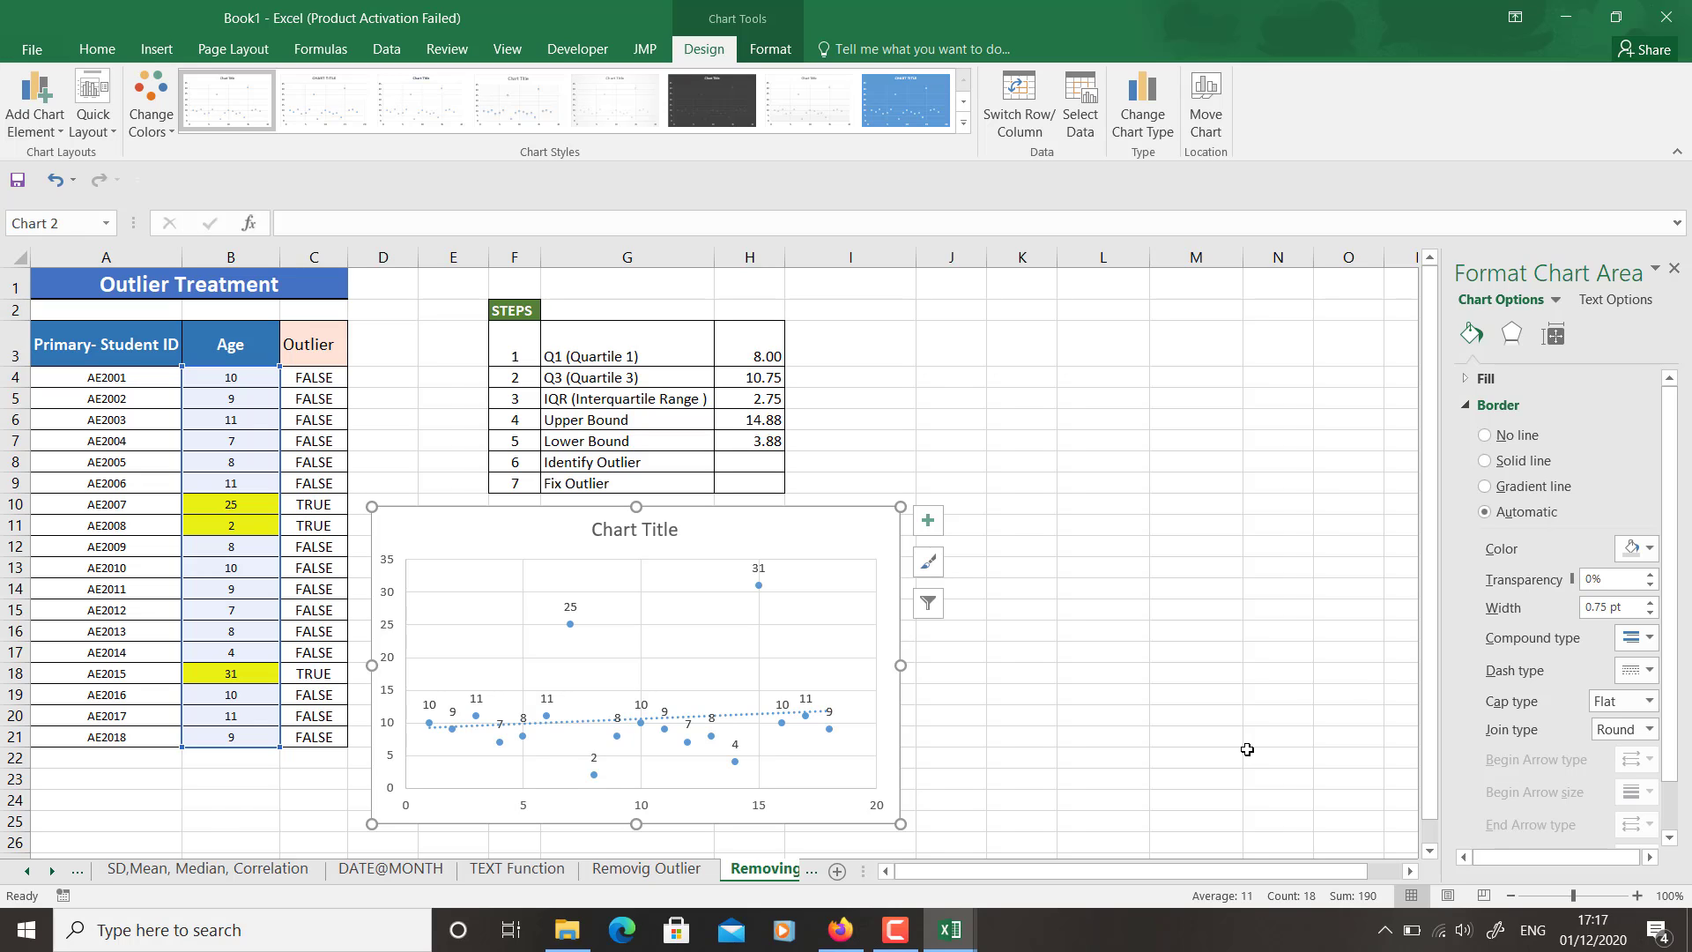
Step: Delete the highlighted outlier ages from cells B10, B11 and B18
left_click(253, 819)
left_click_drag(252, 504, 251, 529)
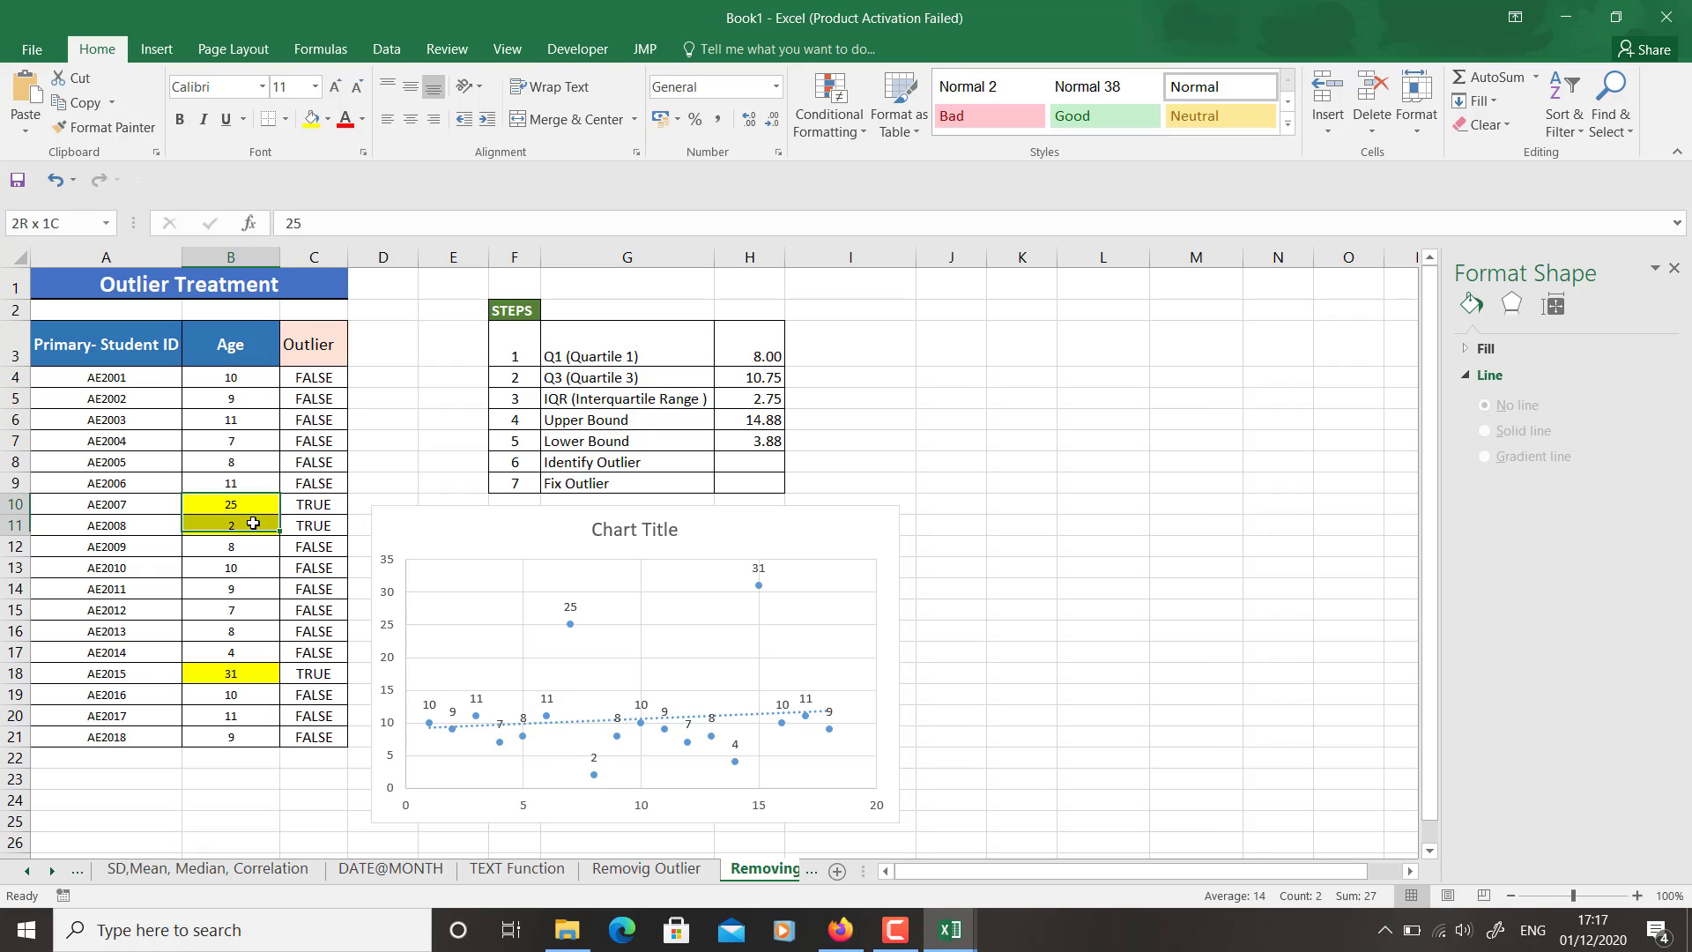
key("Delete")
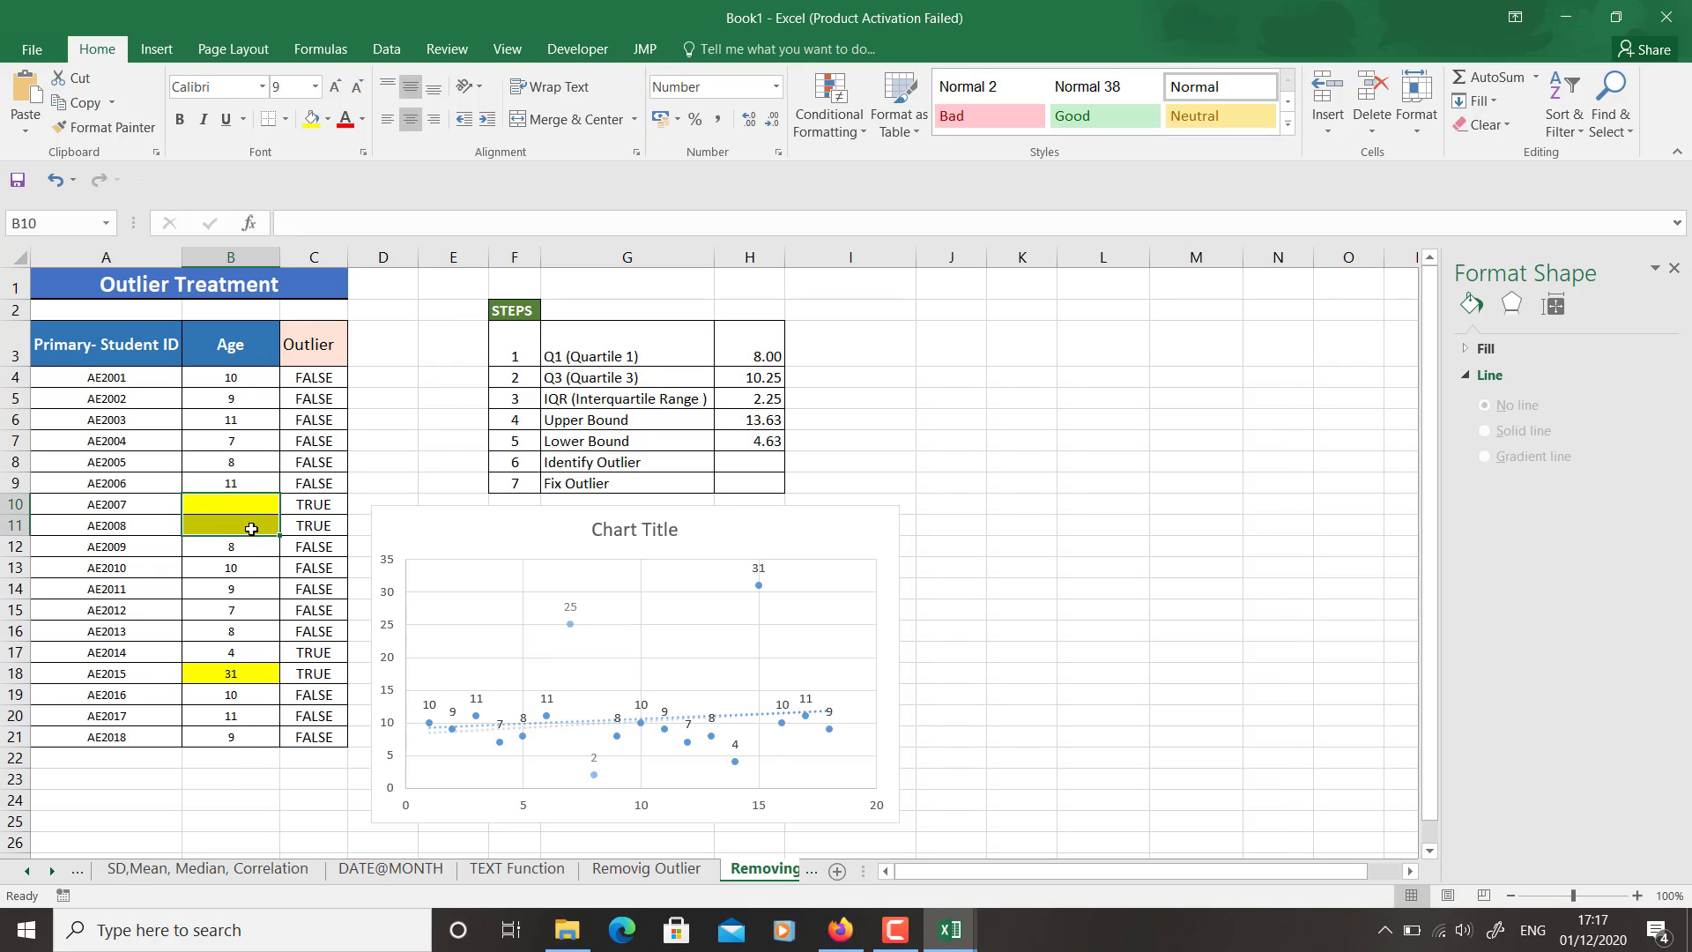
left_click(251, 677)
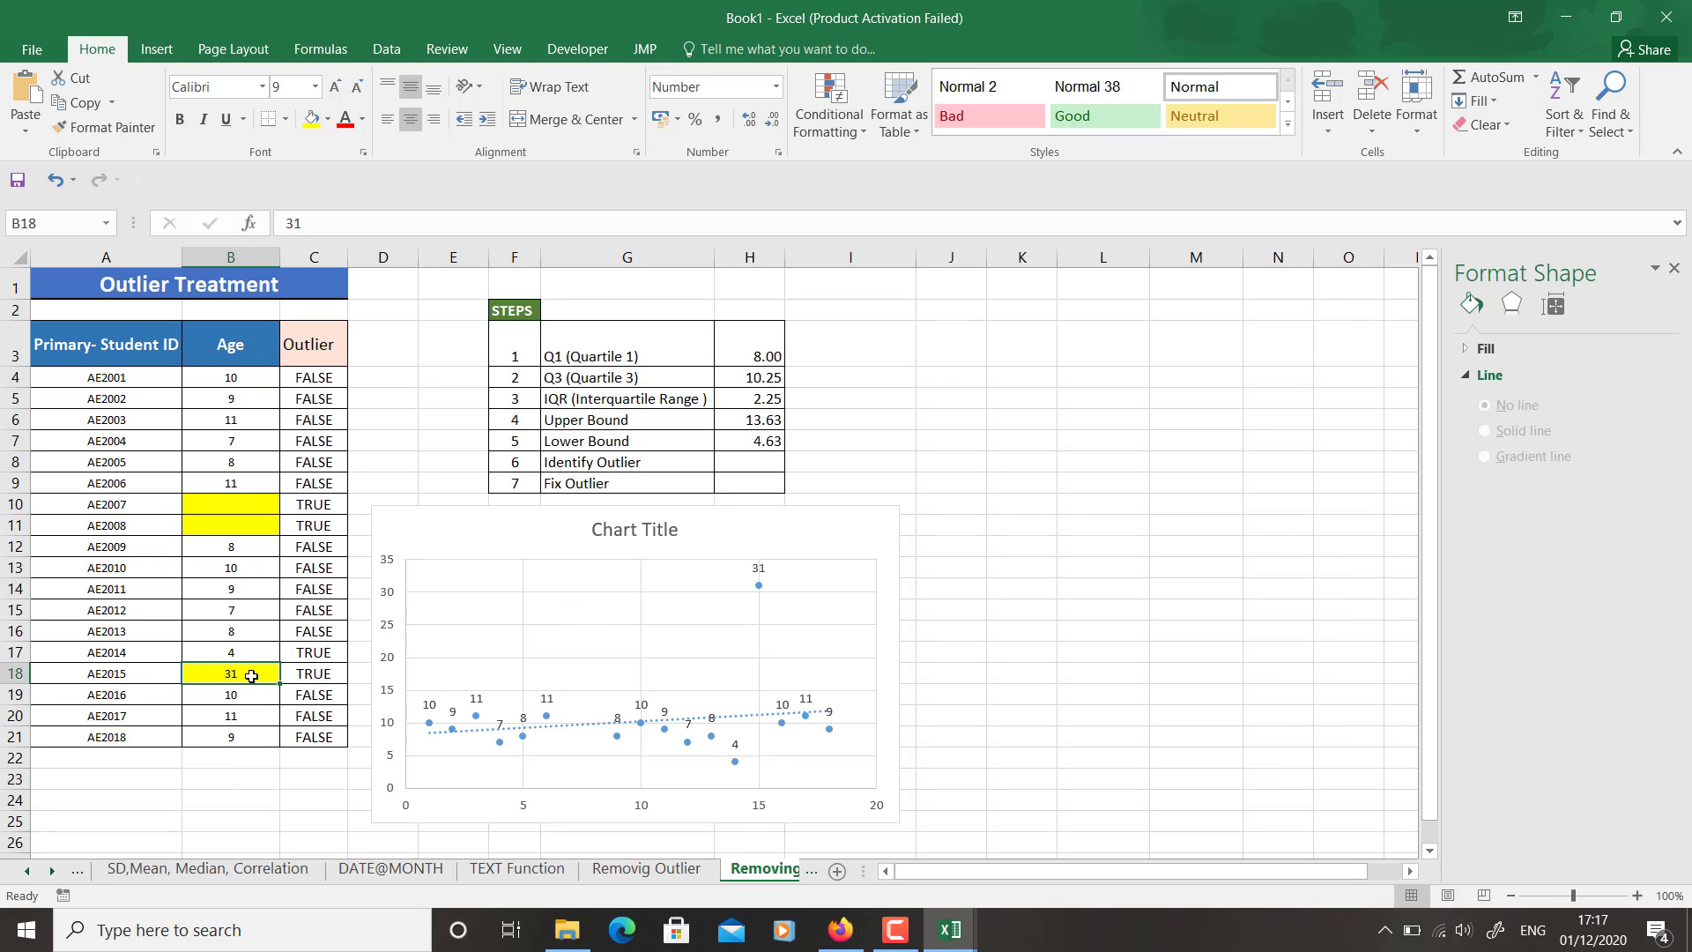
key("Delete")
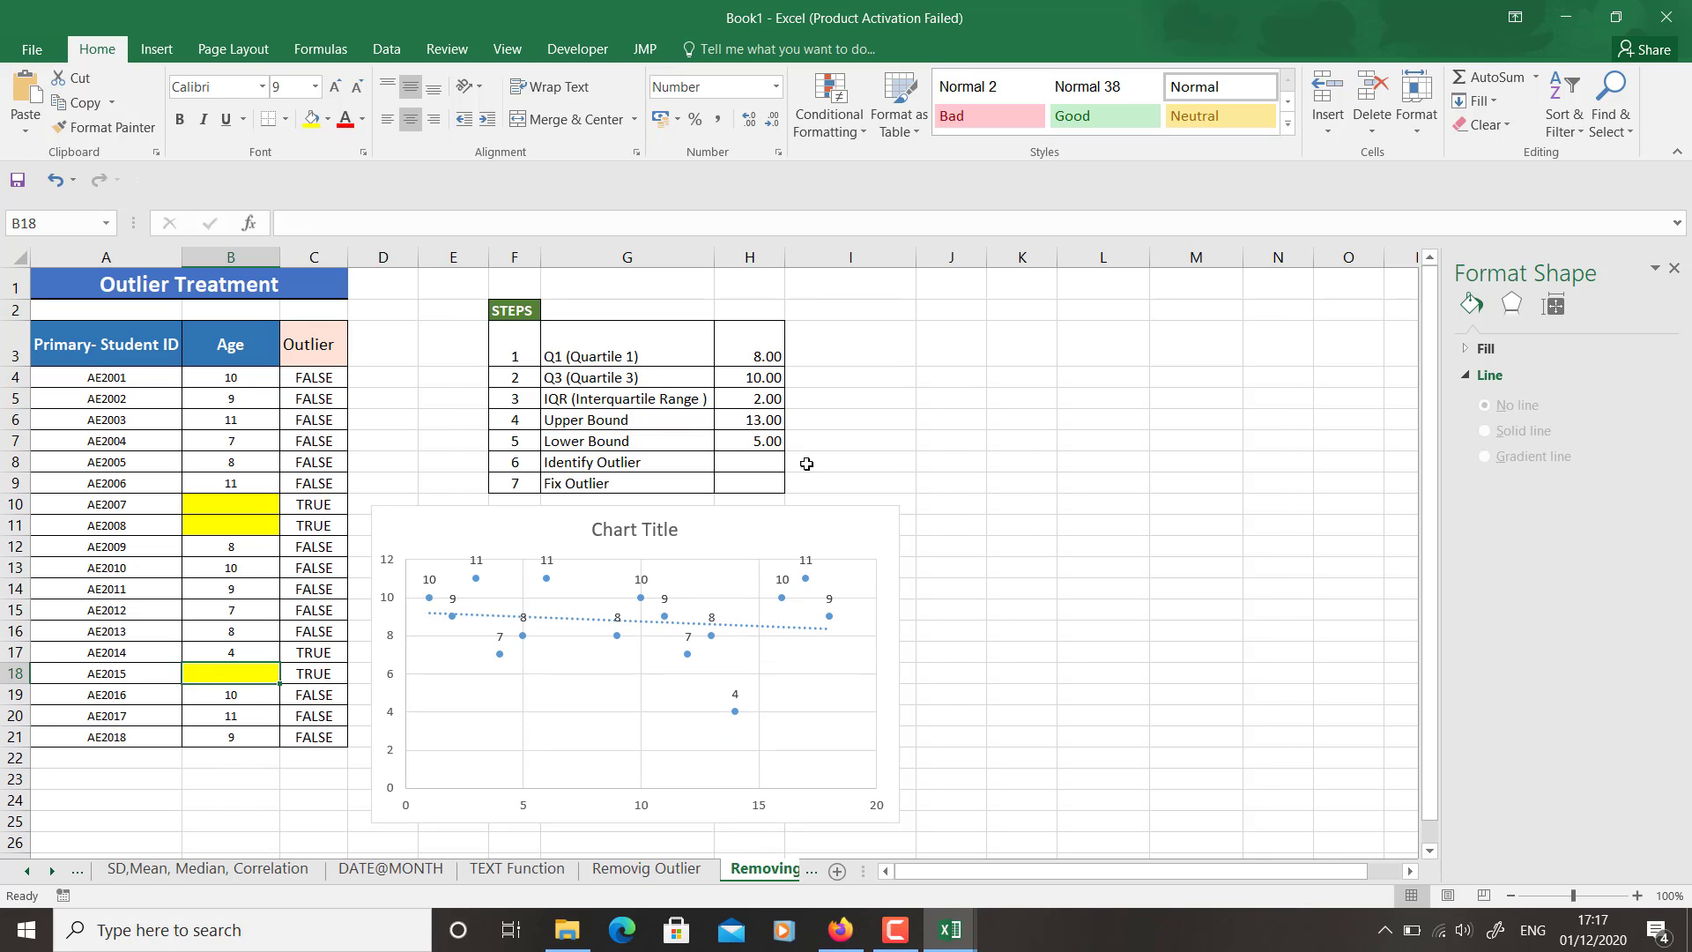
left_click(1101, 575)
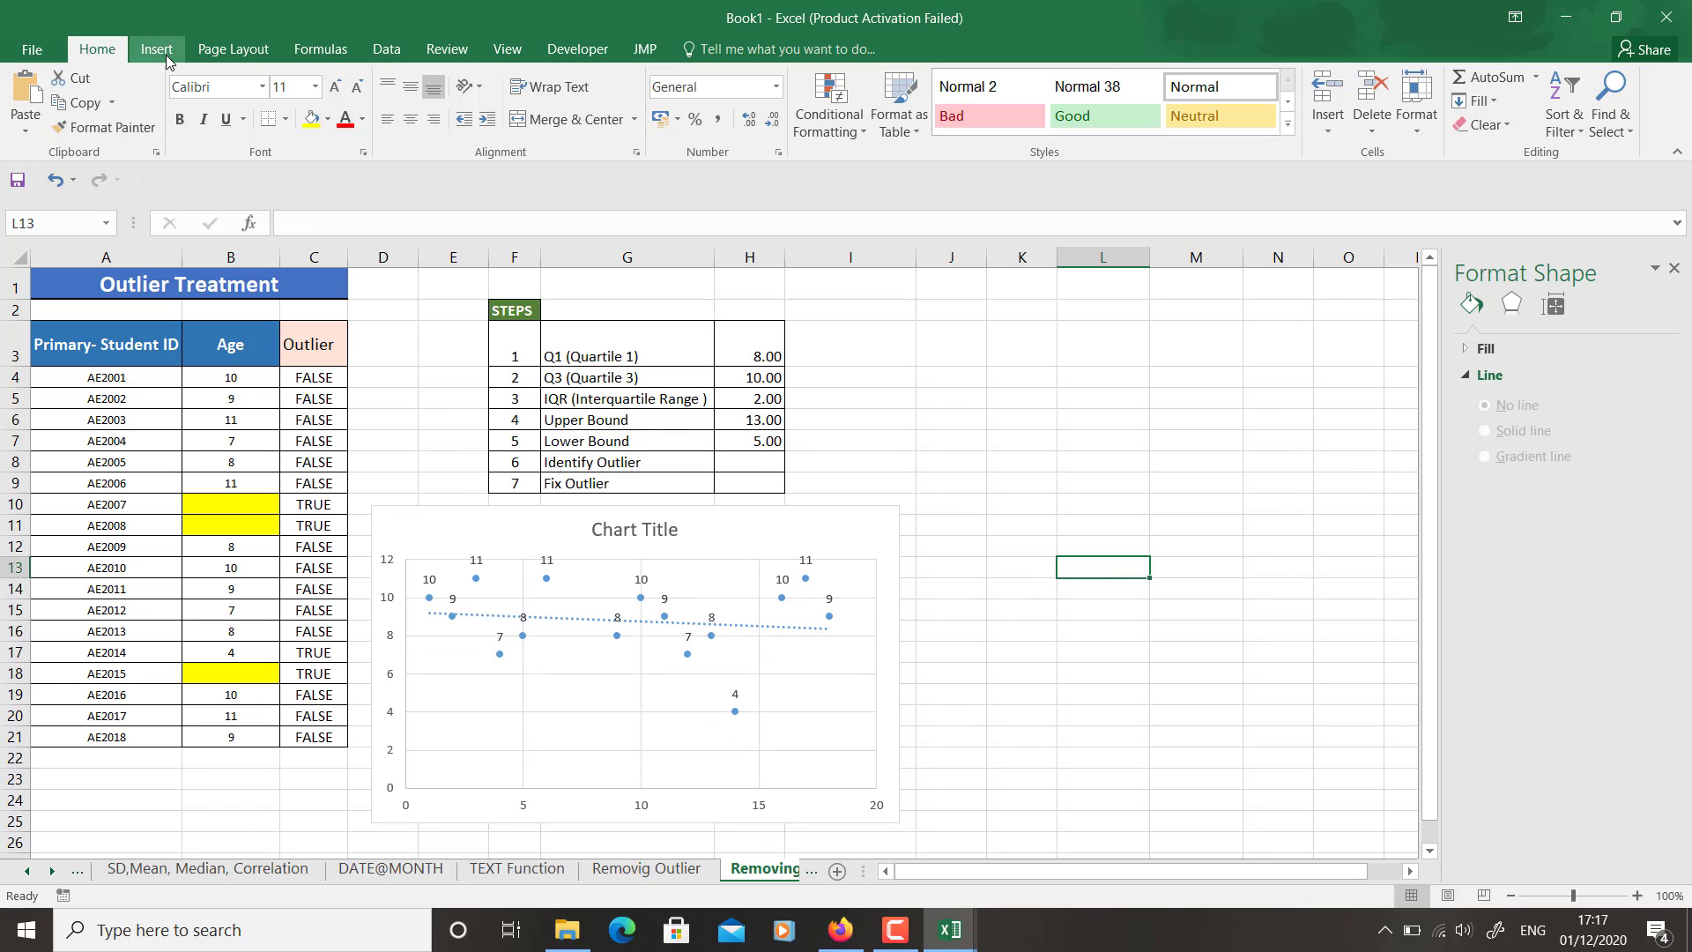
Step: Start a Descriptive Statistics analysis with the ages in B4:B21 as the input range
left_click(388, 49)
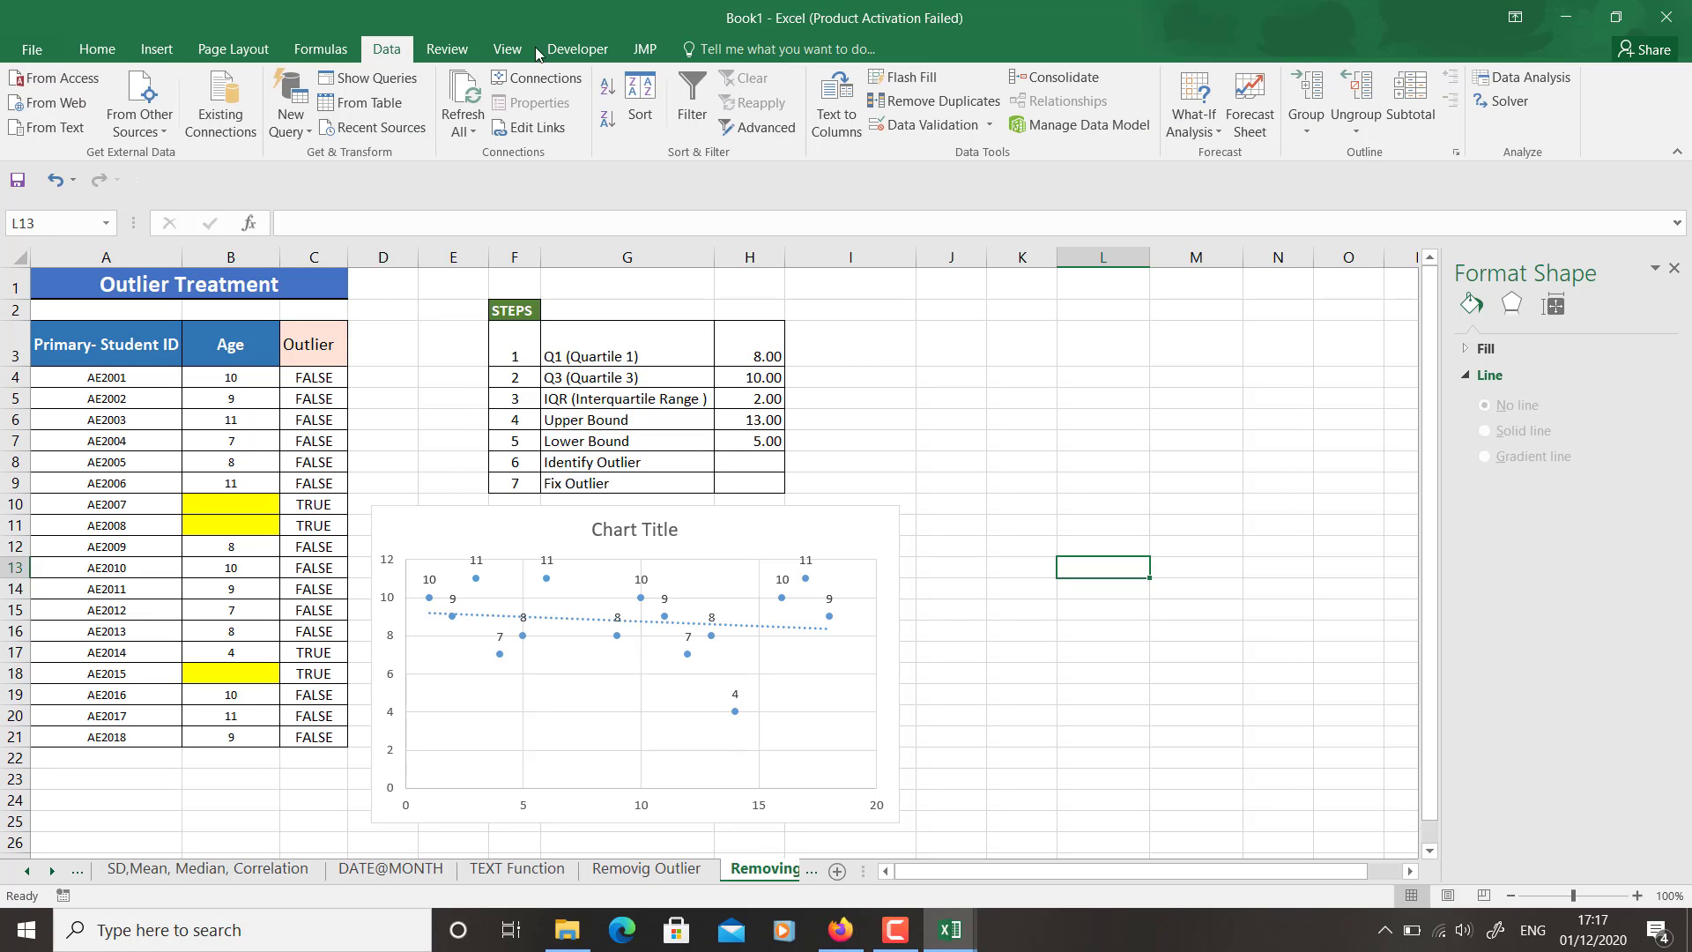
left_click(1523, 81)
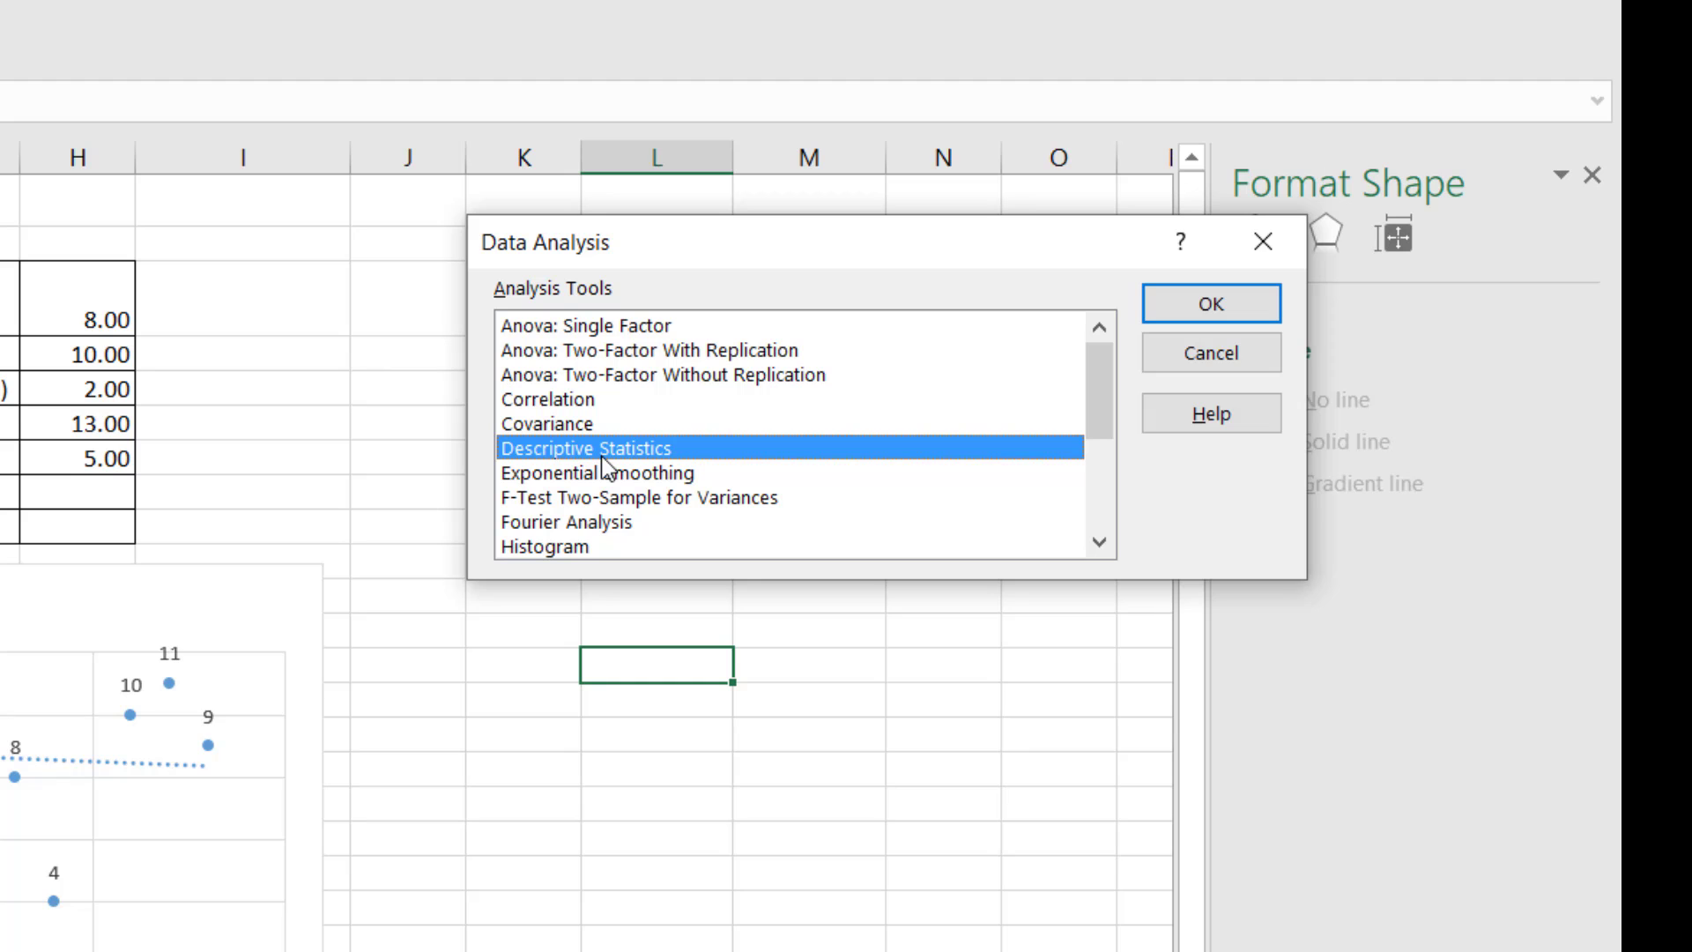
left_click(1245, 305)
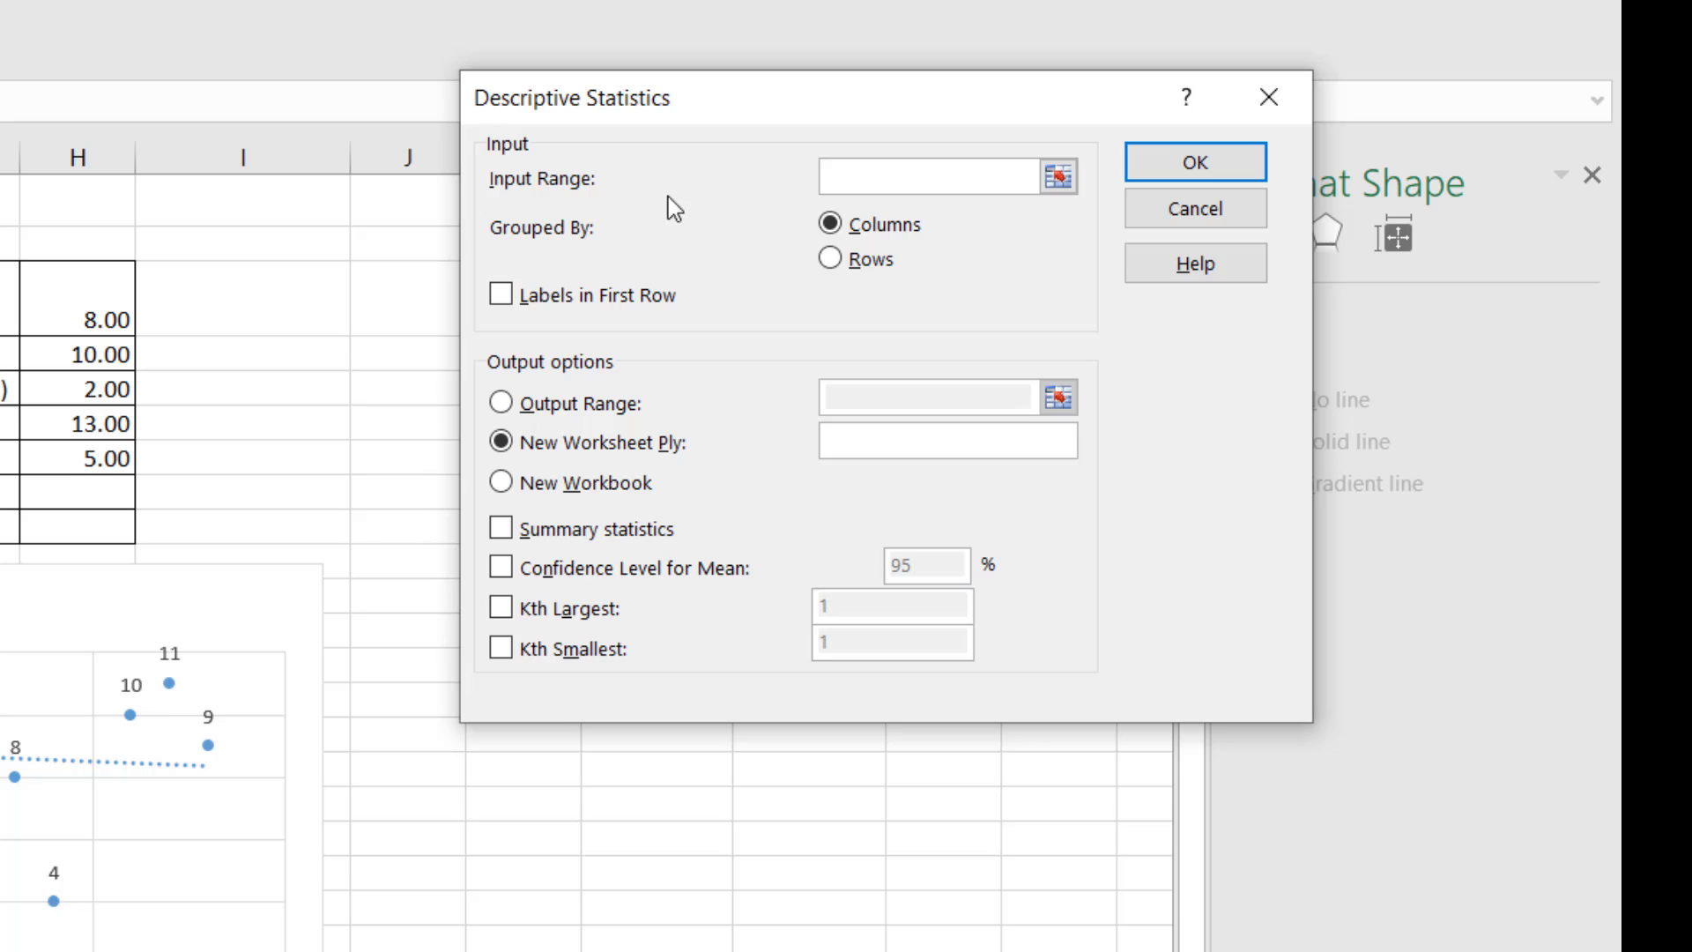
left_click(86, 375)
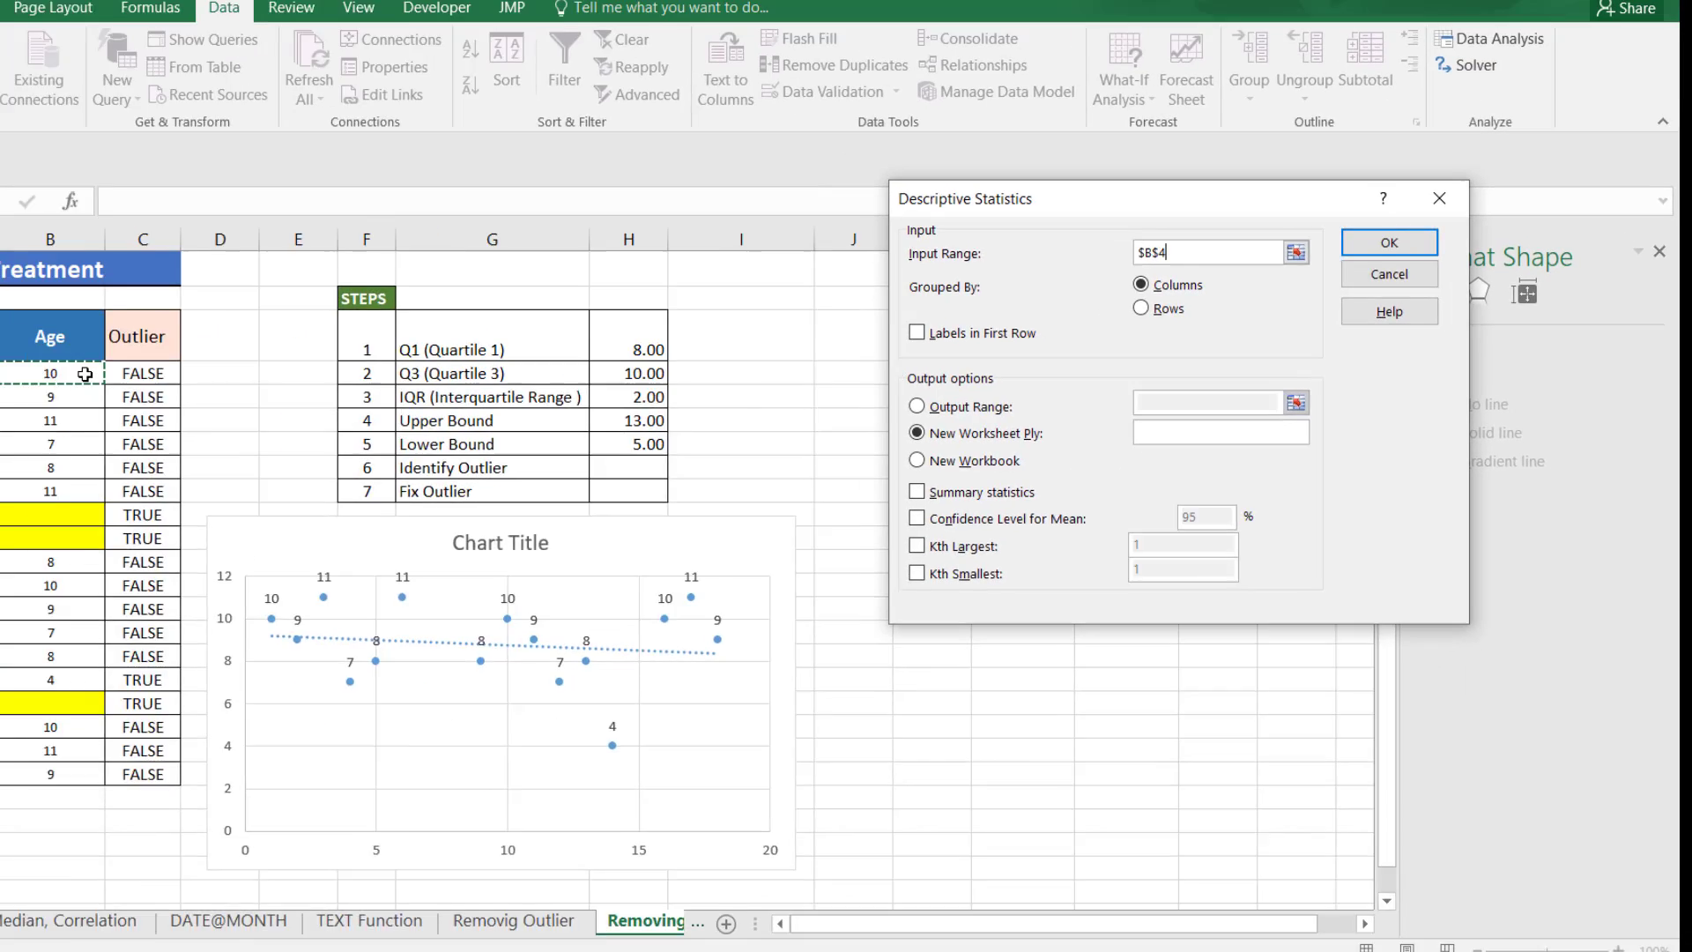
left_click_drag(86, 374, 53, 776)
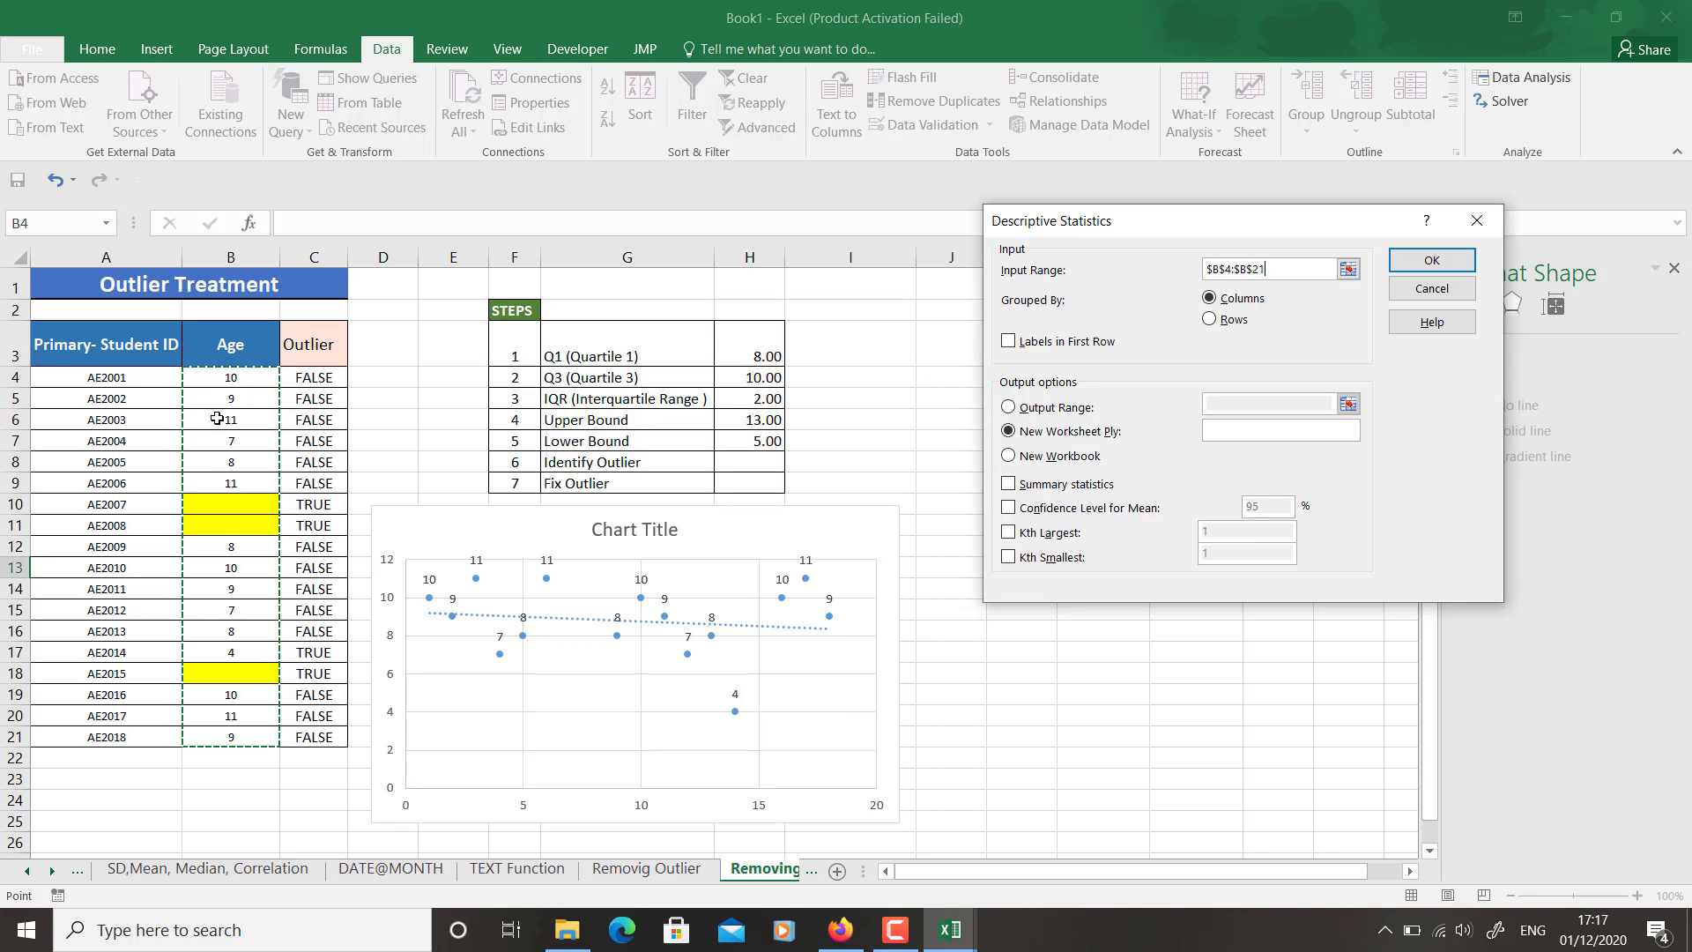
Step: Output the summary statistics for the ages to the current sheet, starting at cell J3
left_click(1009, 407)
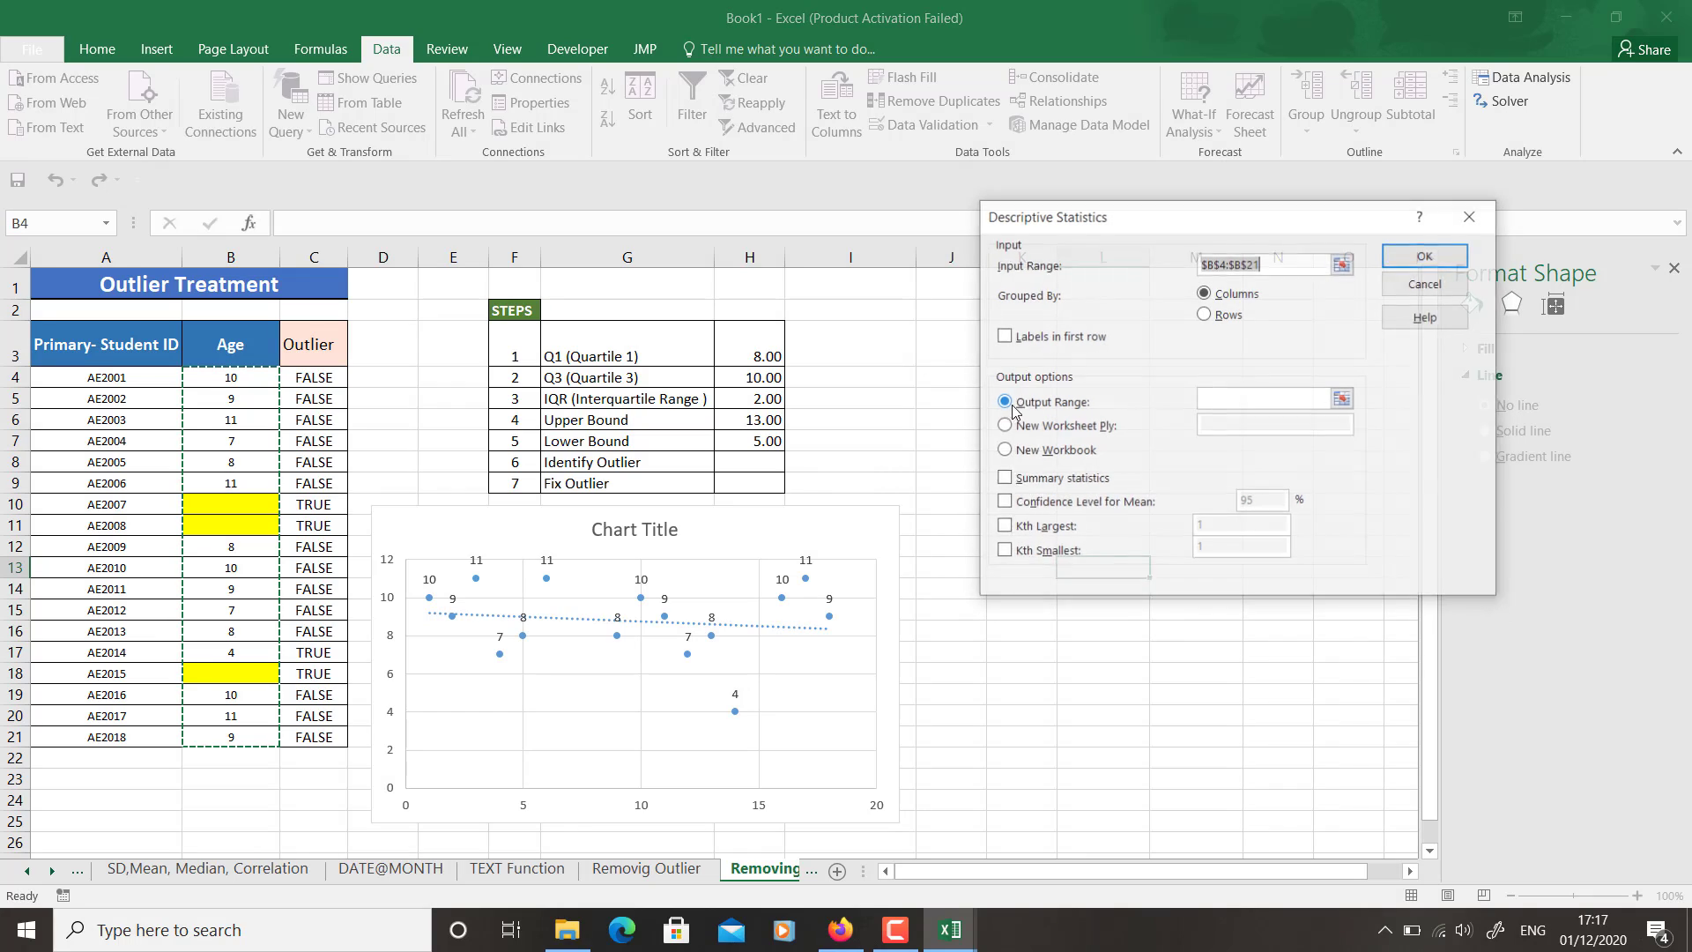
left_click(1341, 402)
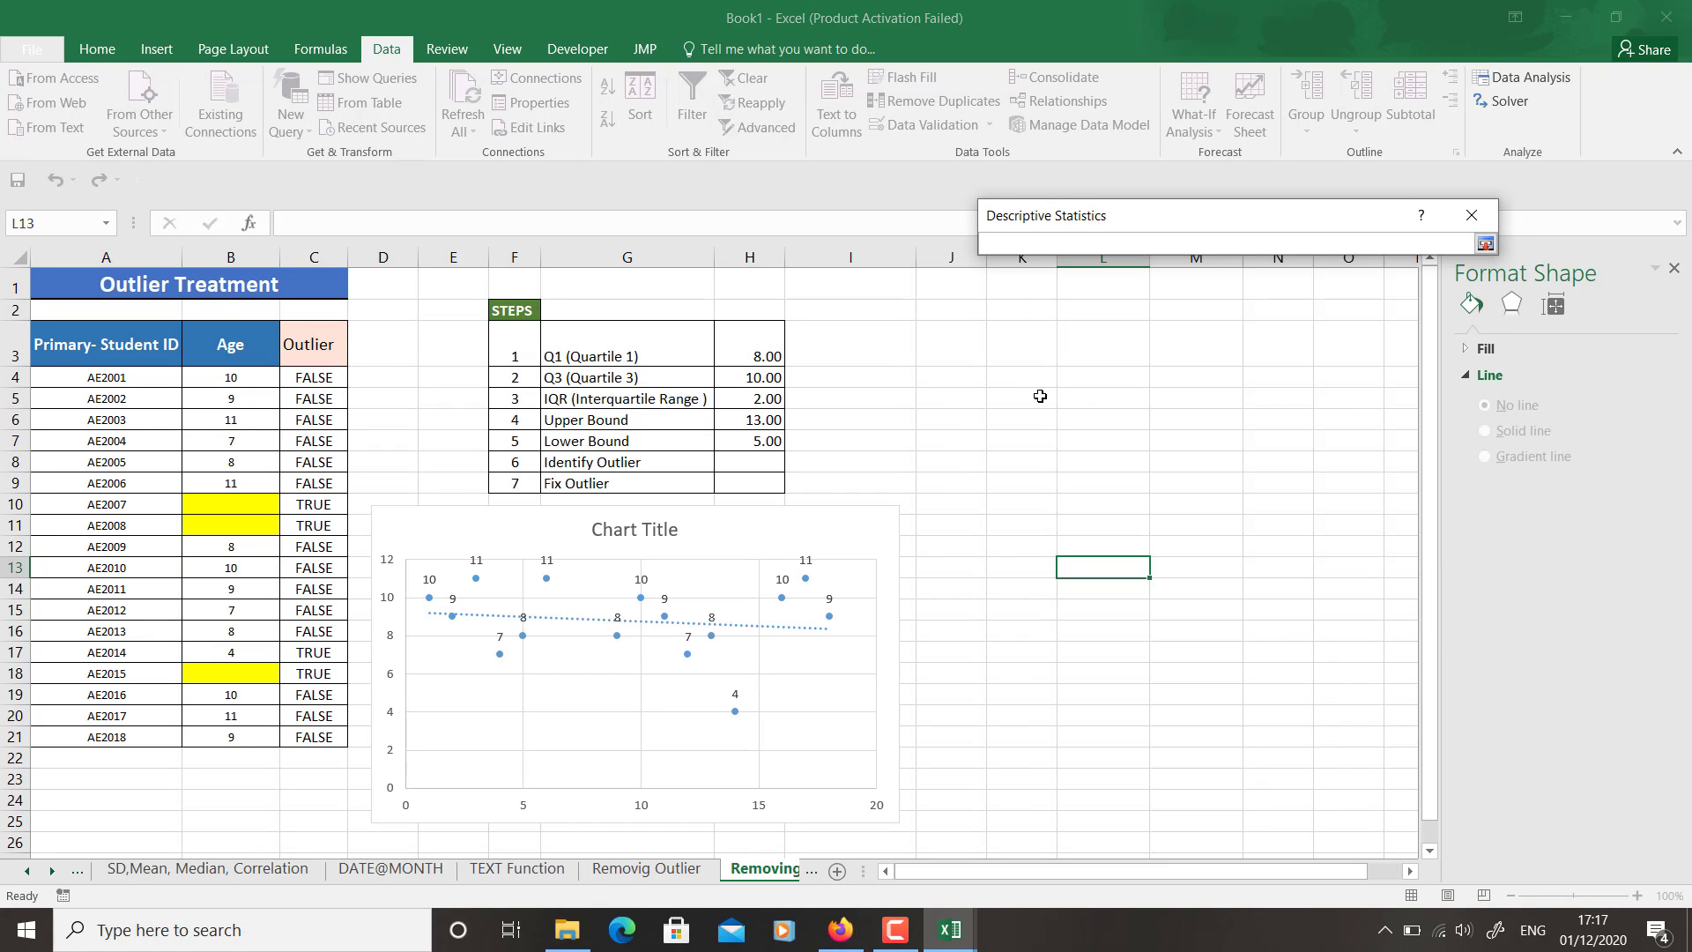
left_click(965, 342)
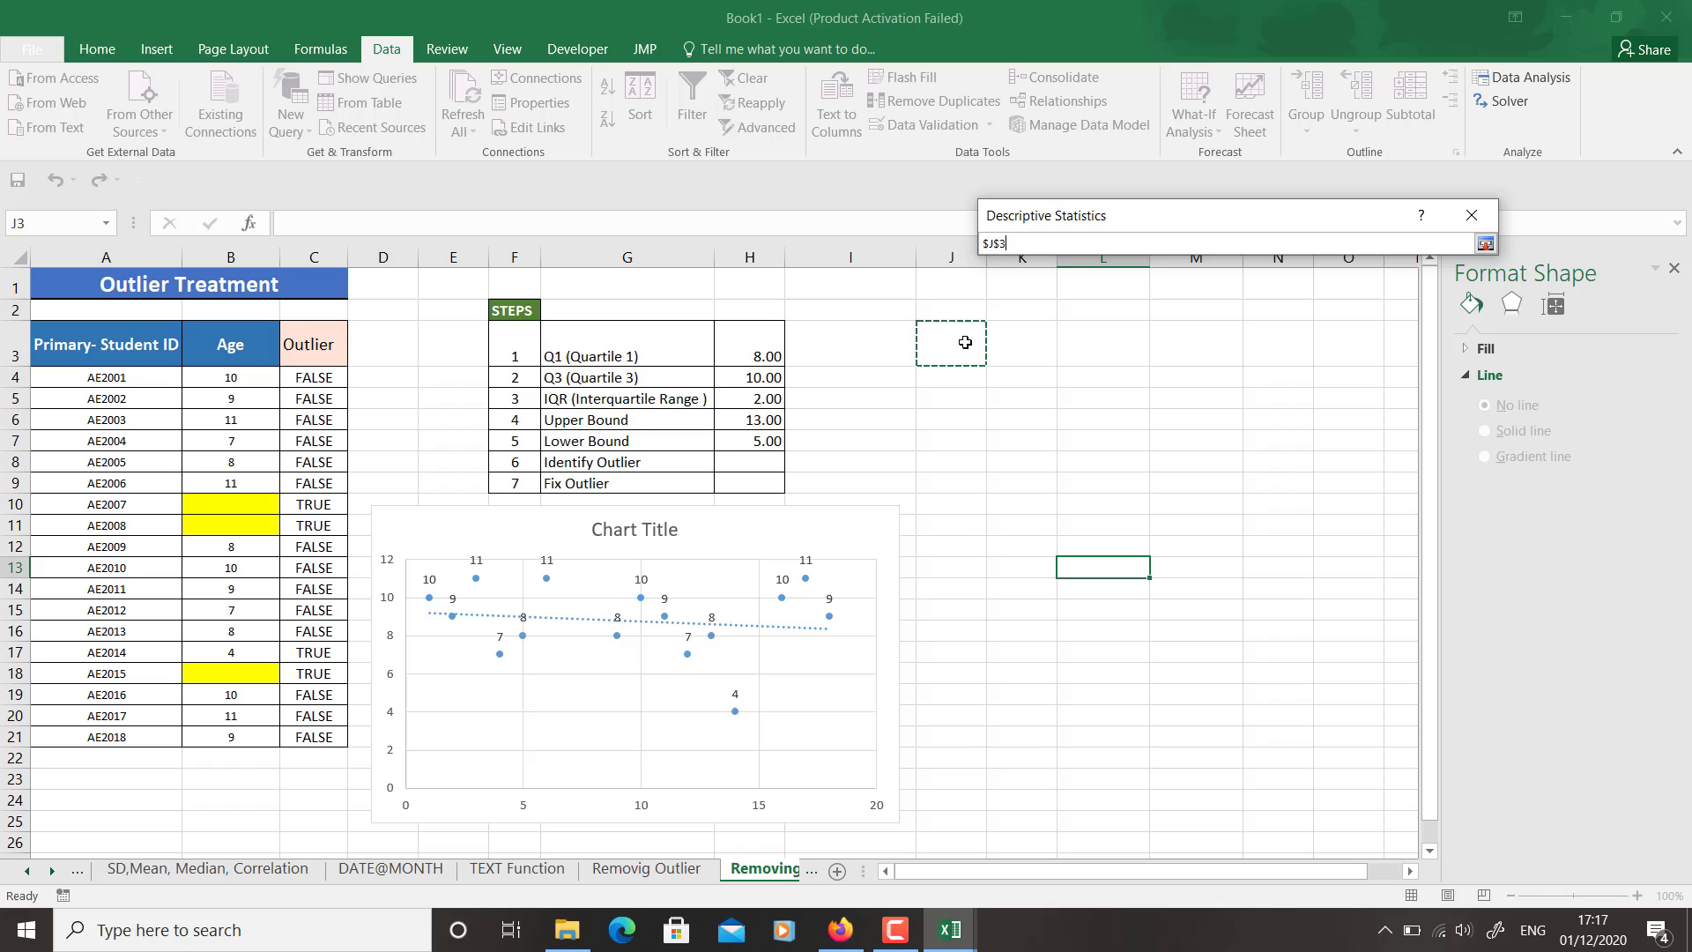
left_click(1486, 243)
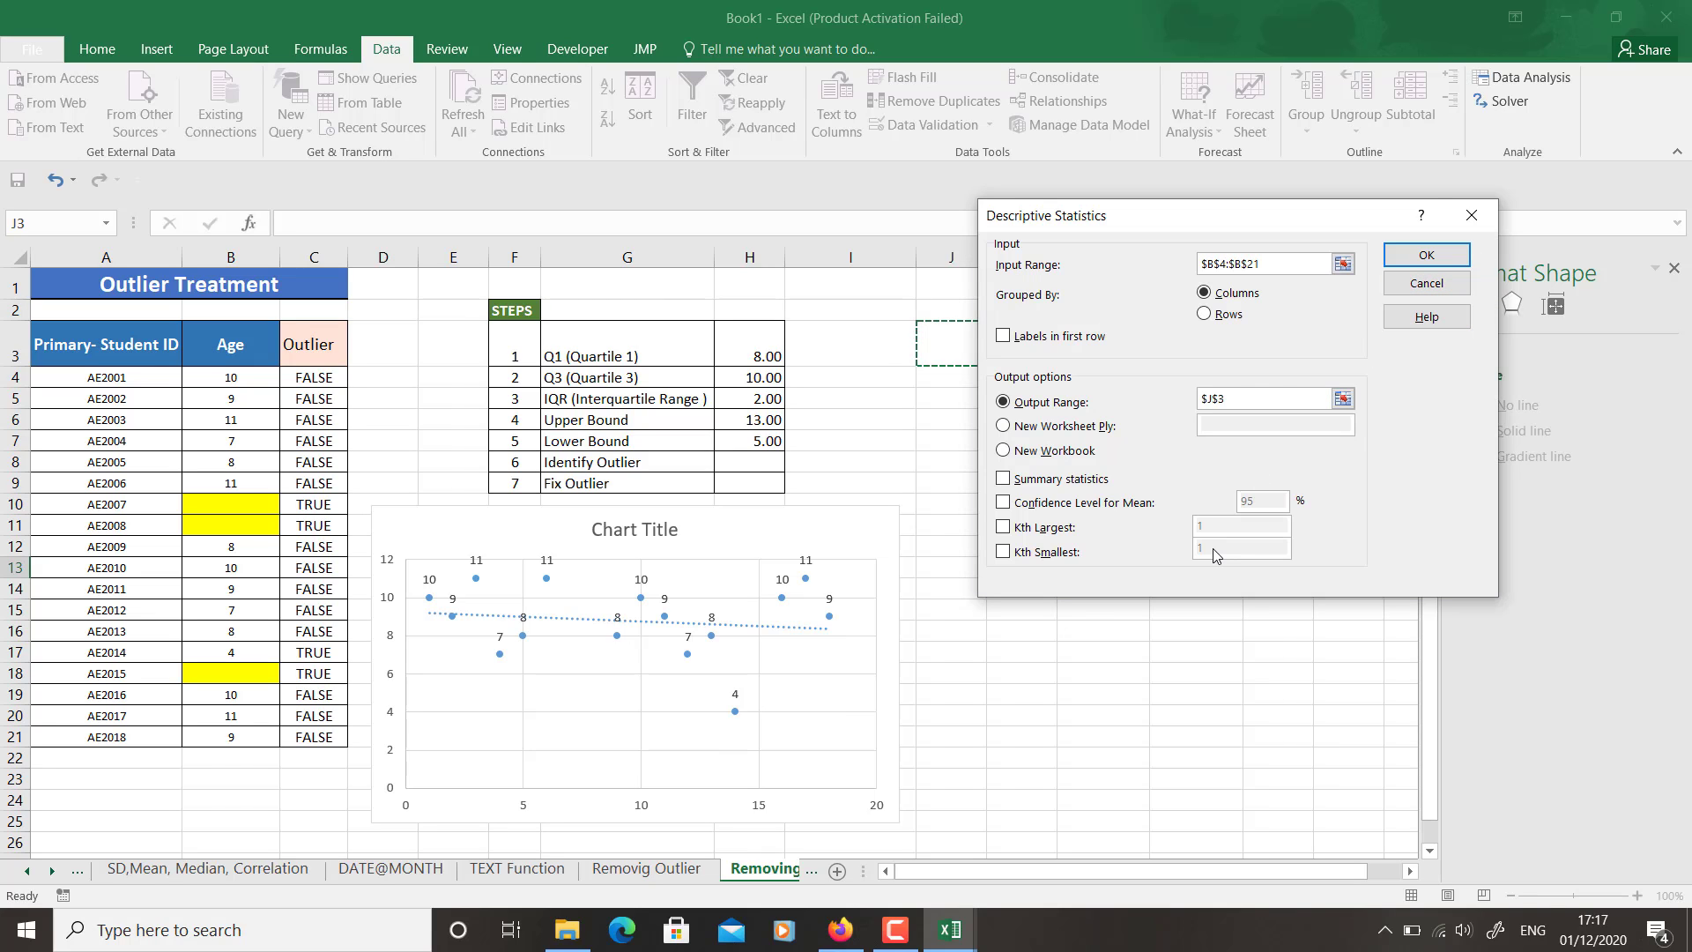
left_click(1003, 481)
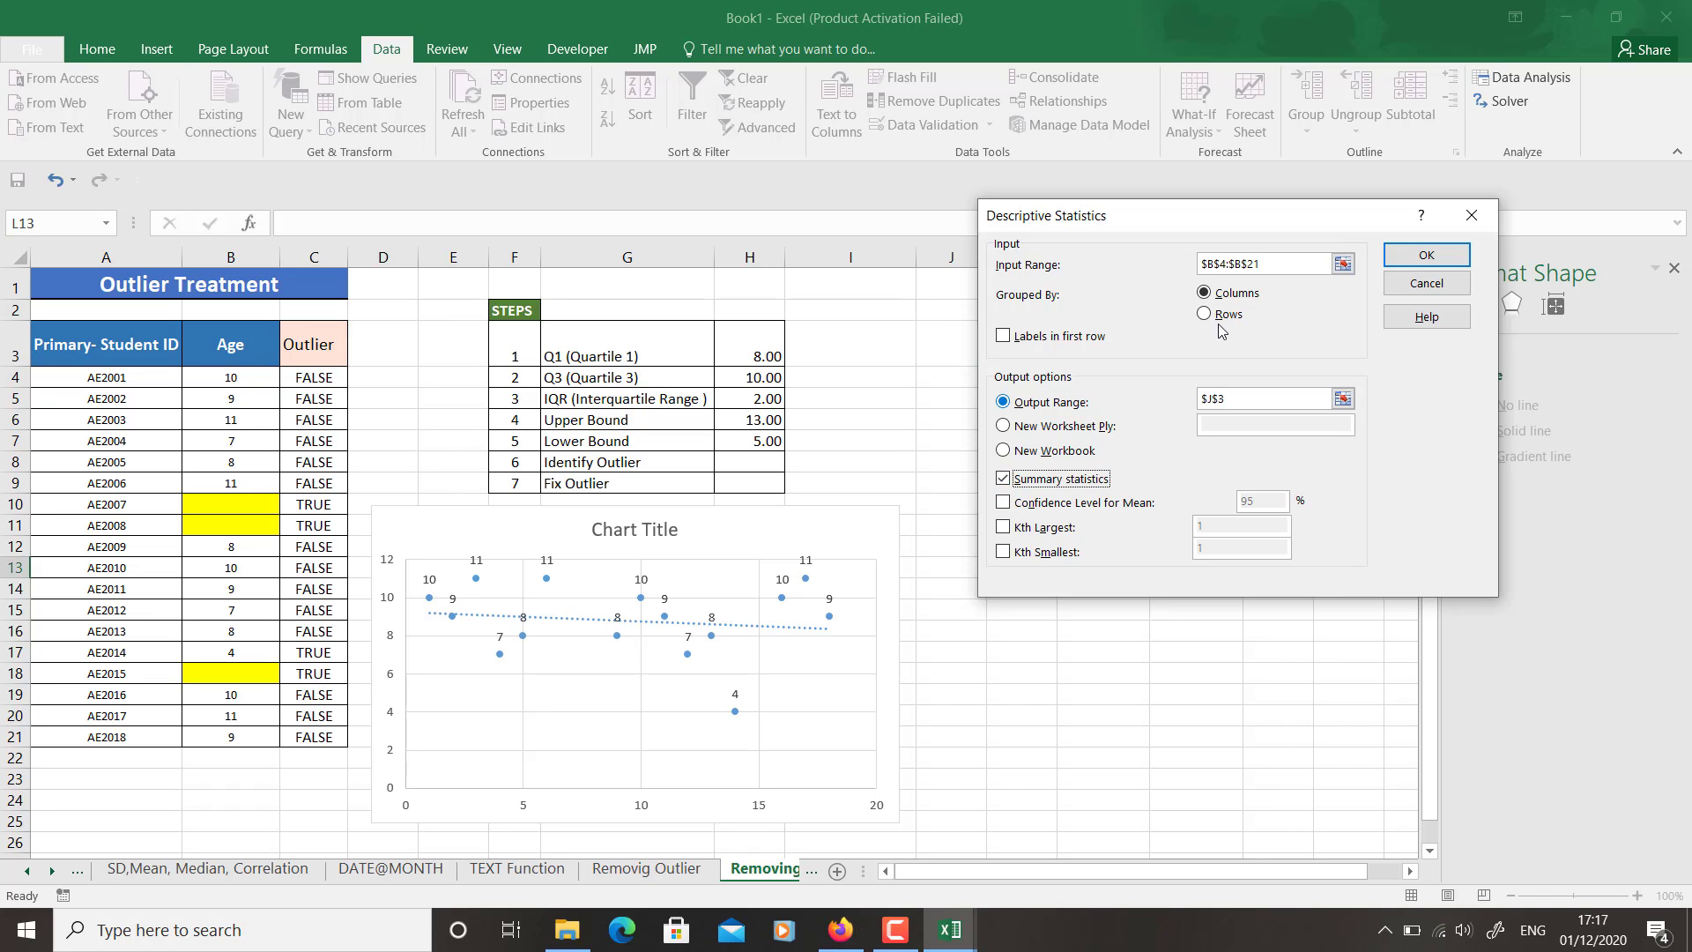
left_click(1427, 256)
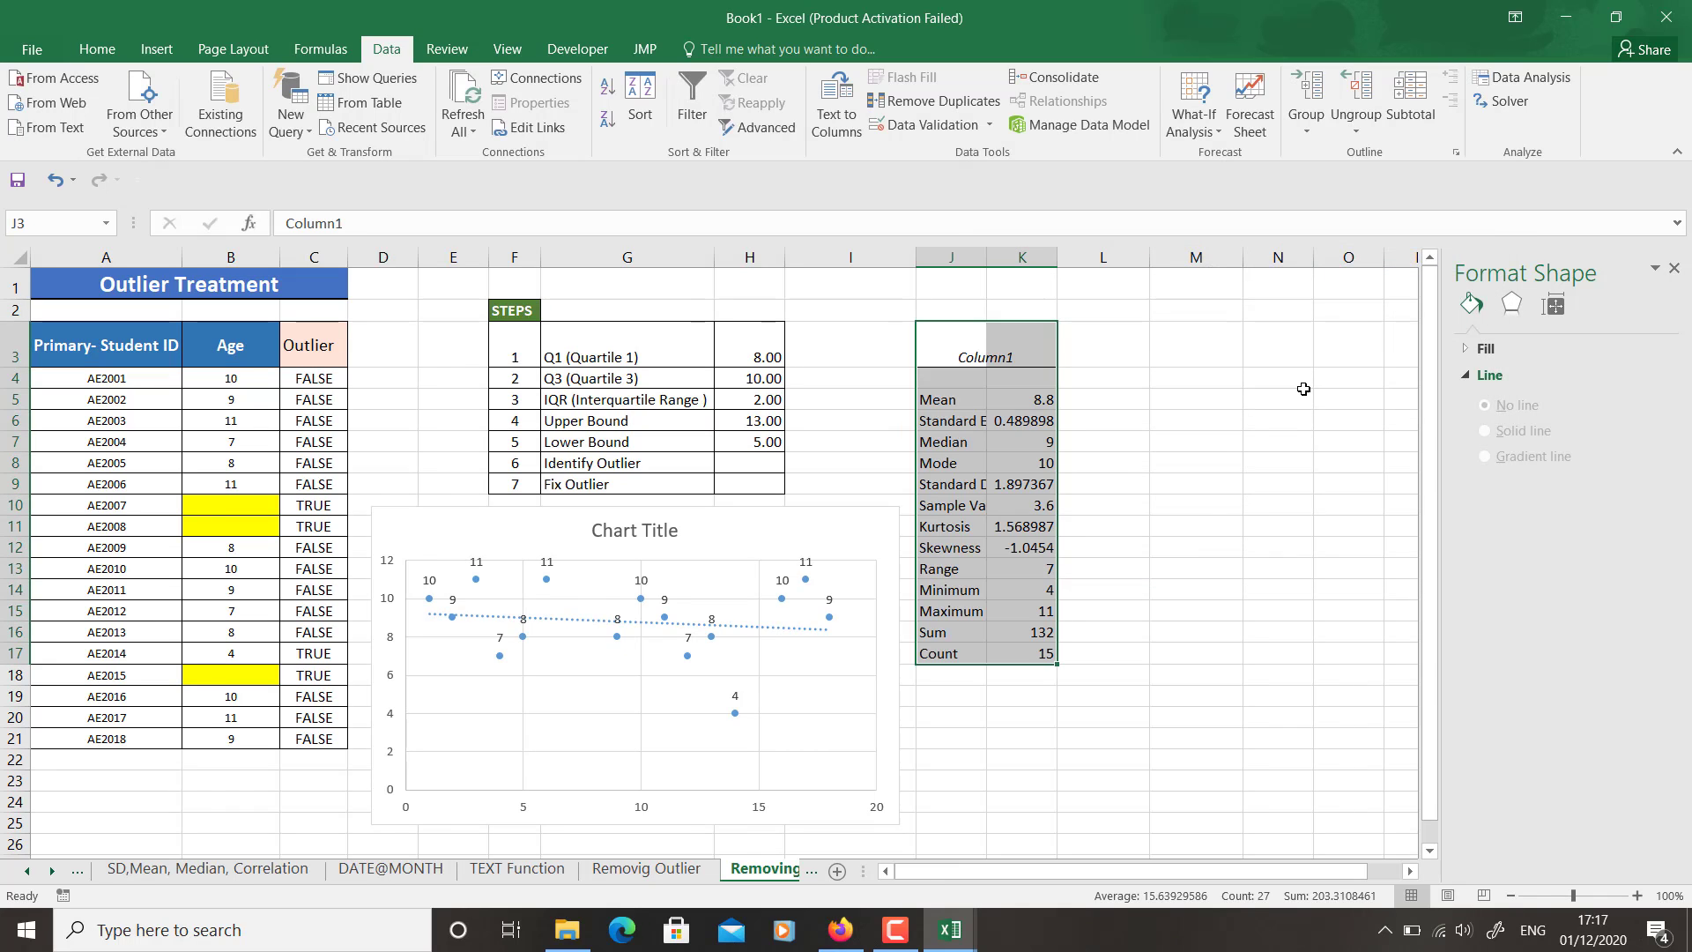
left_click(1197, 554)
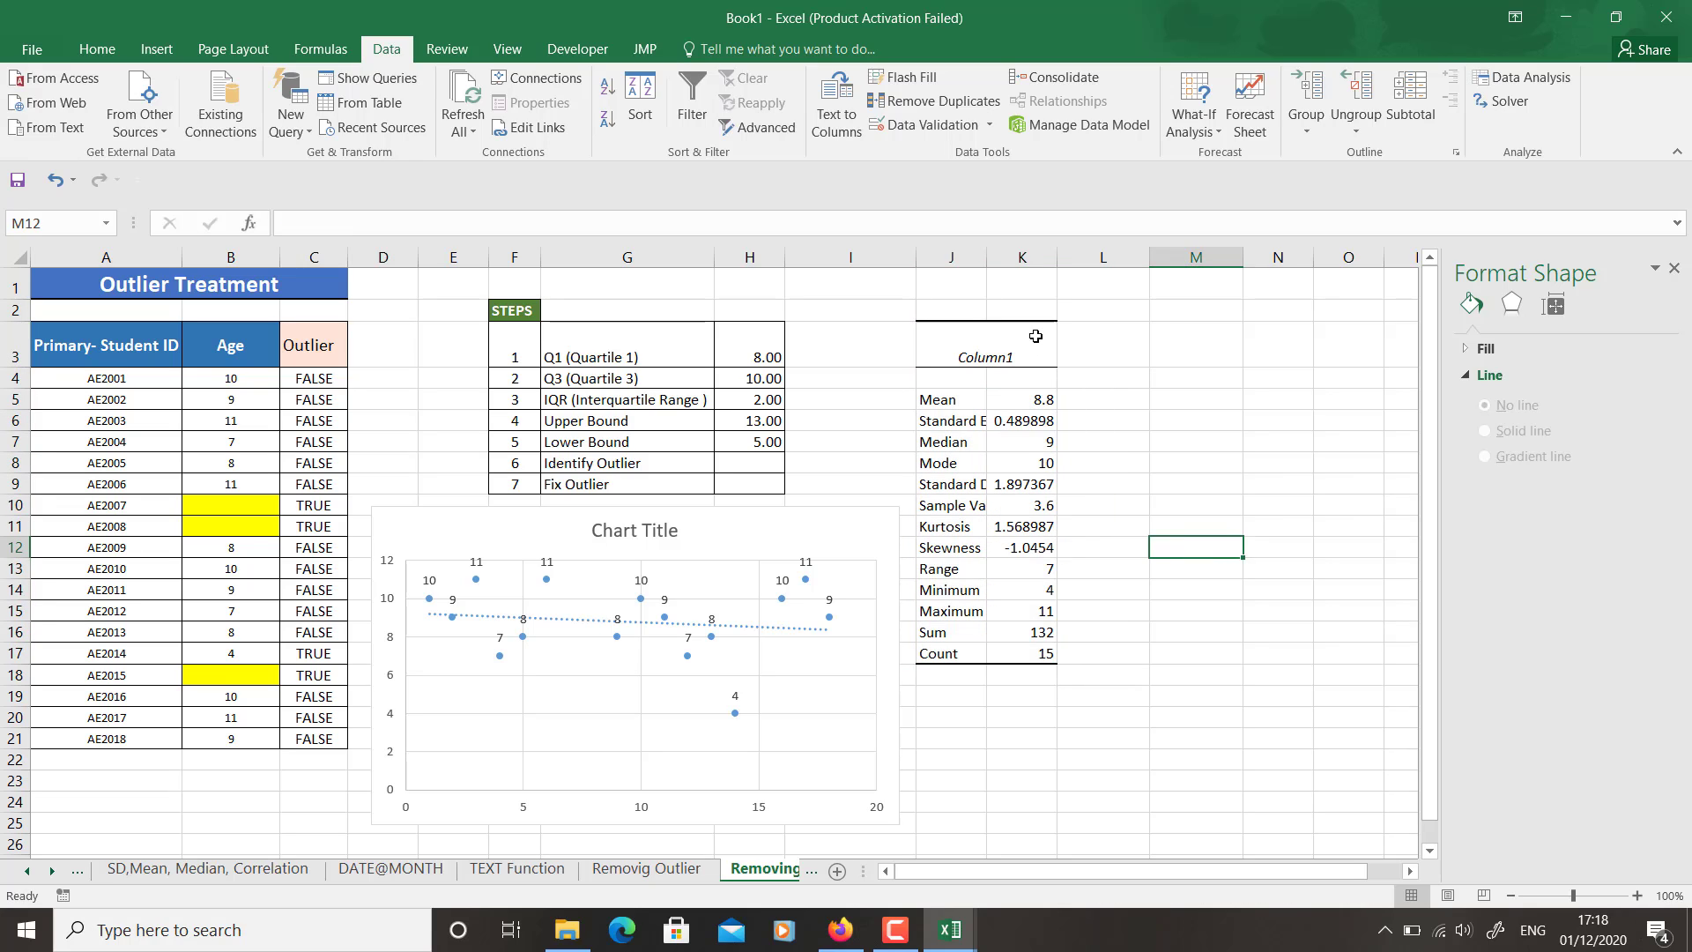
Step: Auto-fit column J to its labels and format the statistics in K5:K17 as centred whole numbers
double_click(989, 264)
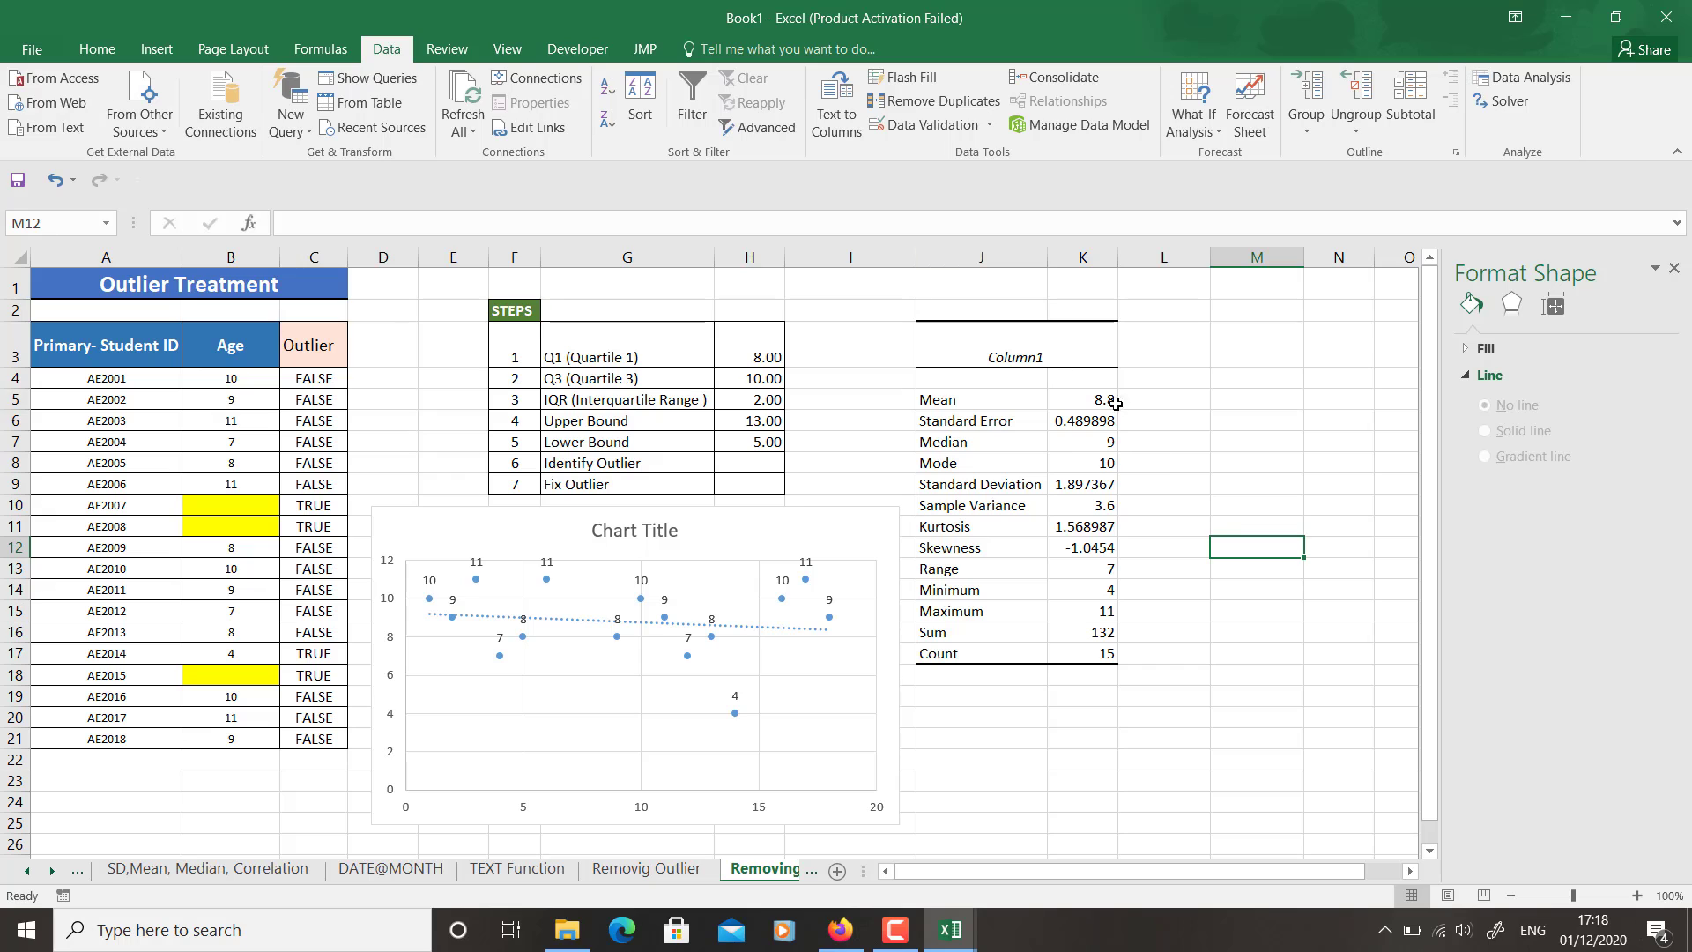
left_click_drag(1107, 402, 1104, 656)
left_click(93, 48)
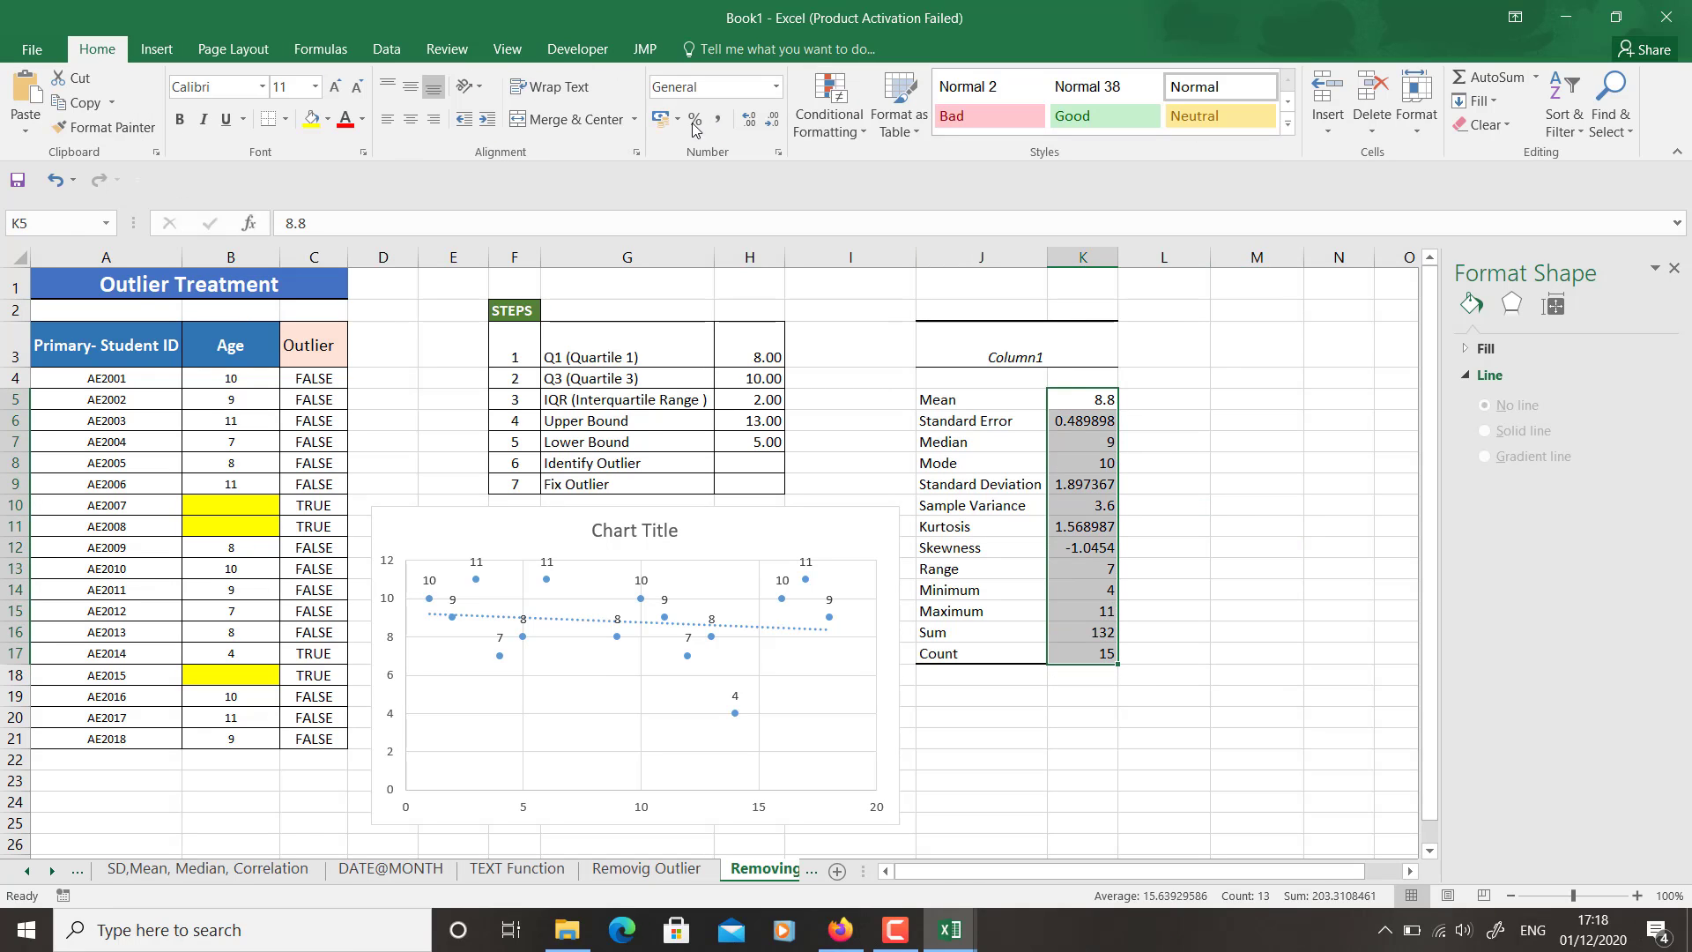
left_click(774, 124)
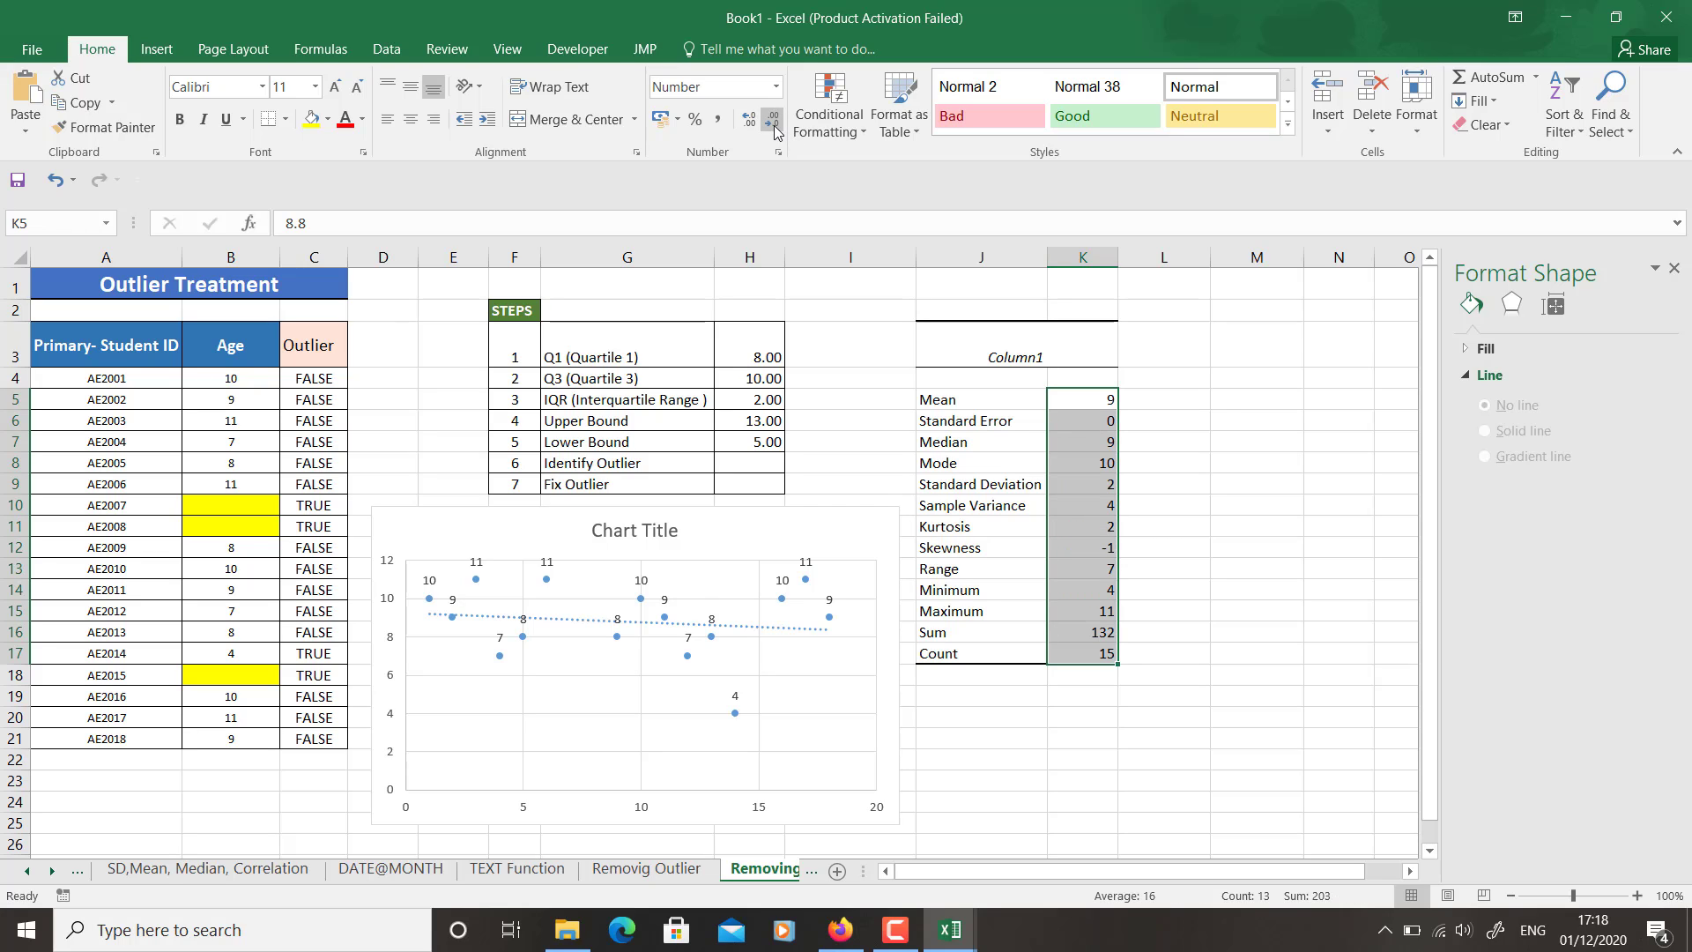
left_click(410, 119)
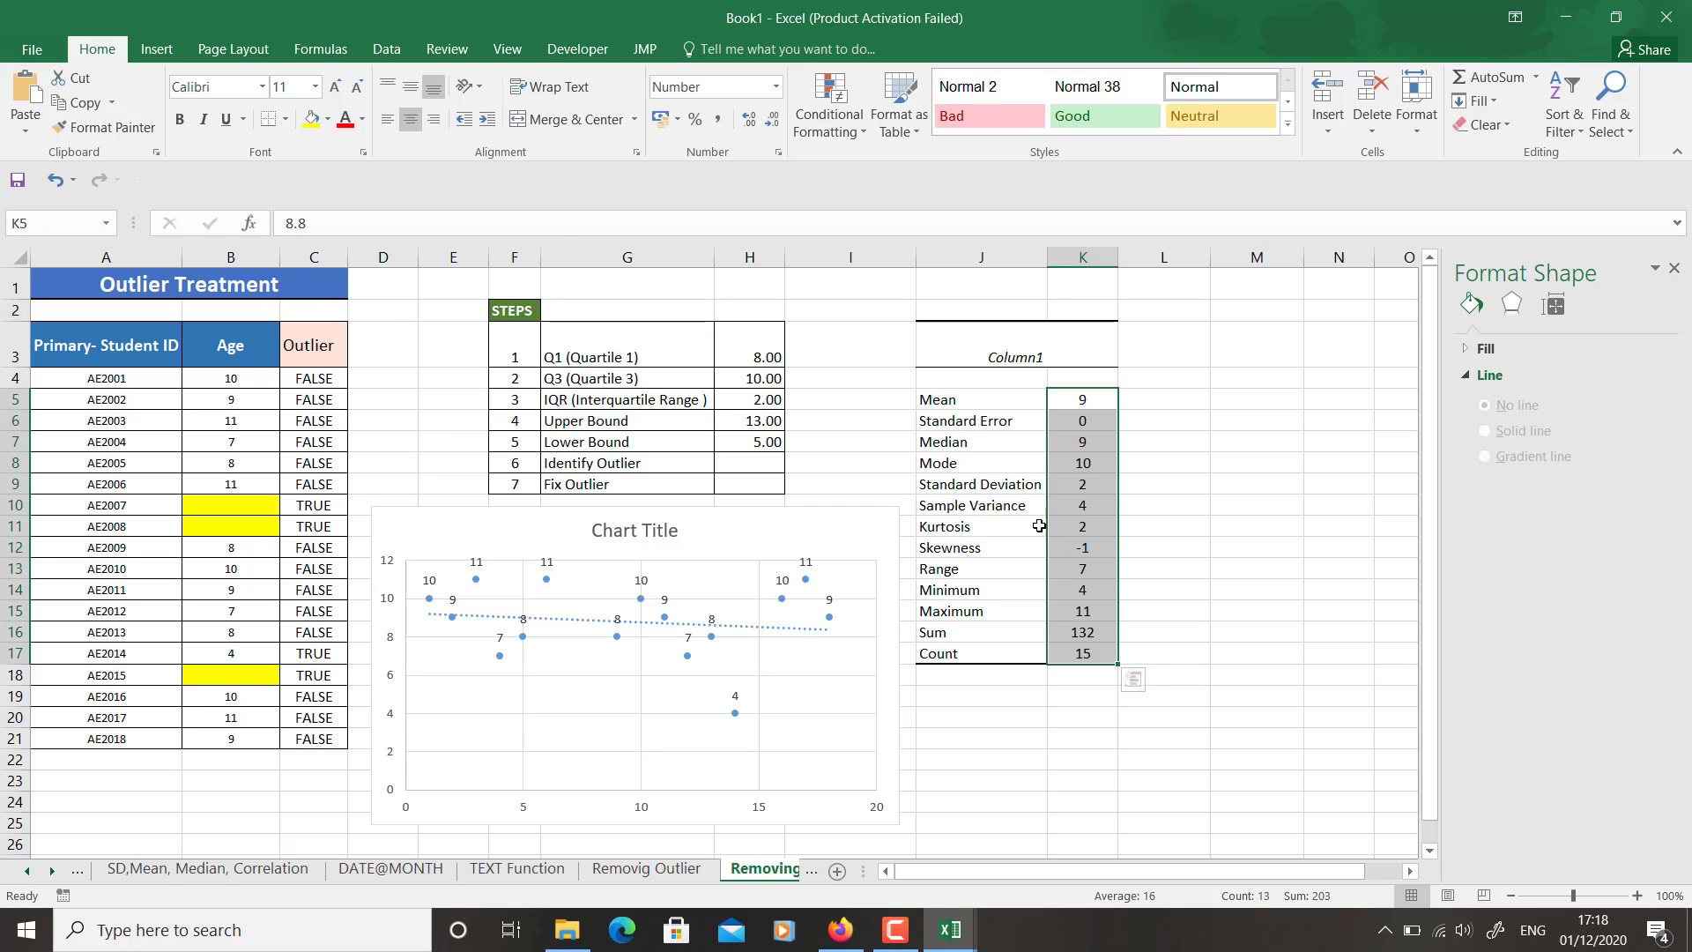
left_click(1216, 631)
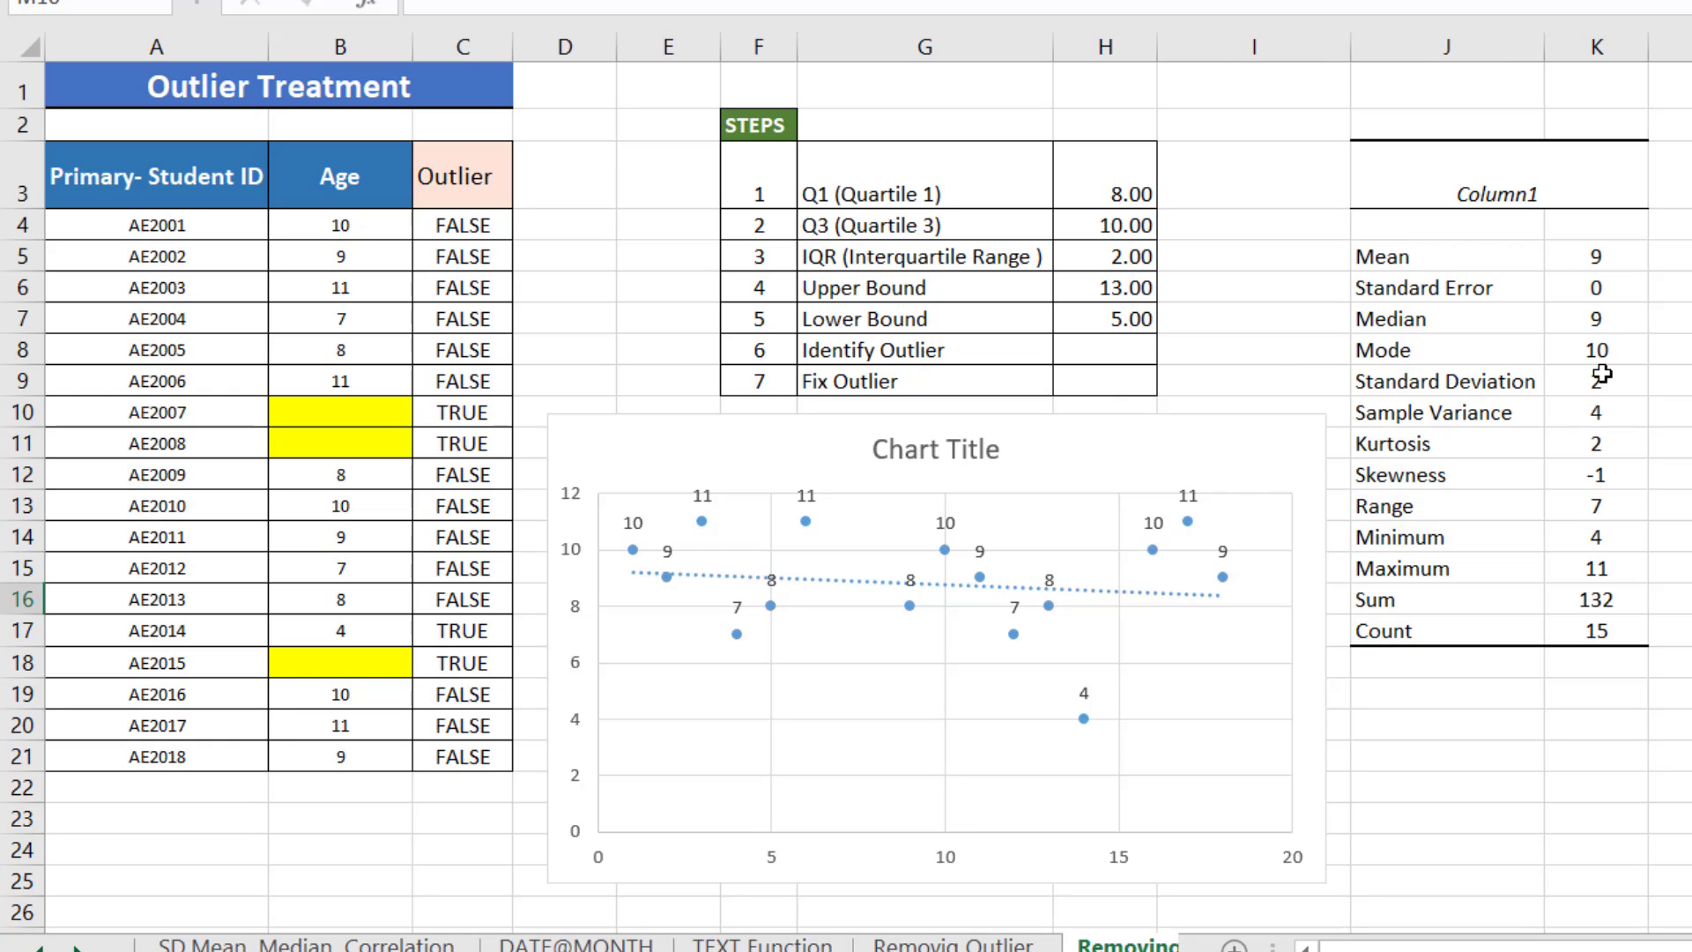
Step: Fill the emptied outlier cells B10, B11 and B18 with the mode age 10
left_click(379, 412)
type("10")
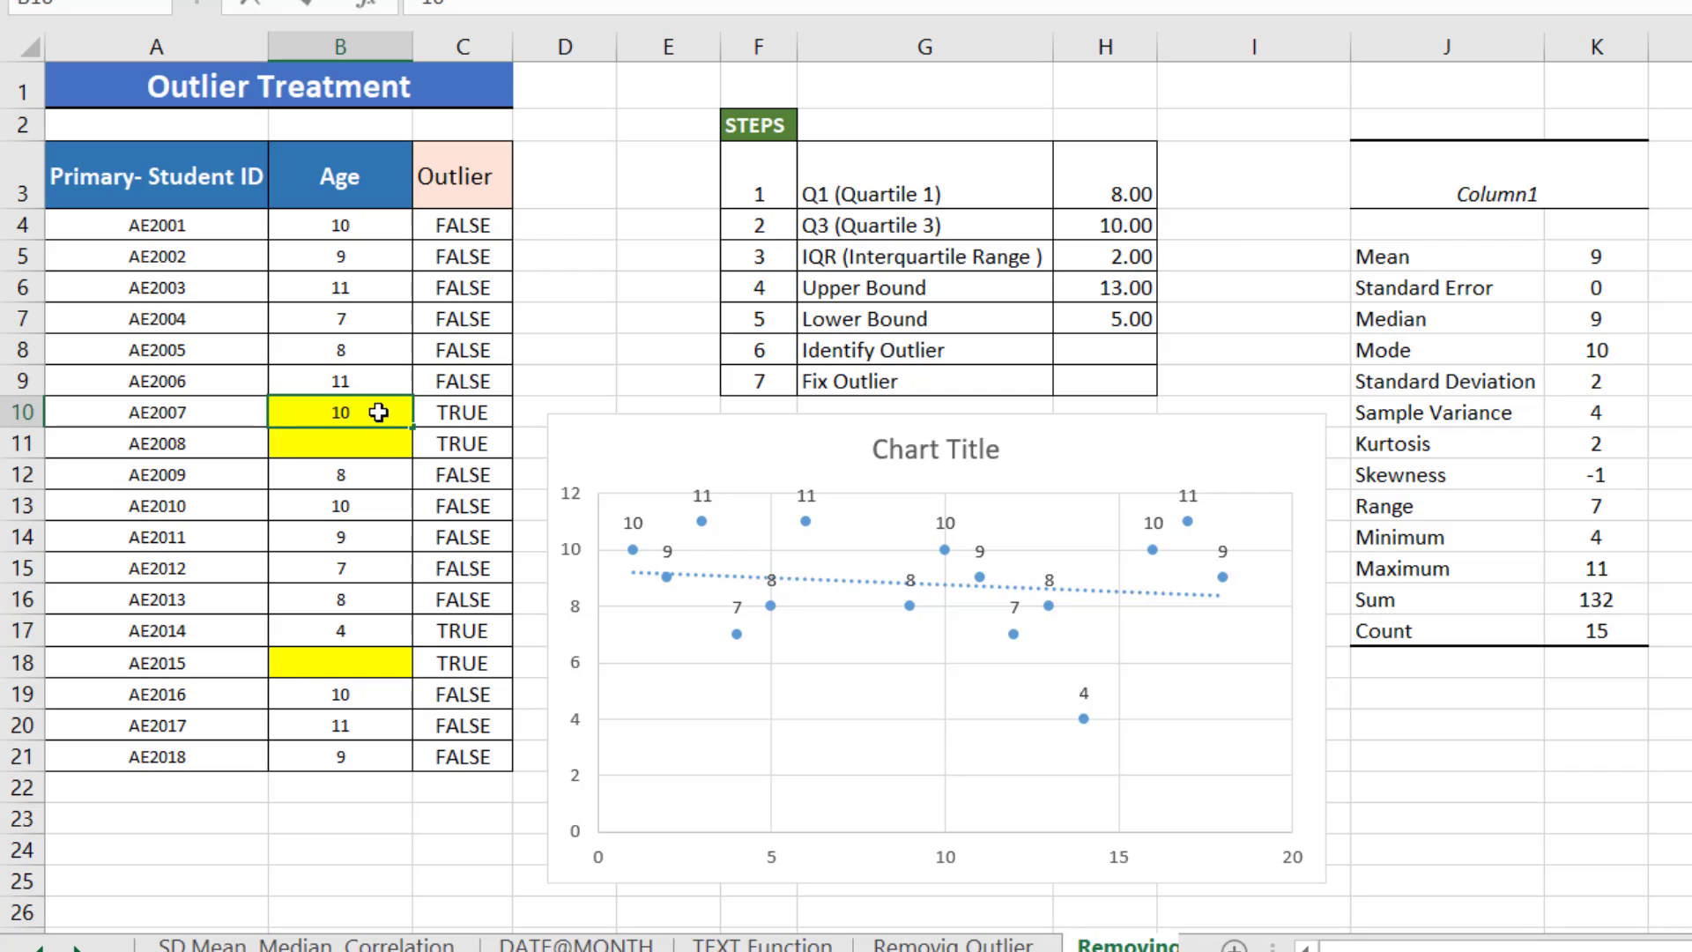
left_click(377, 448)
type("10")
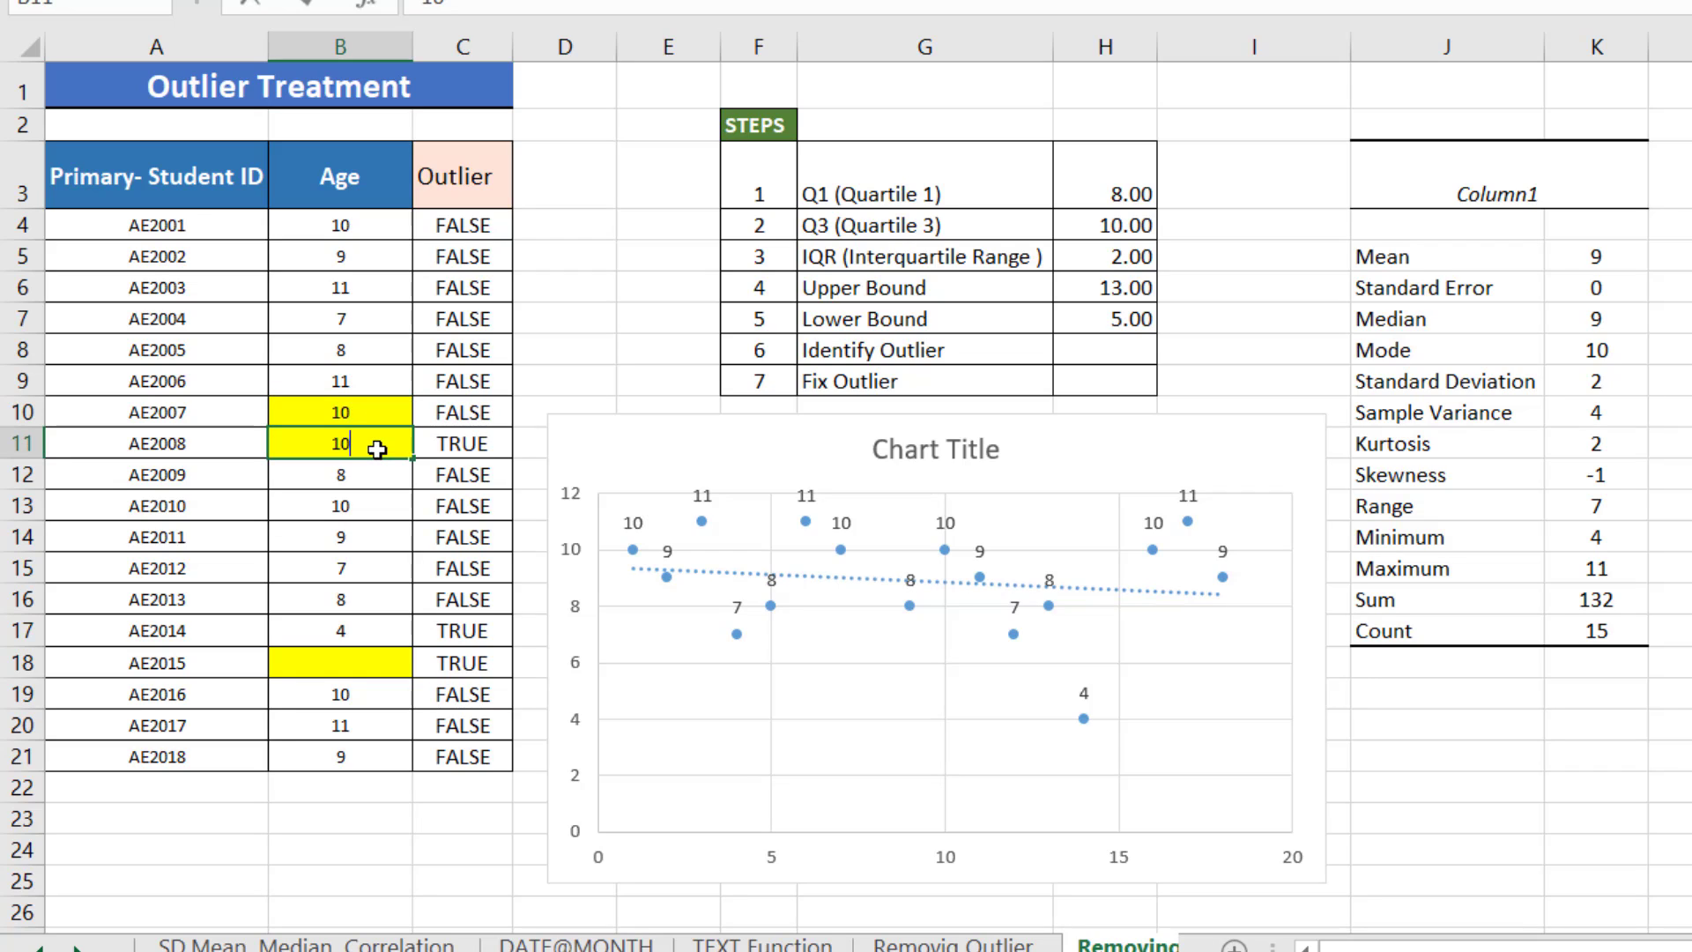
left_click(352, 653)
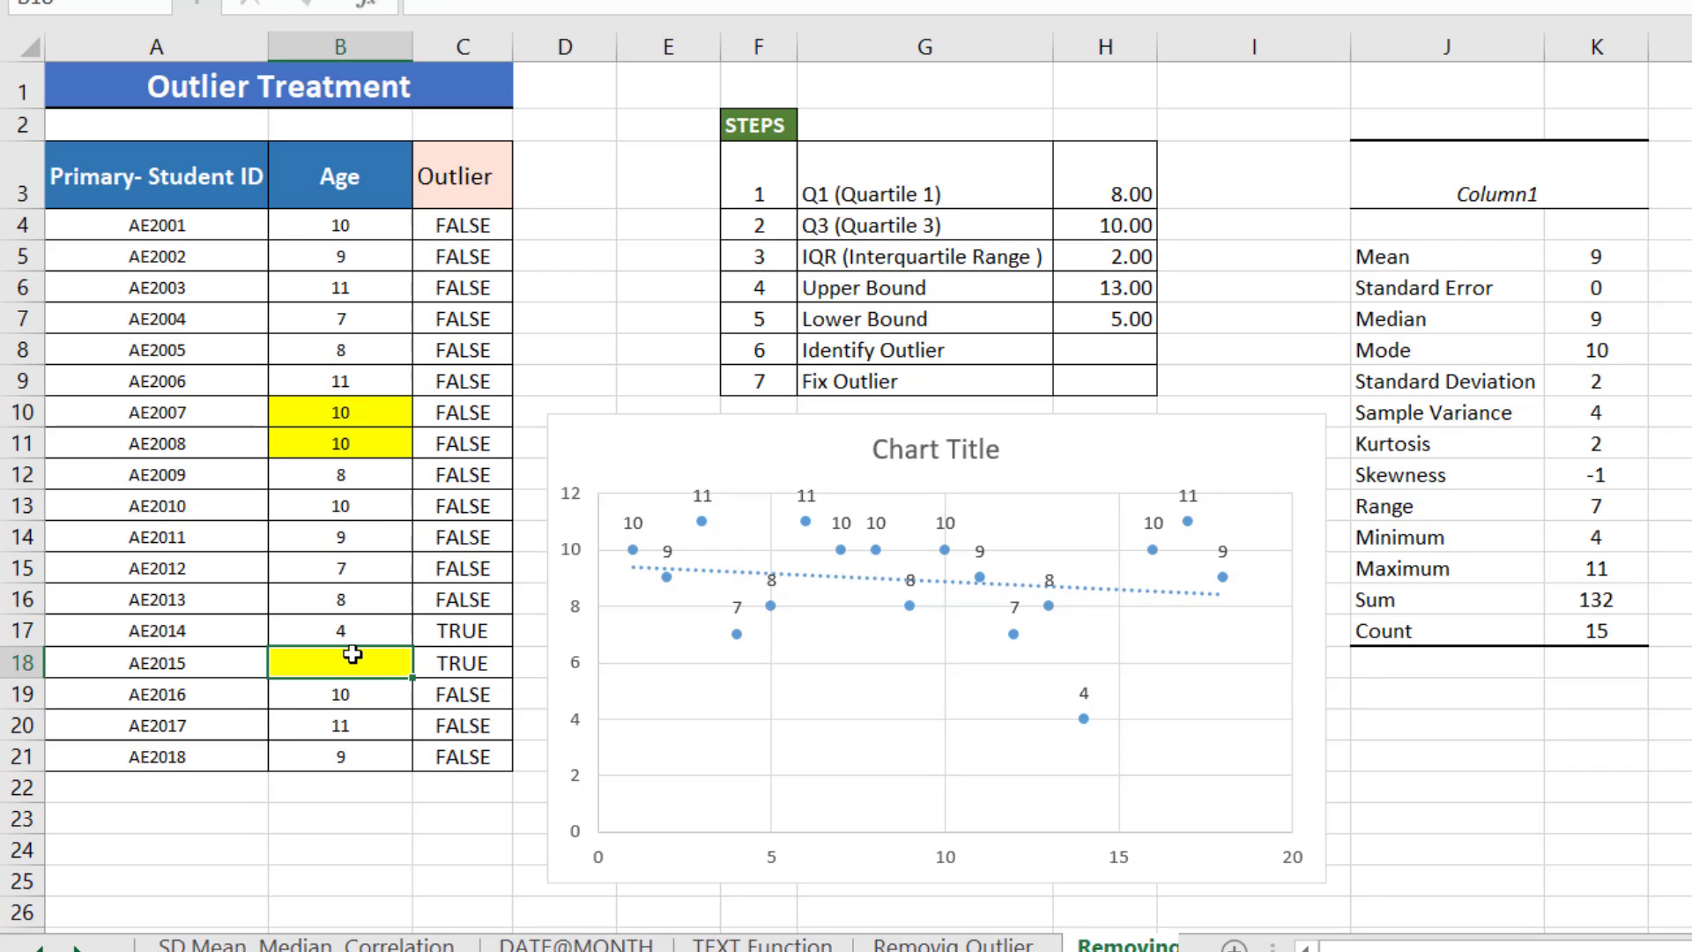
type("10")
left_click(1501, 821)
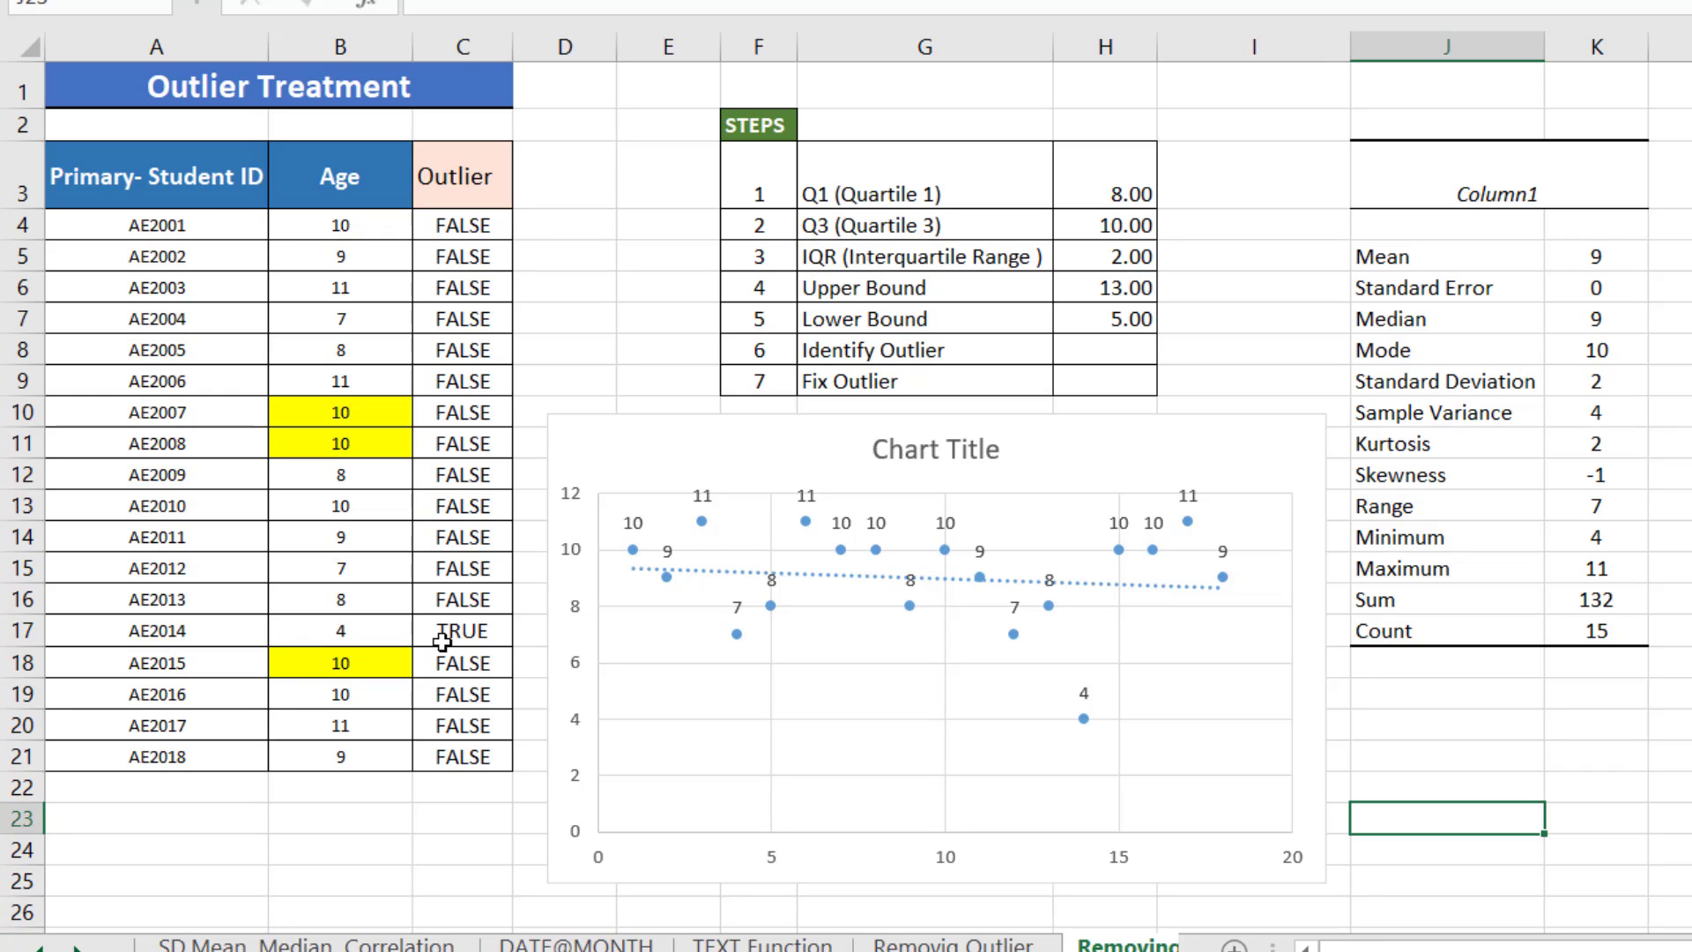
Step: Replace the remaining outlier age in cell B17 with 10
left_click(370, 633)
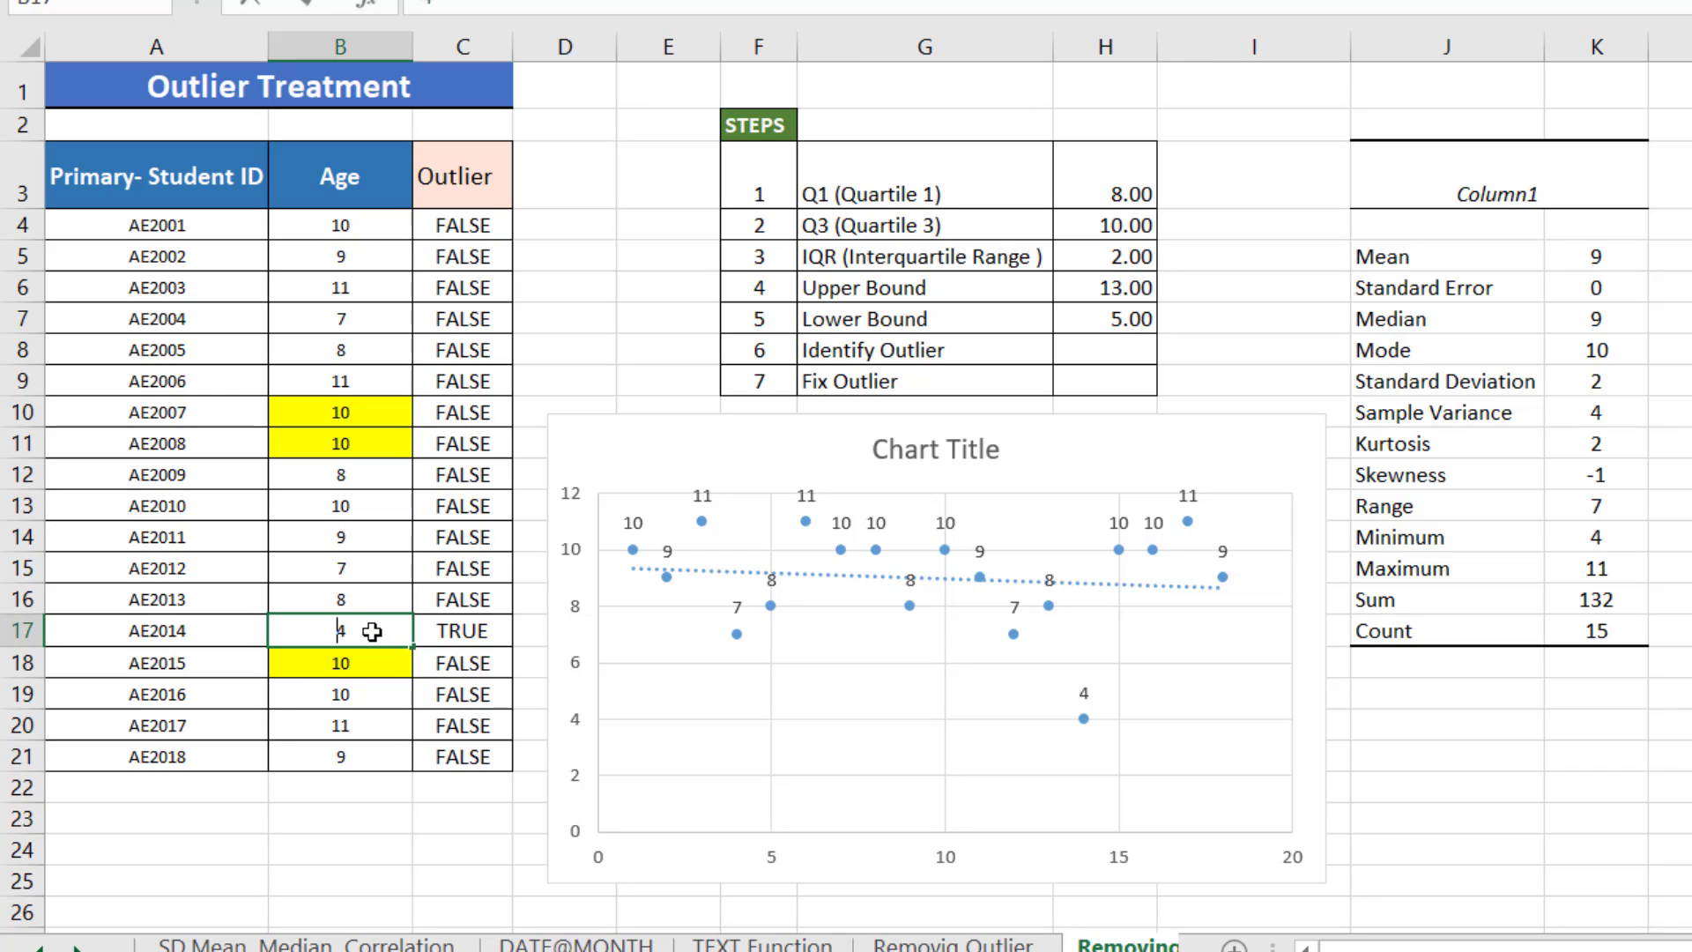
type("10")
key("Return")
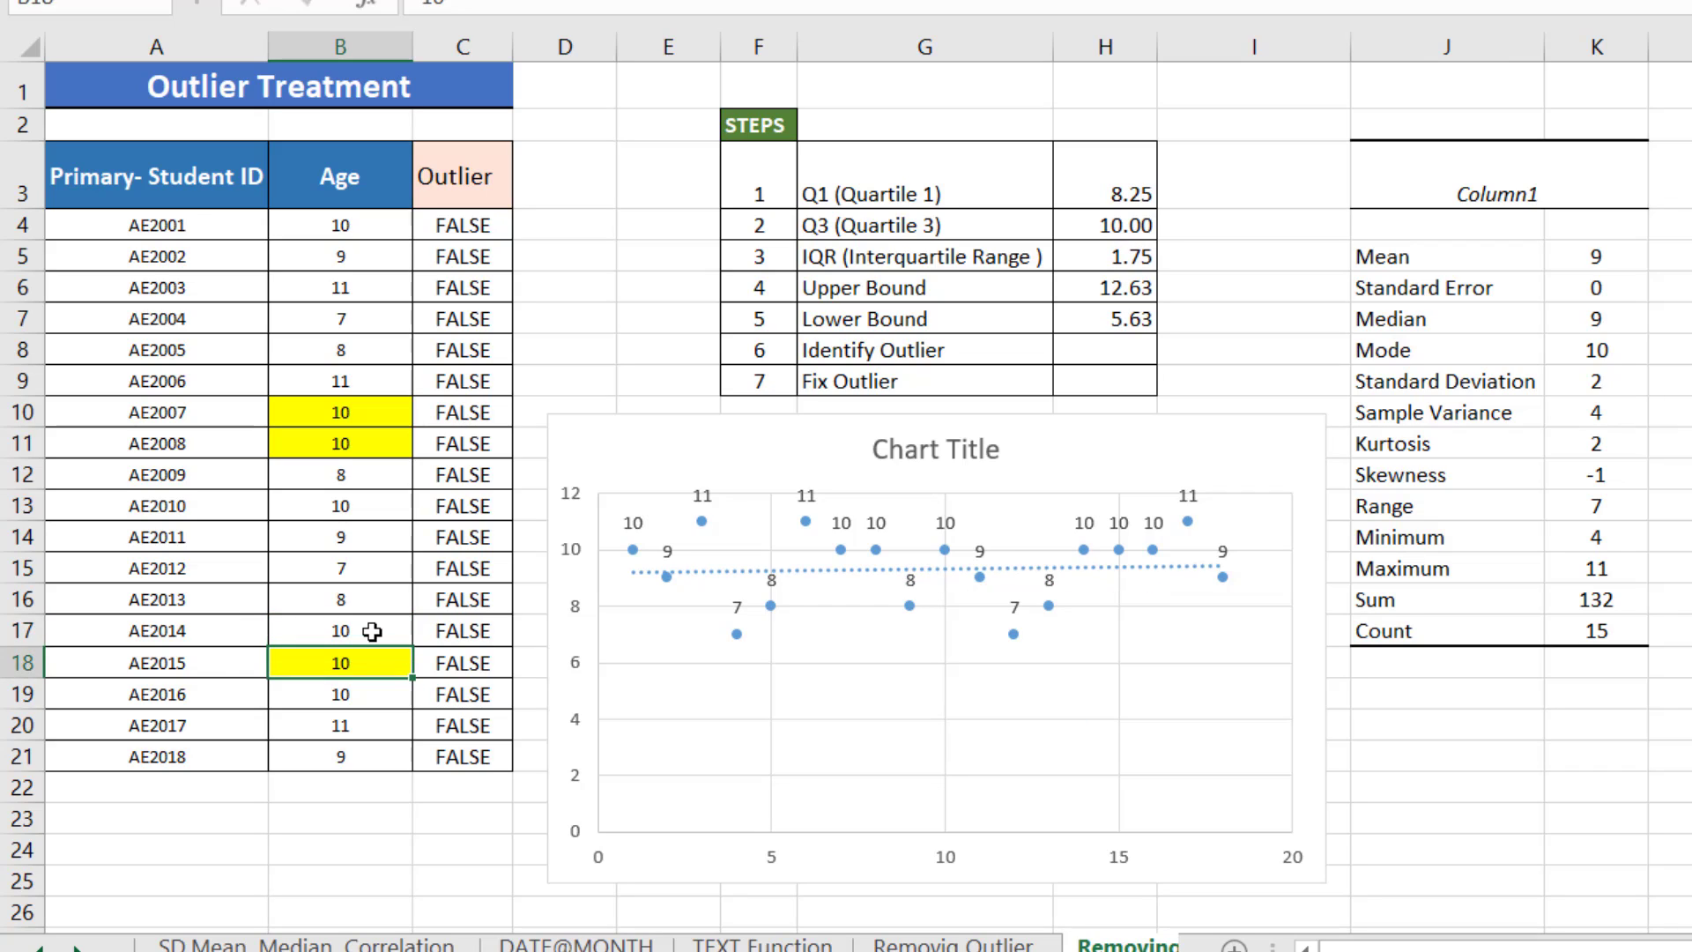